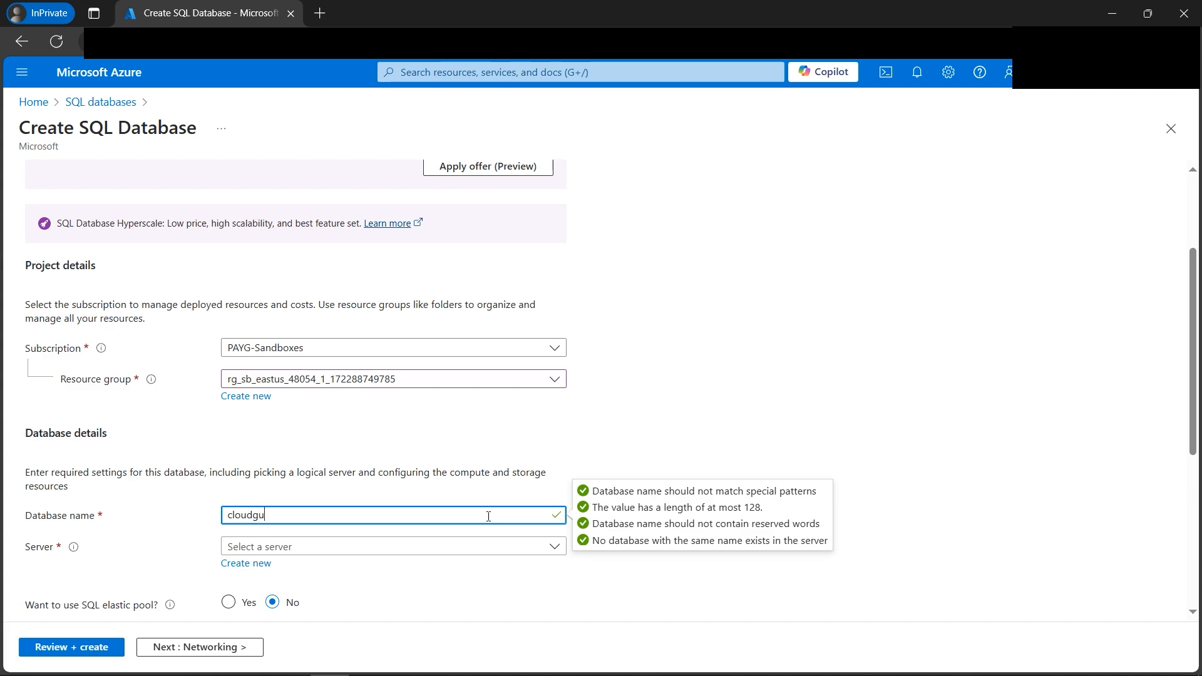
Name the database cloudguruamitdb and start a new server for it named cloudguruamitdbserver.
text(ruamitdb)
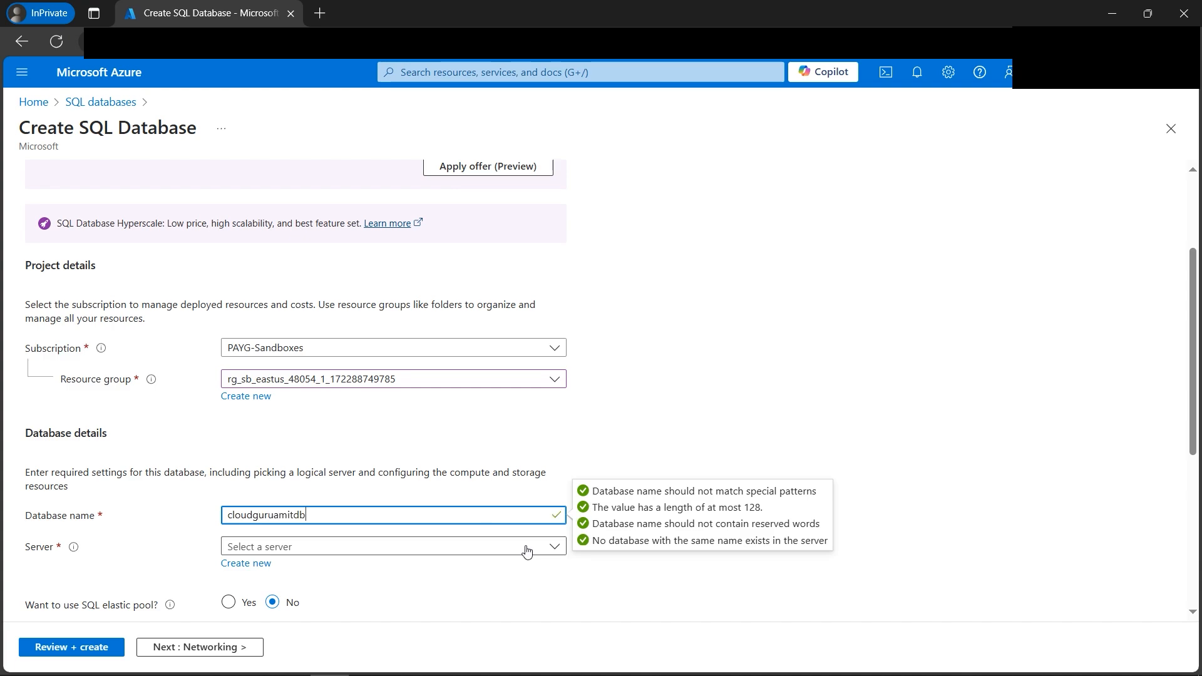
click(258, 565)
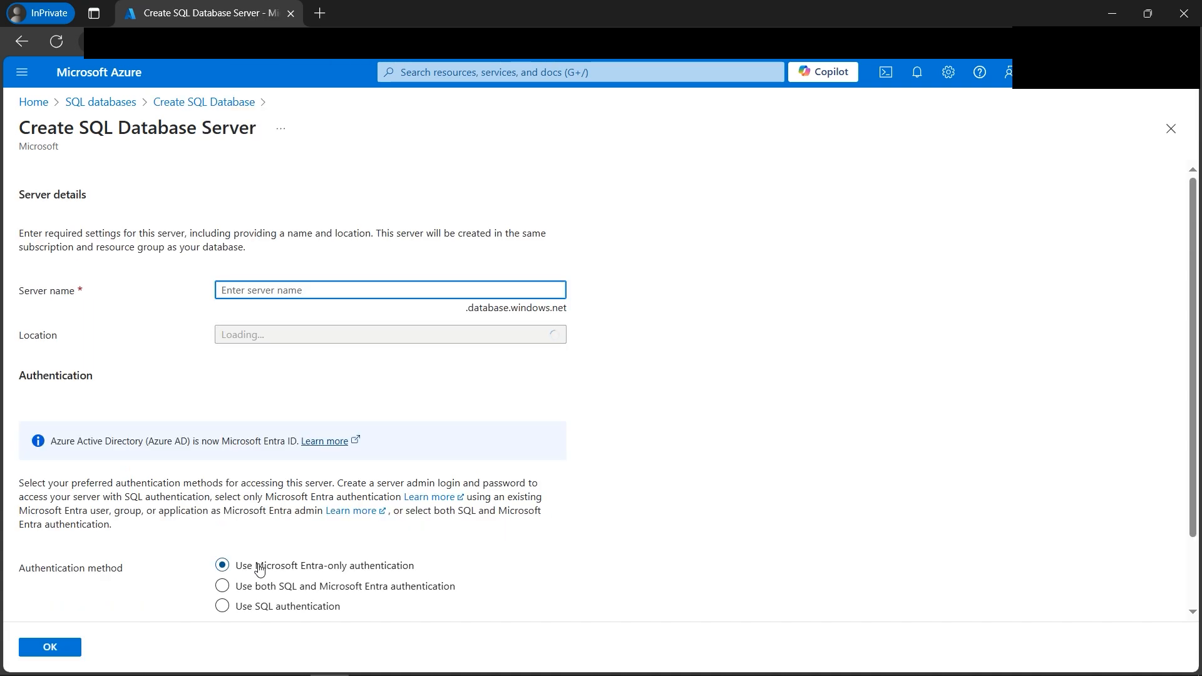
text(cloudguruamitdbserver)
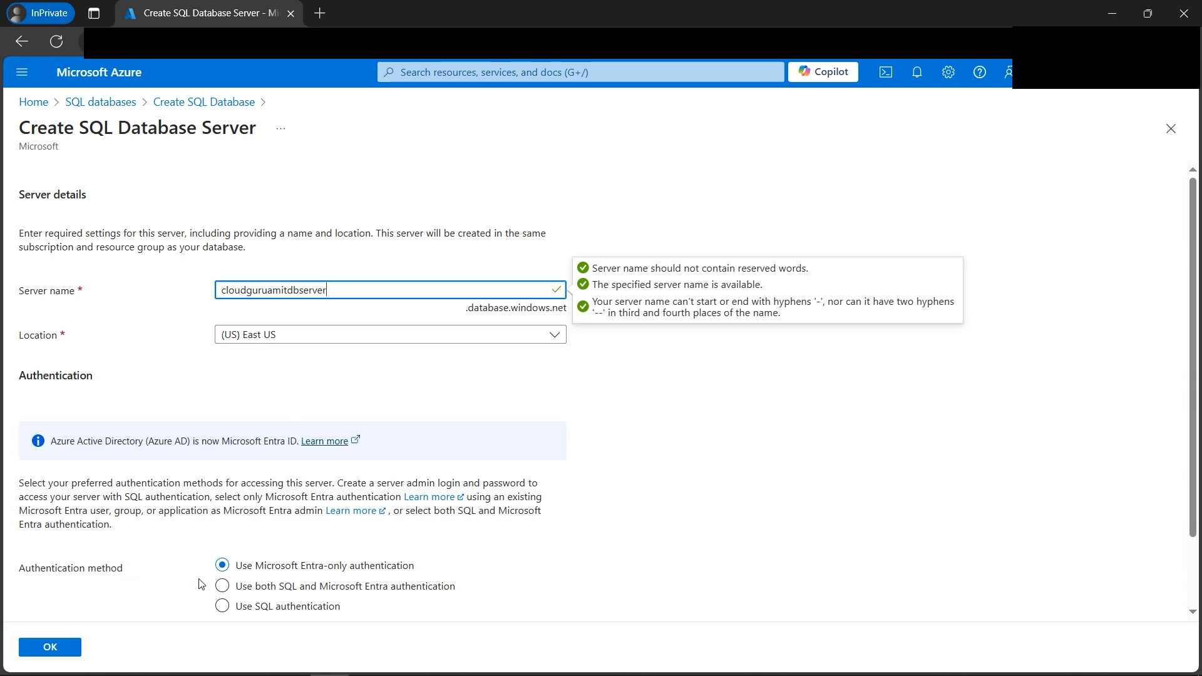
Set the server to SQL authentication, fill in the admin login, enter and confirm the password, and accept the server settings.
click(223, 607)
scroll(573, 532, down, 2)
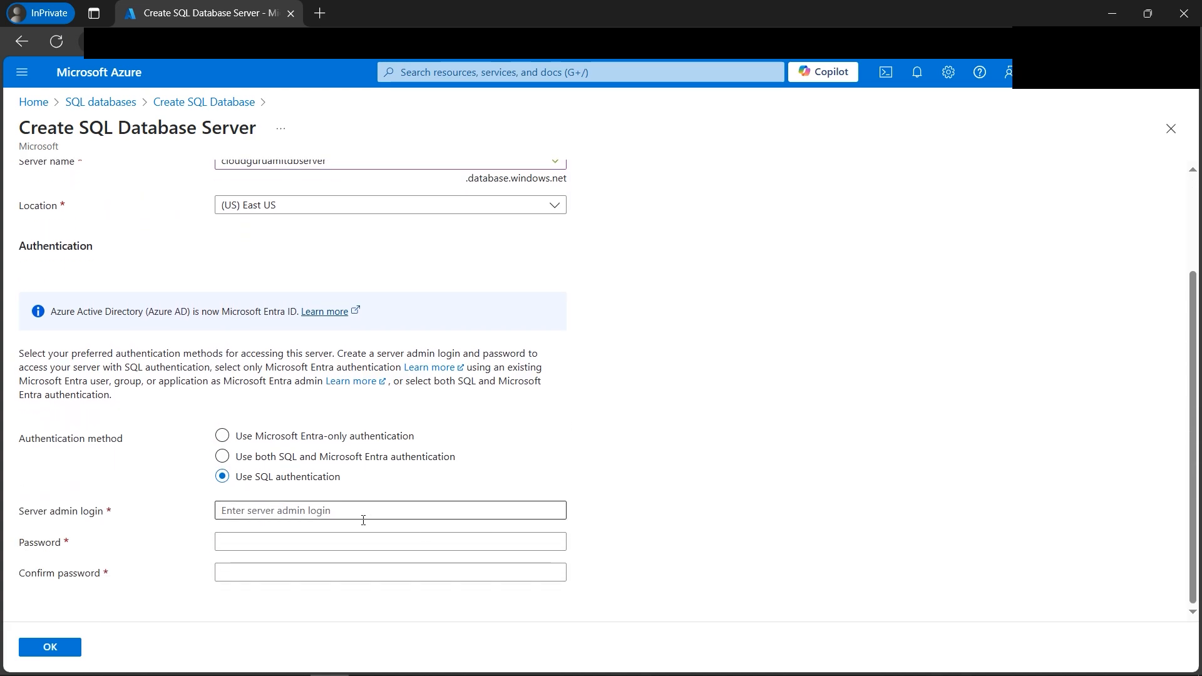
click(311, 542)
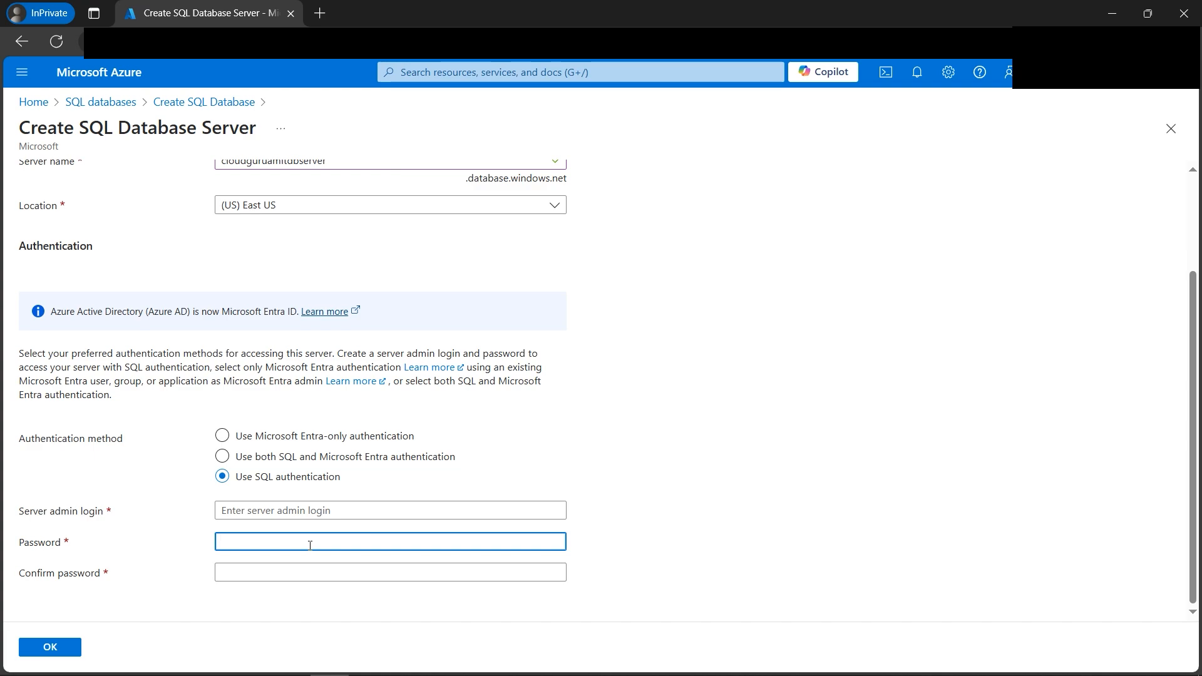
text(P)
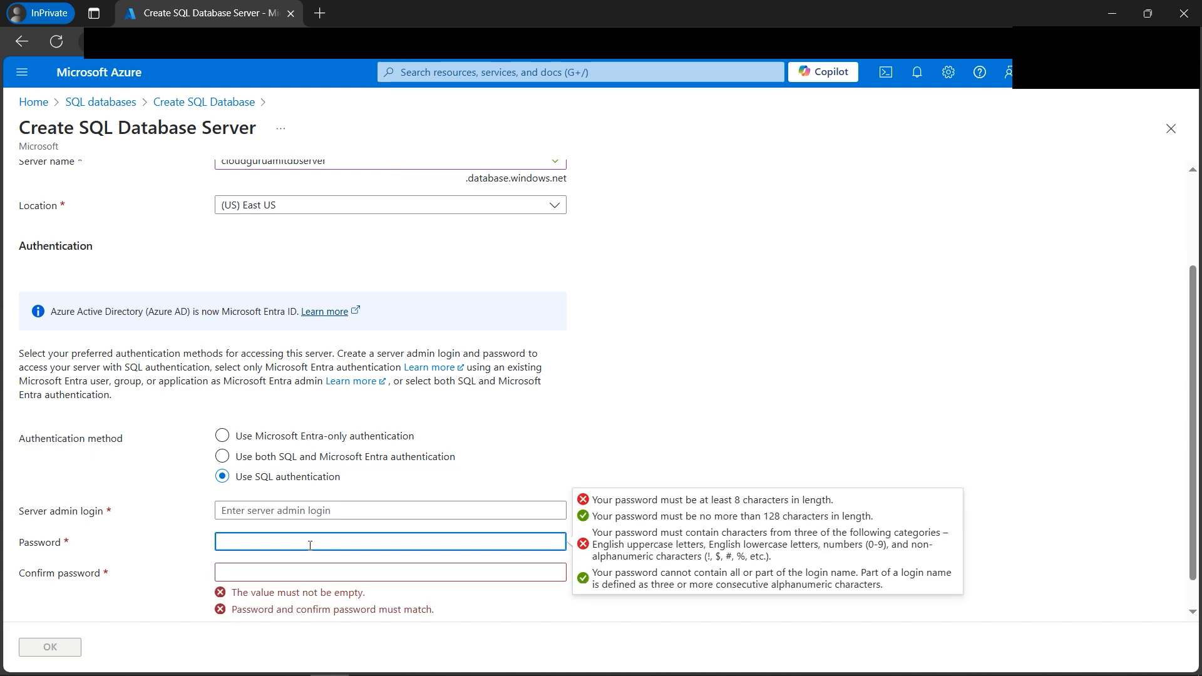
click(264, 503)
text(a)
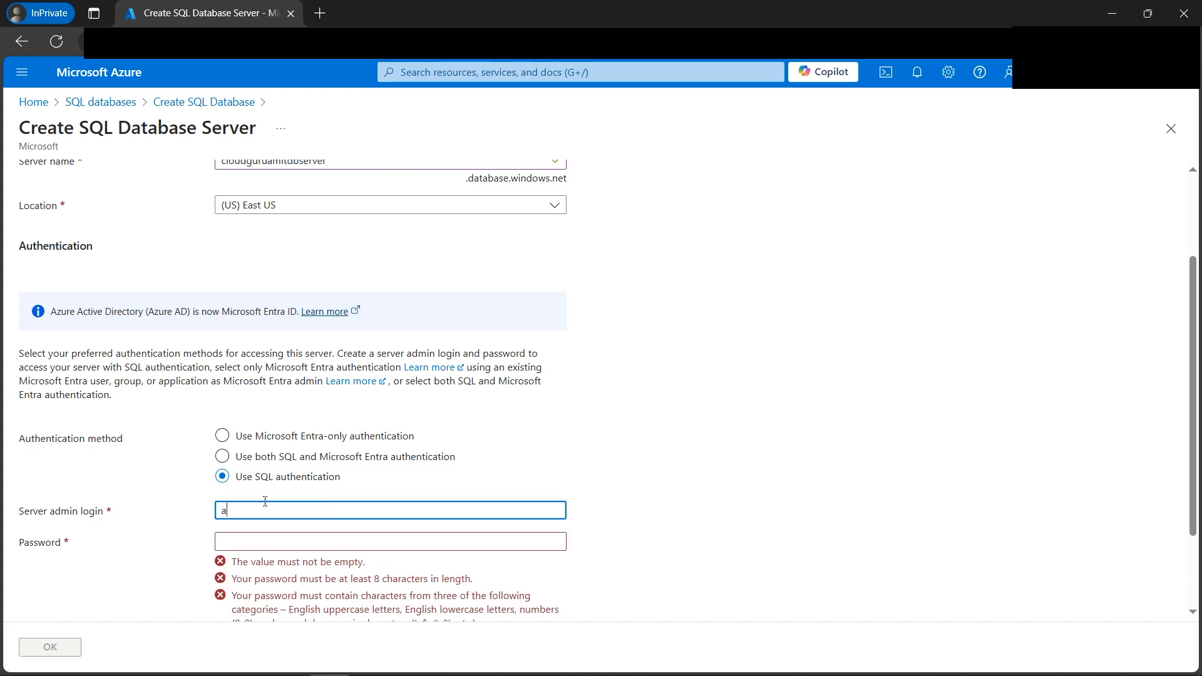
text(mit)
key(Tab)
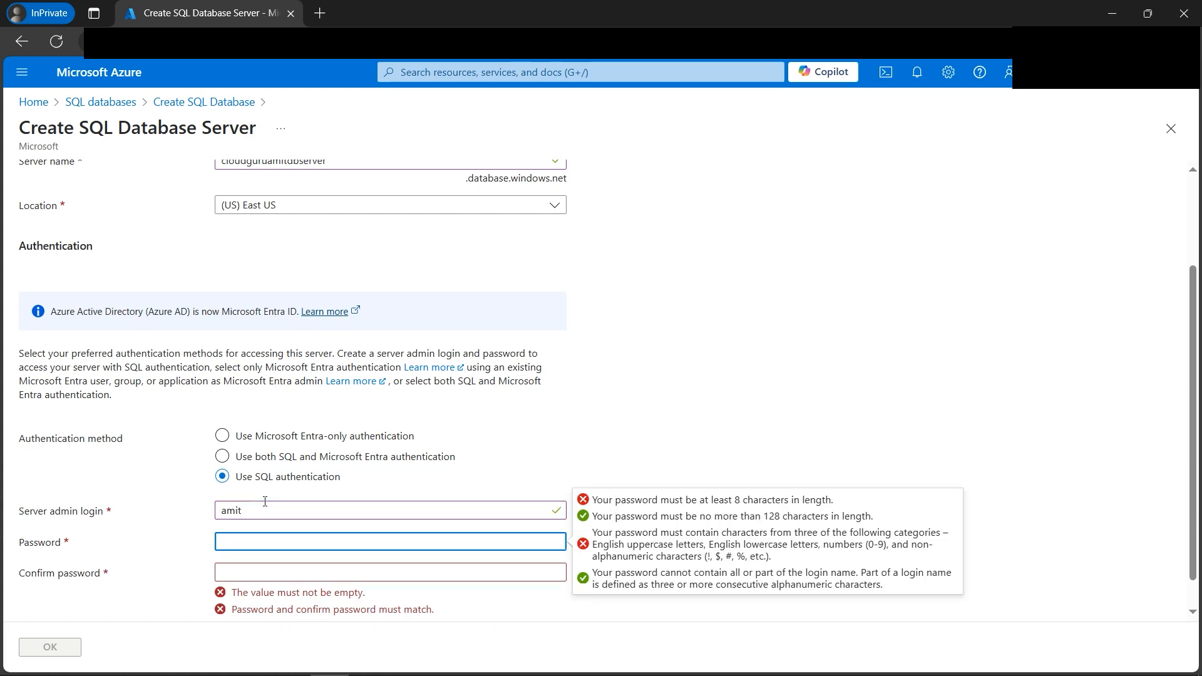
text(•••••)
key(Tab)
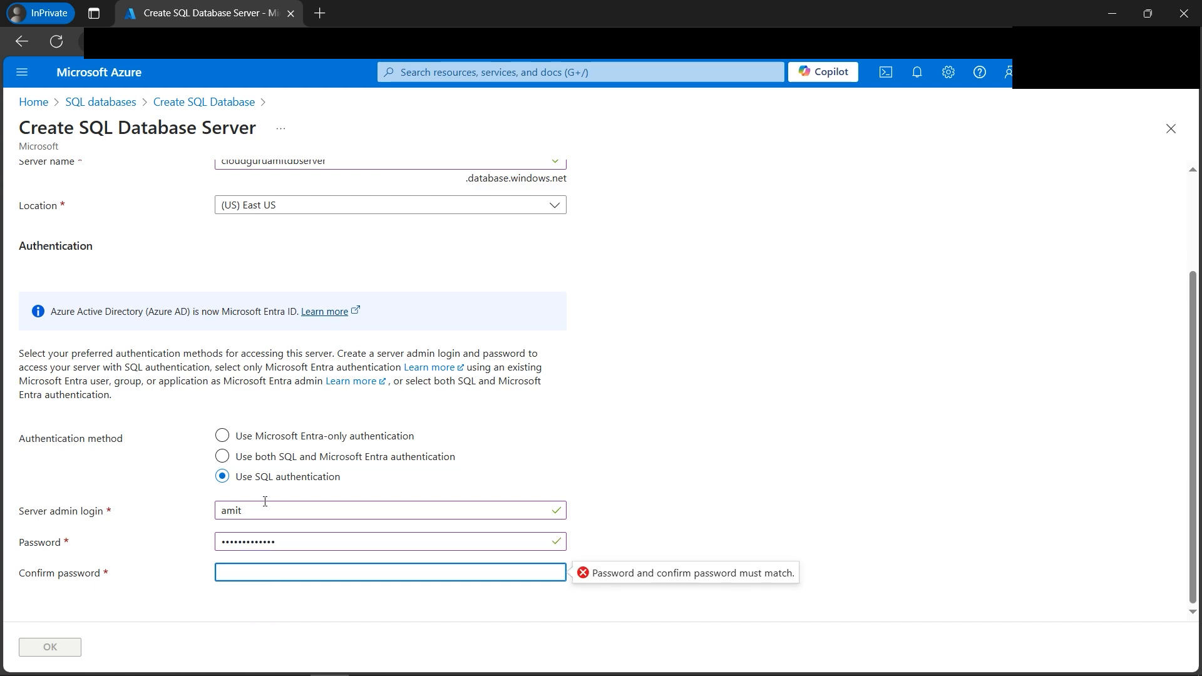
text(•••••••••••••)
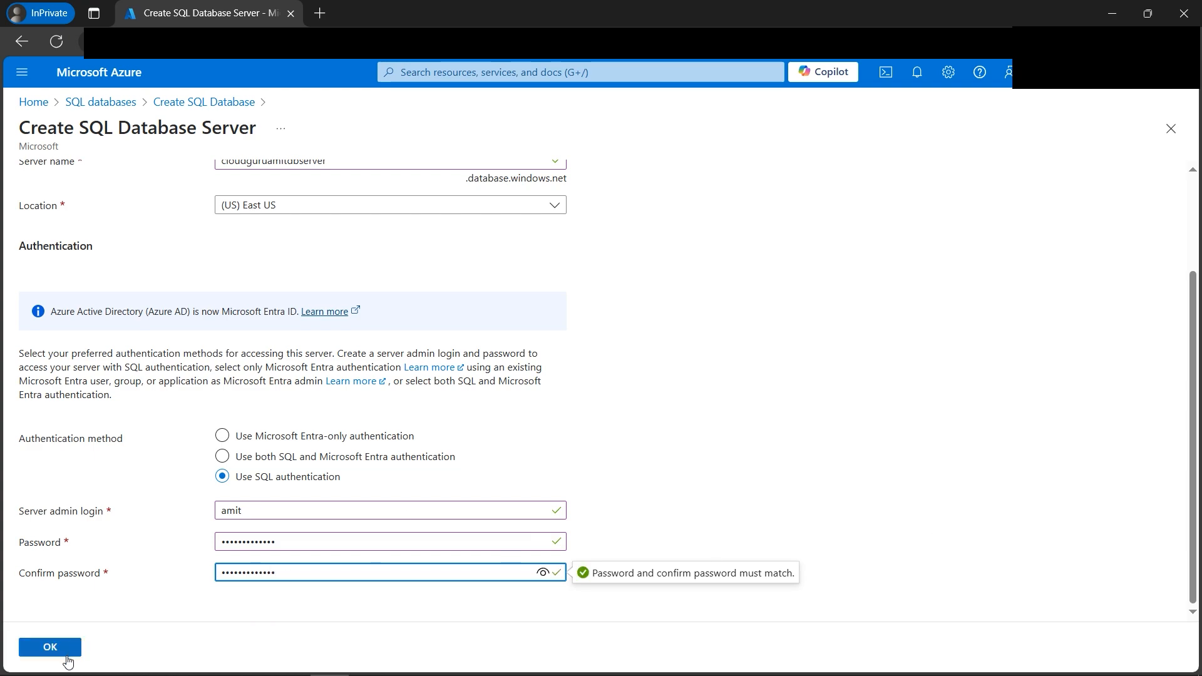
click(63, 654)
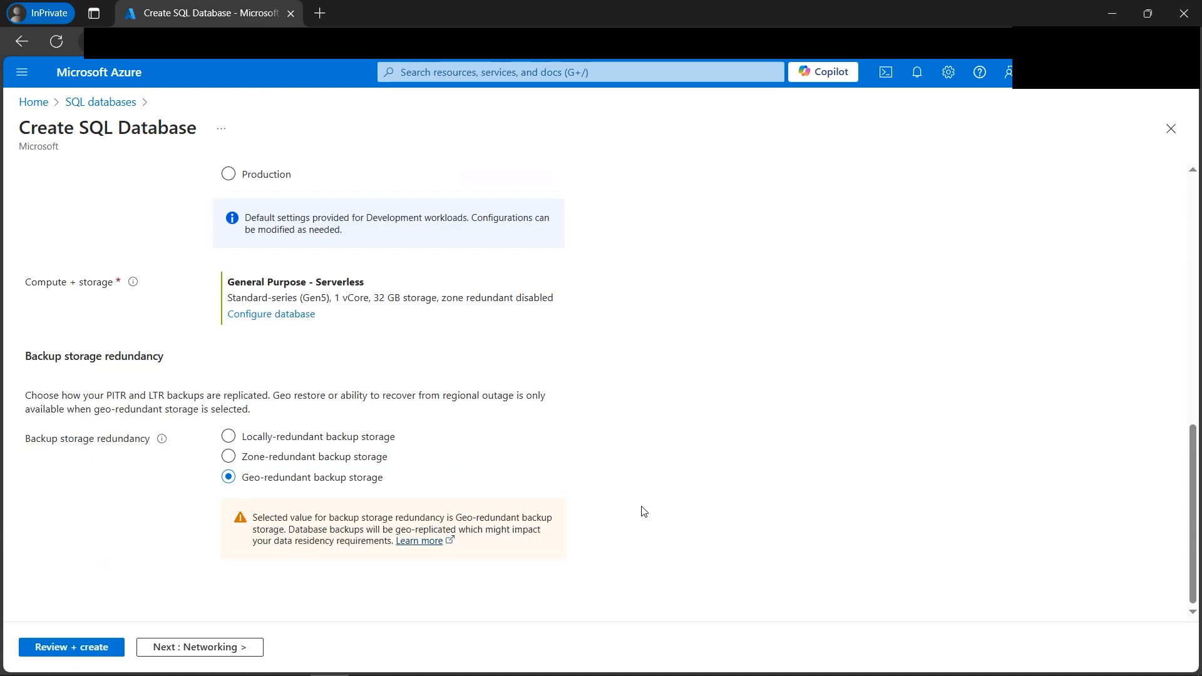
Configure the database's compute and storage with the Basic (For less demanding workloads) service tier and apply it.
scroll(638, 509, up, 3)
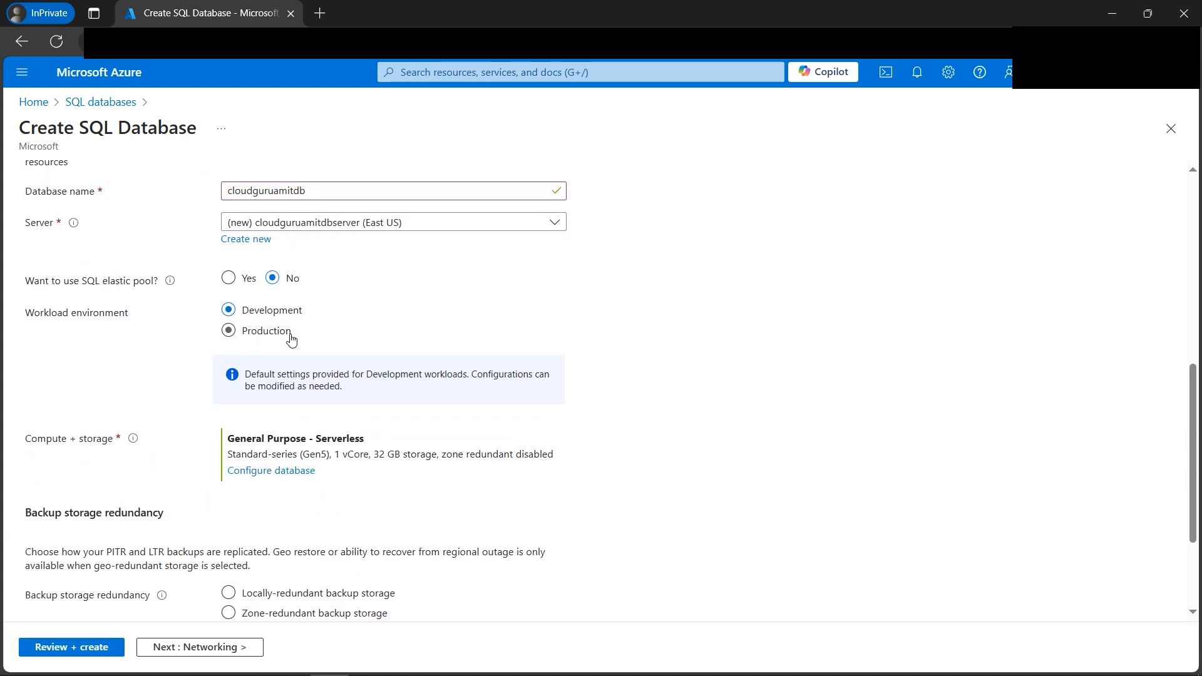
click(286, 472)
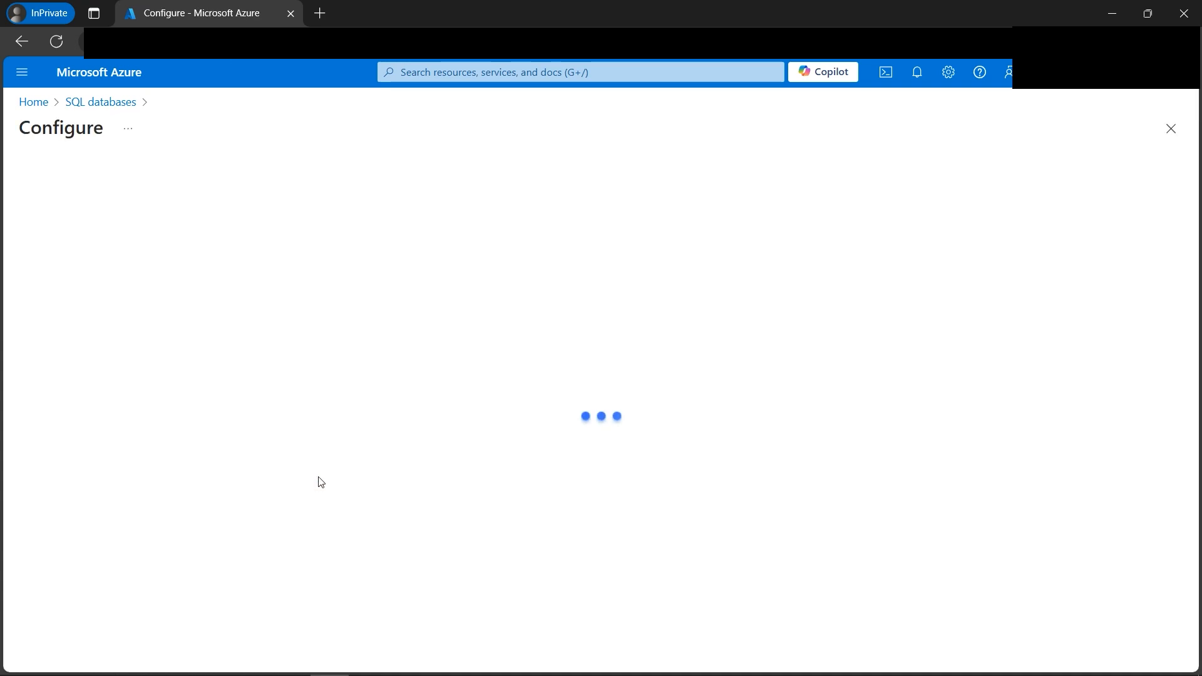
click(316, 345)
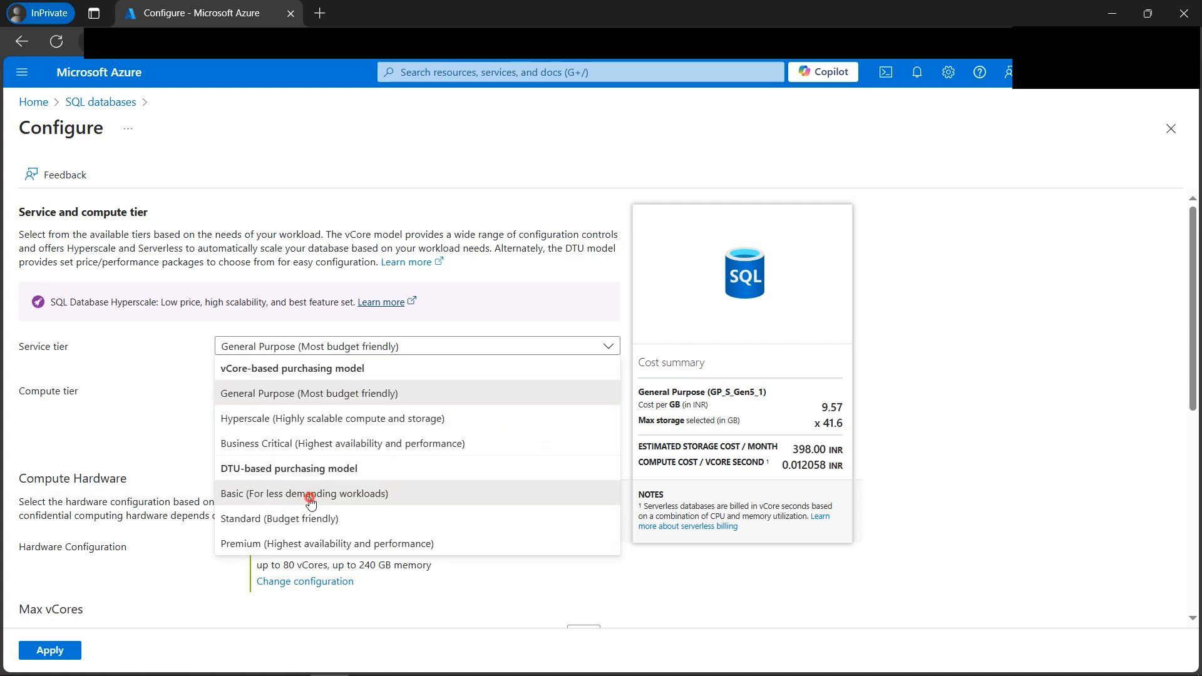
click(310, 493)
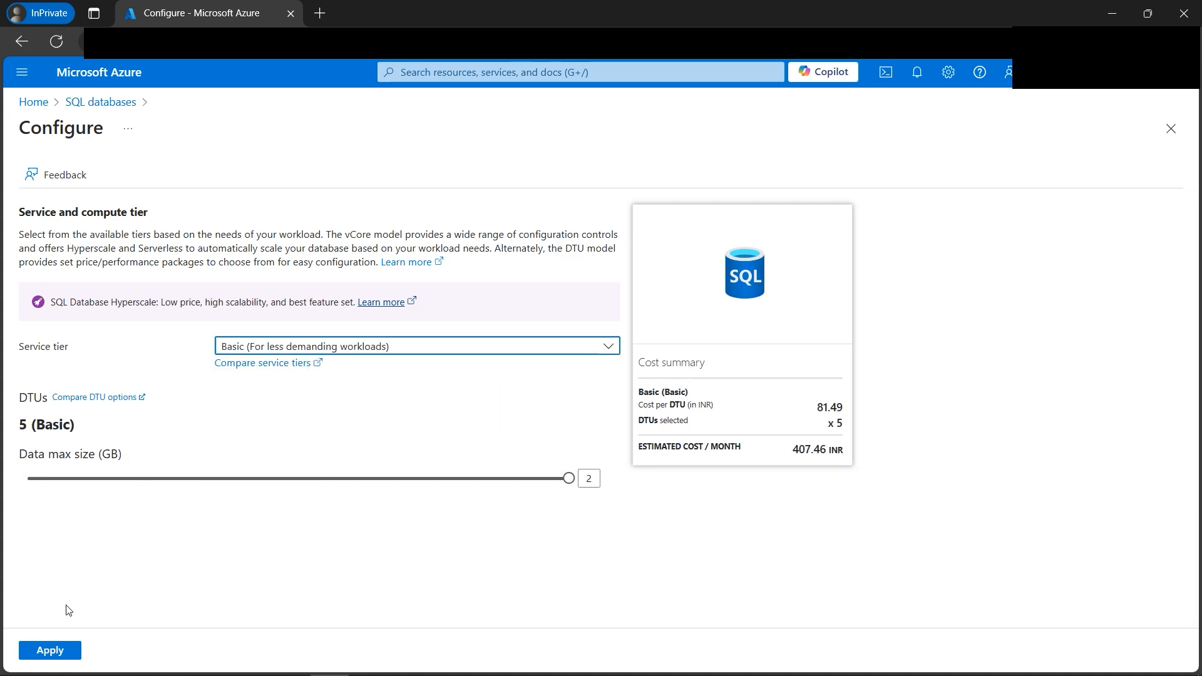
click(50, 650)
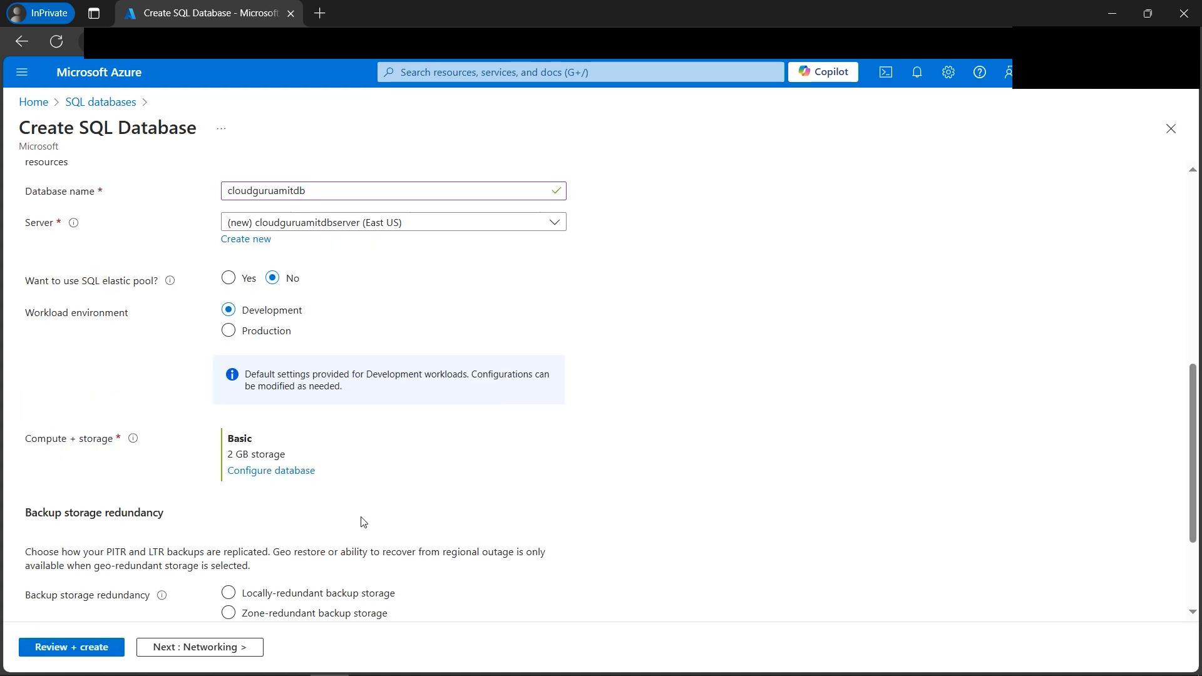
Select locally-redundant backup storage for the database and proceed to the review.
scroll(333, 523, down, 1)
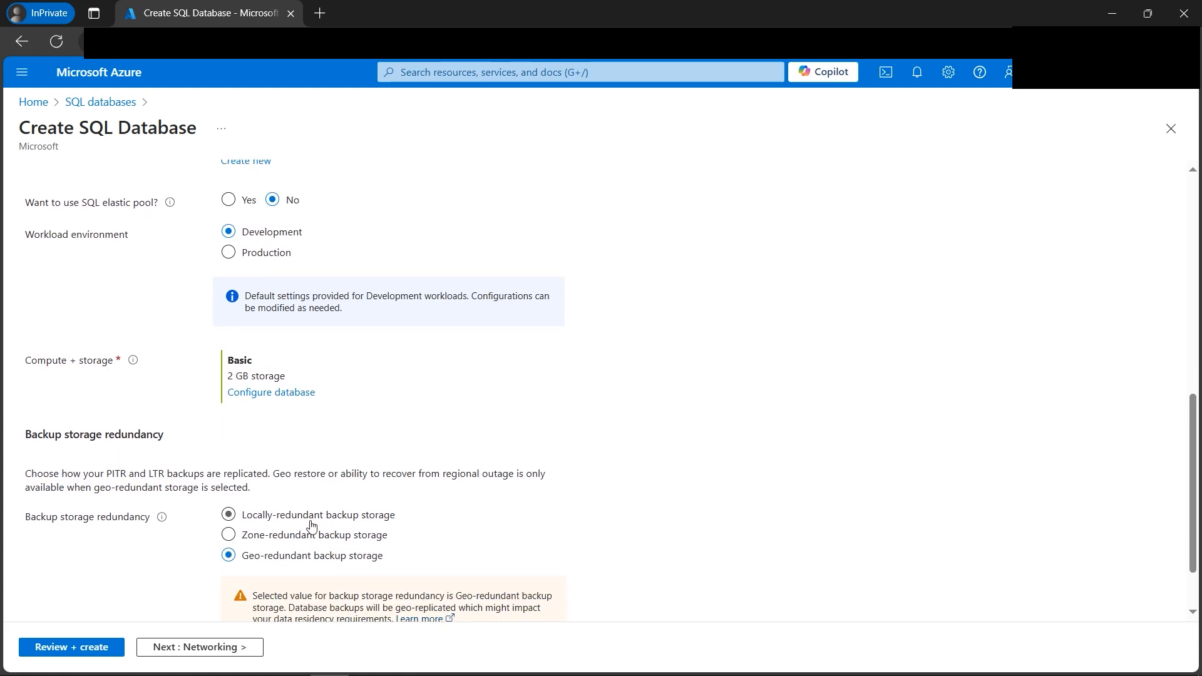
click(237, 522)
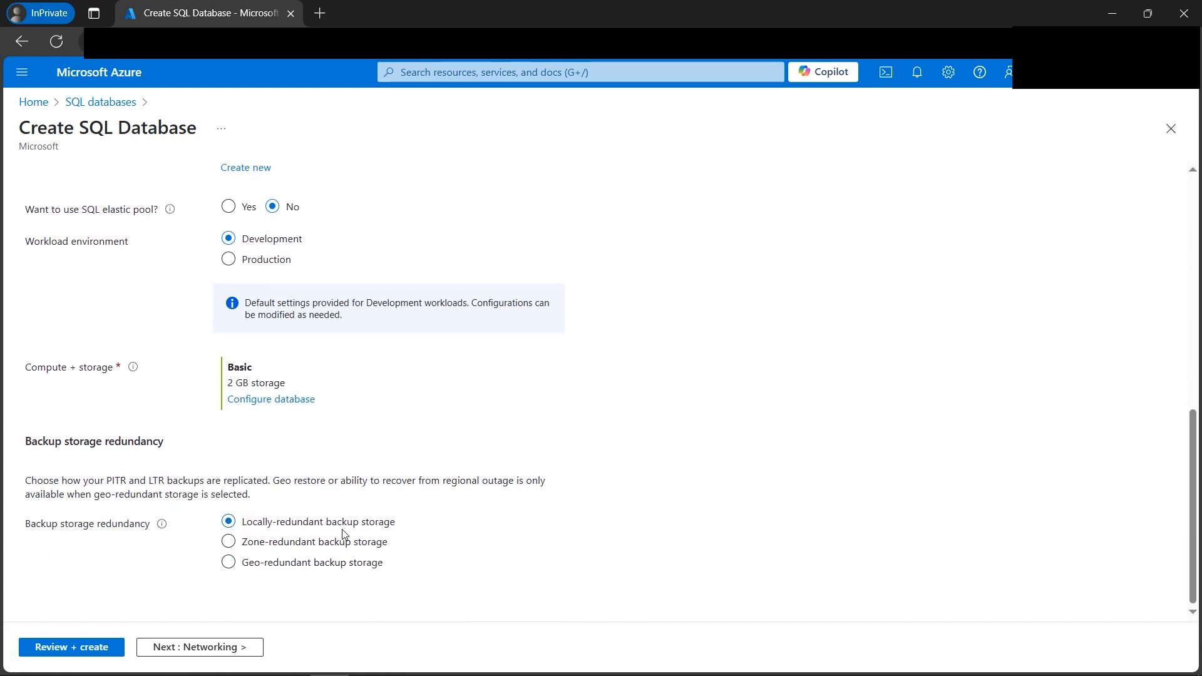
click(91, 651)
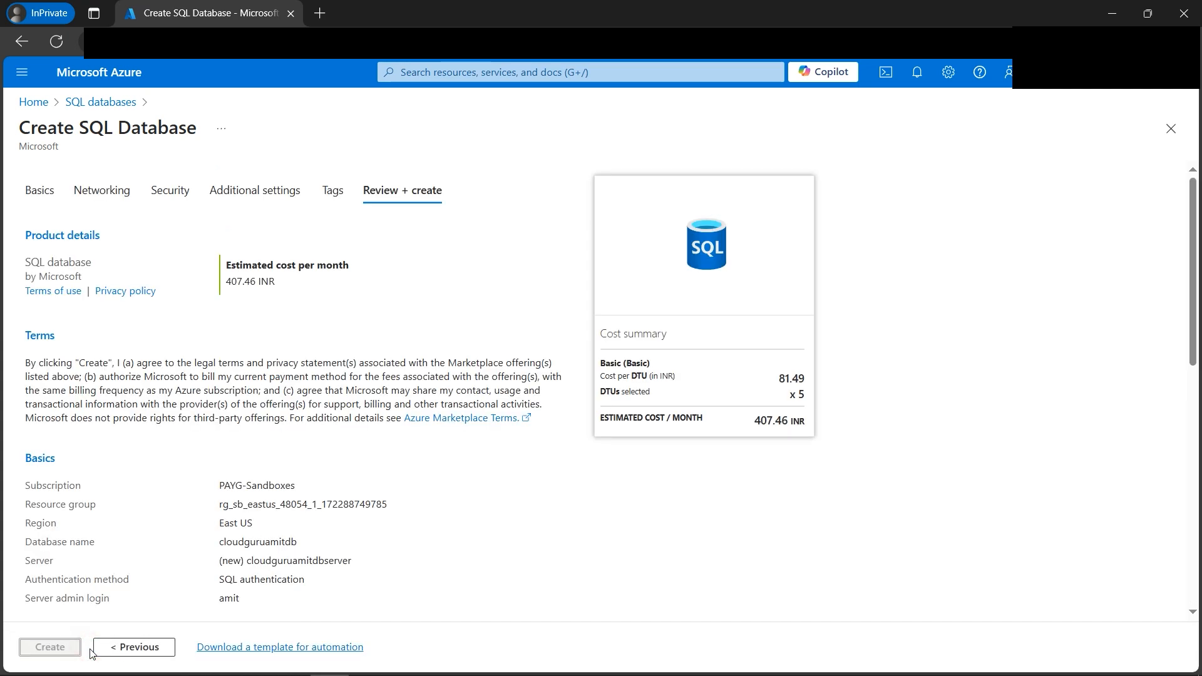
Set the network connectivity to Public endpoint, and allow both Azure services and the current client IP address through the firewall.
click(115, 190)
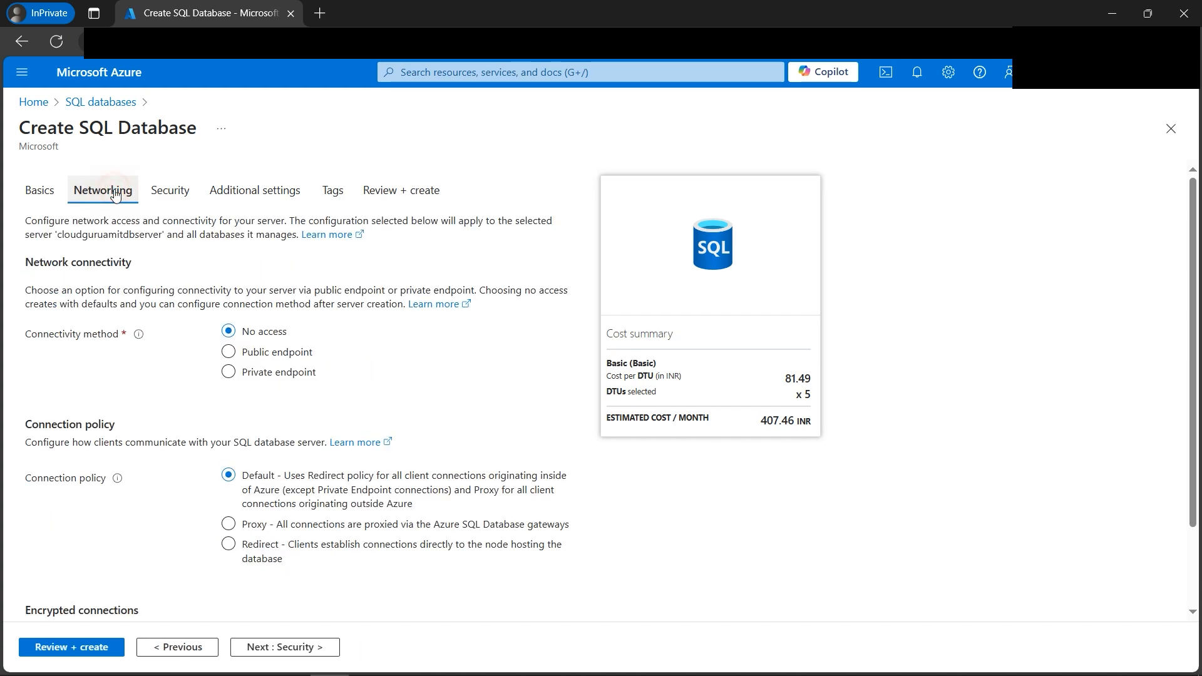
click(229, 352)
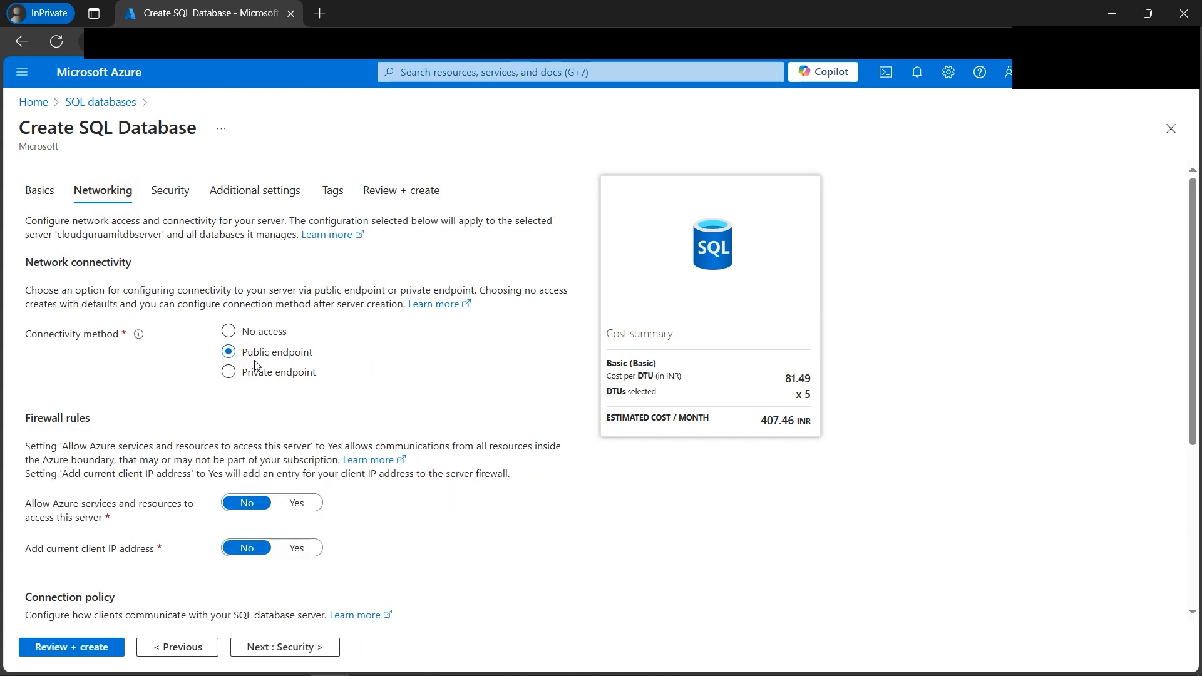
click(279, 507)
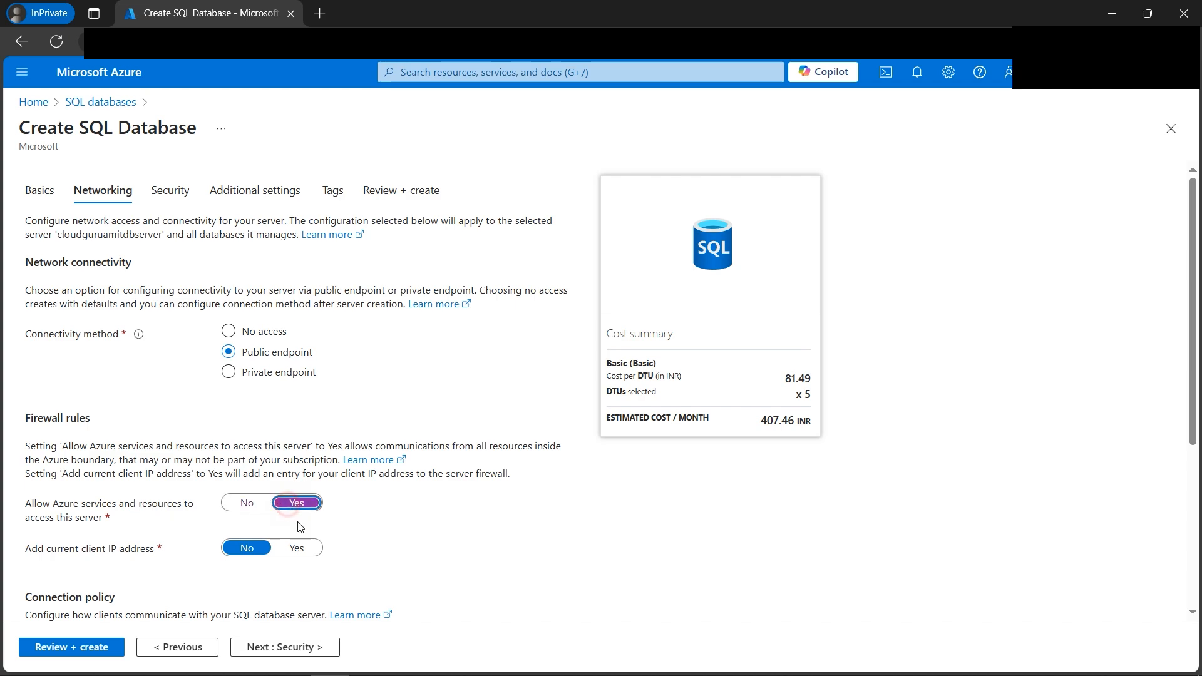
click(298, 547)
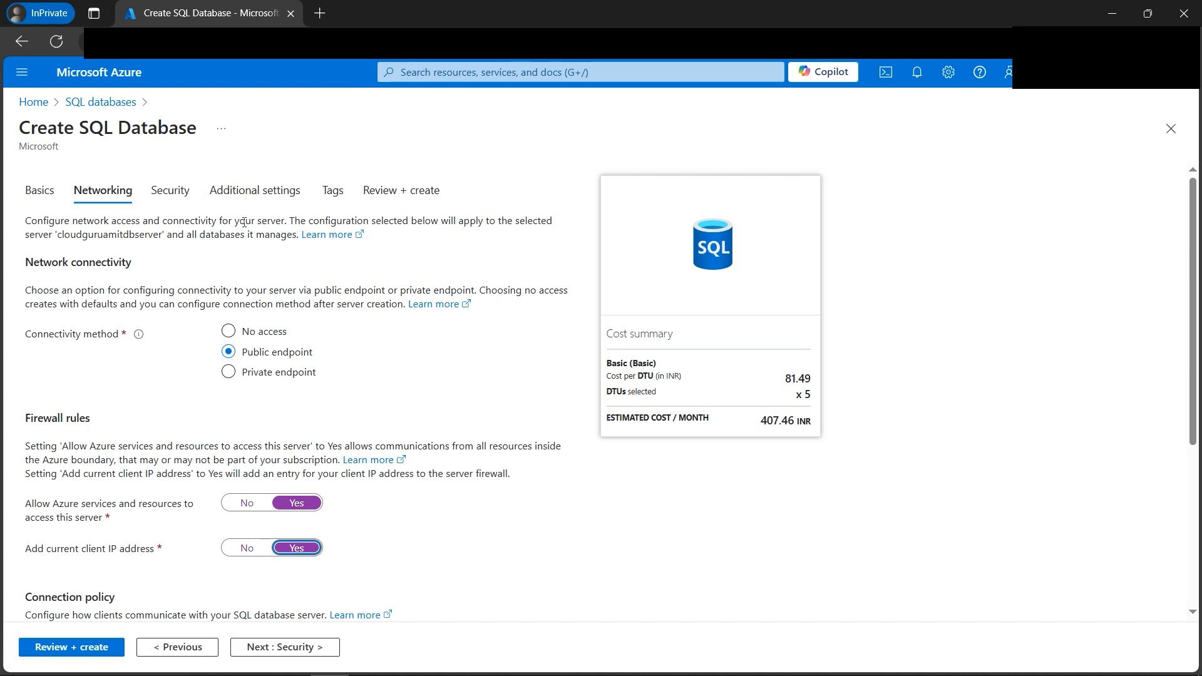
Check the security and networking settings, and submit the SQL database for creation from the review.
click(179, 196)
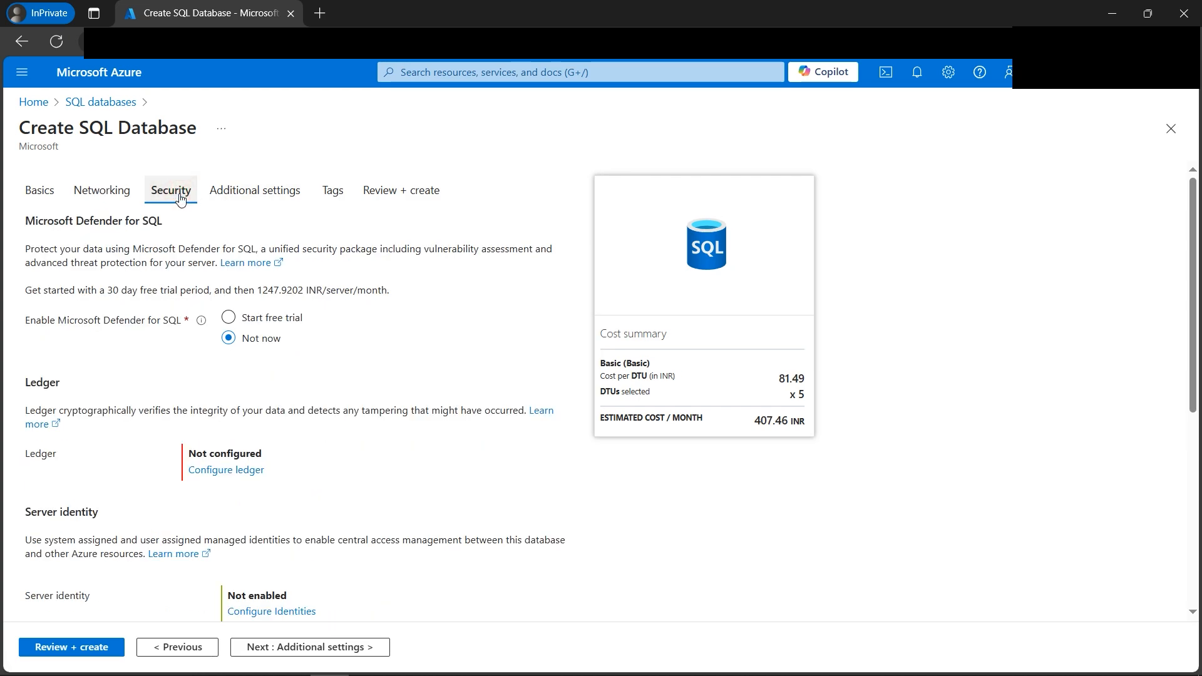
click(112, 196)
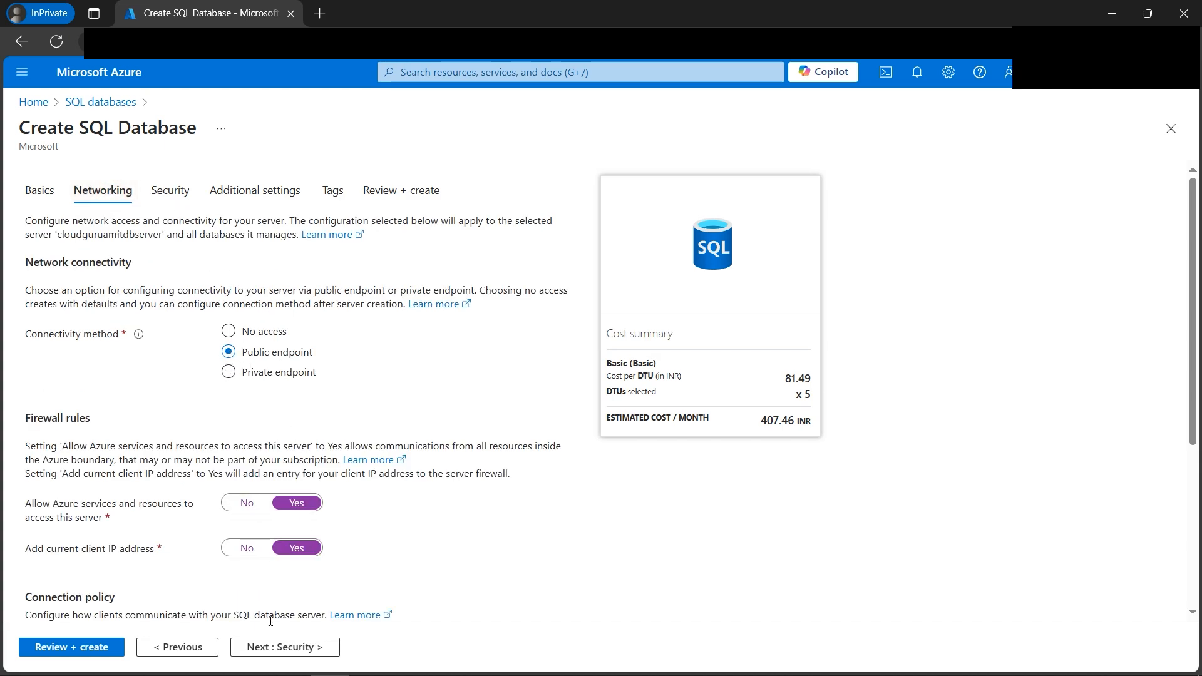
click(380, 194)
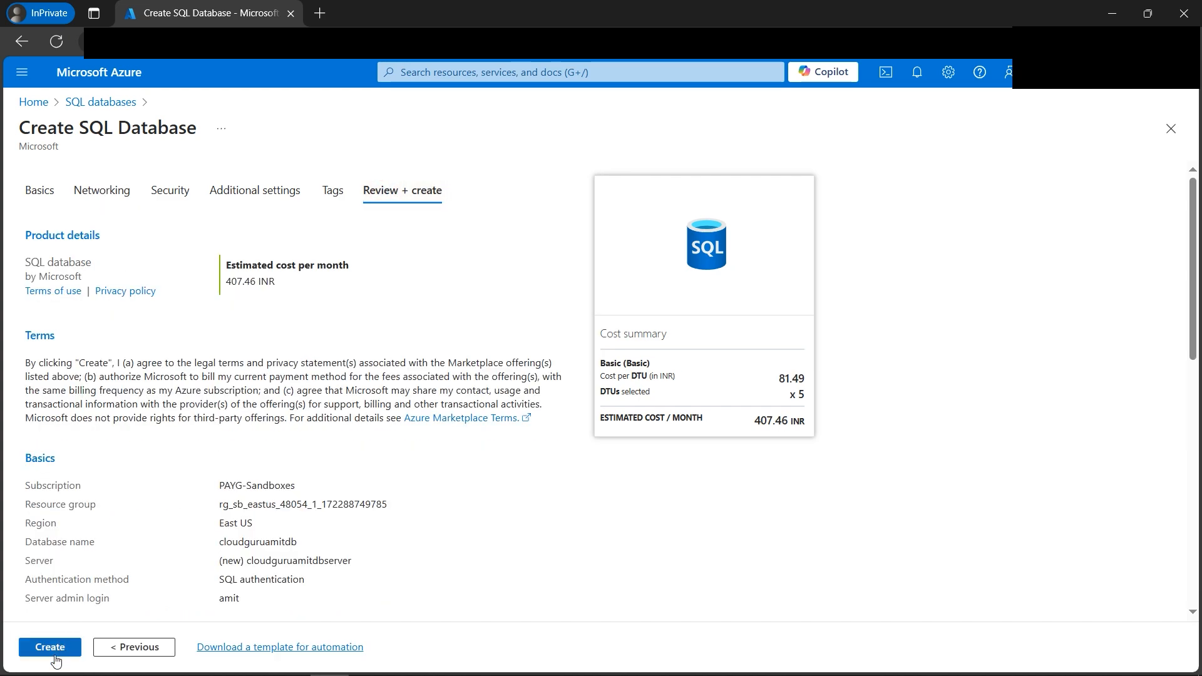
click(53, 653)
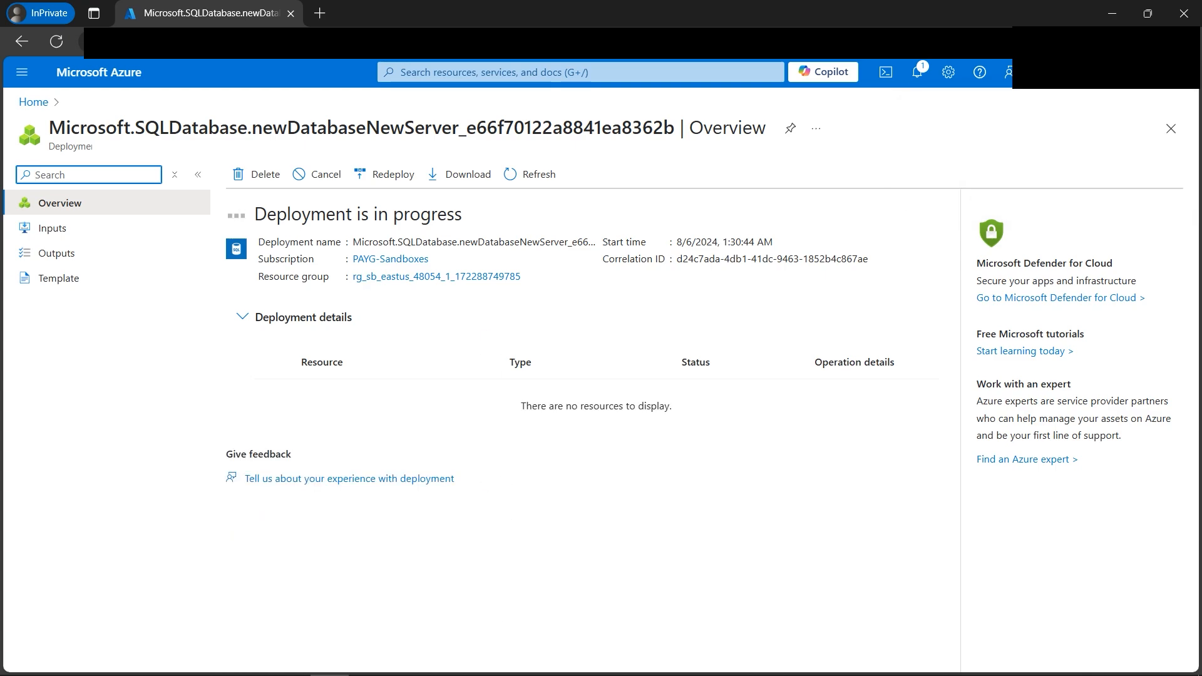
Switch to the SQL Query document in Word and examine the Employee table's CREATE TABLE and INSERT statements.
mouse_move(411, 670)
click(368, 661)
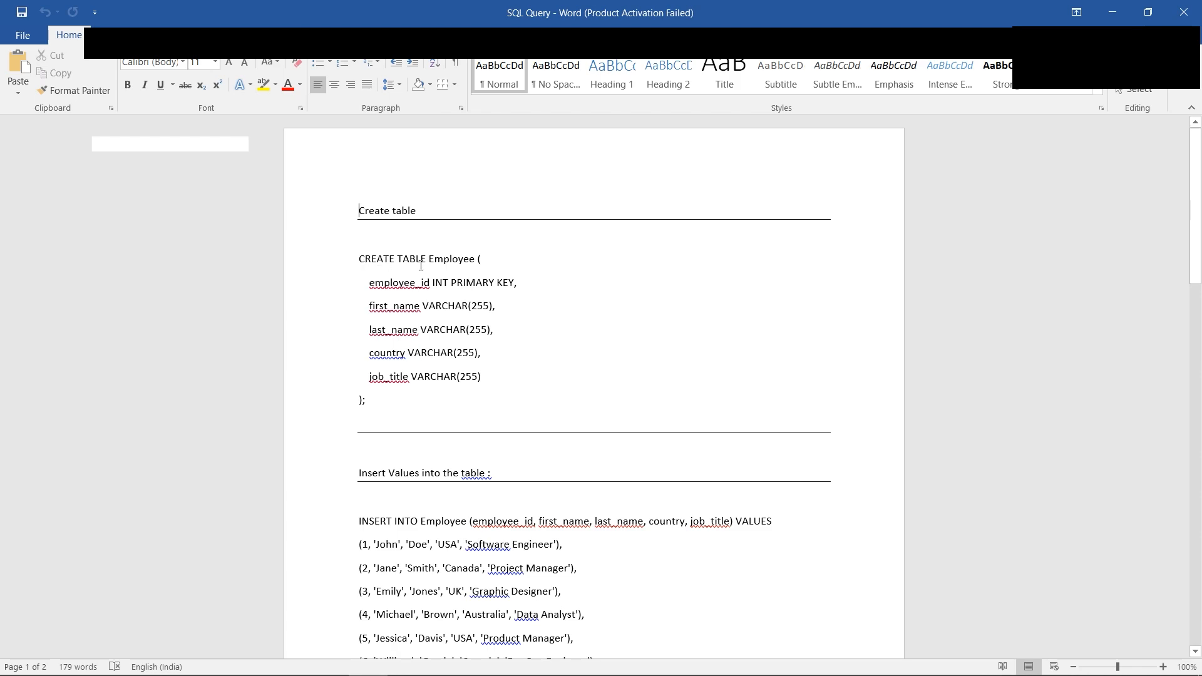
drag(367, 282, 457, 377)
click(764, 376)
scroll(636, 405, down, 3)
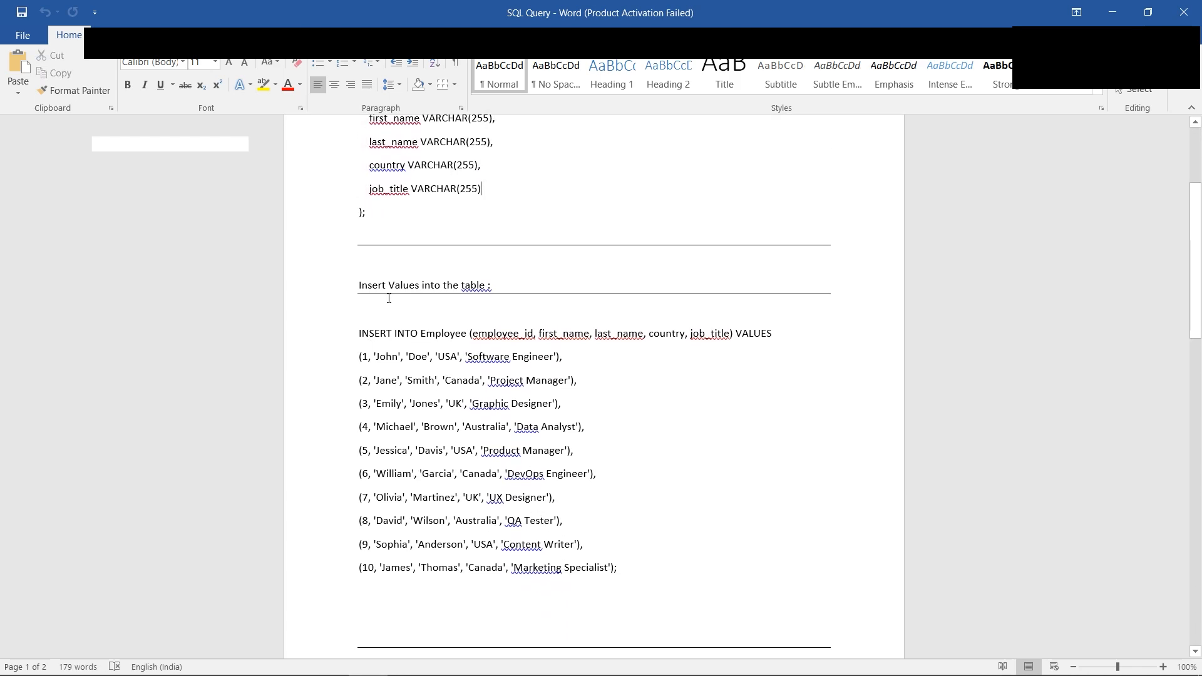
drag(420, 334, 462, 335)
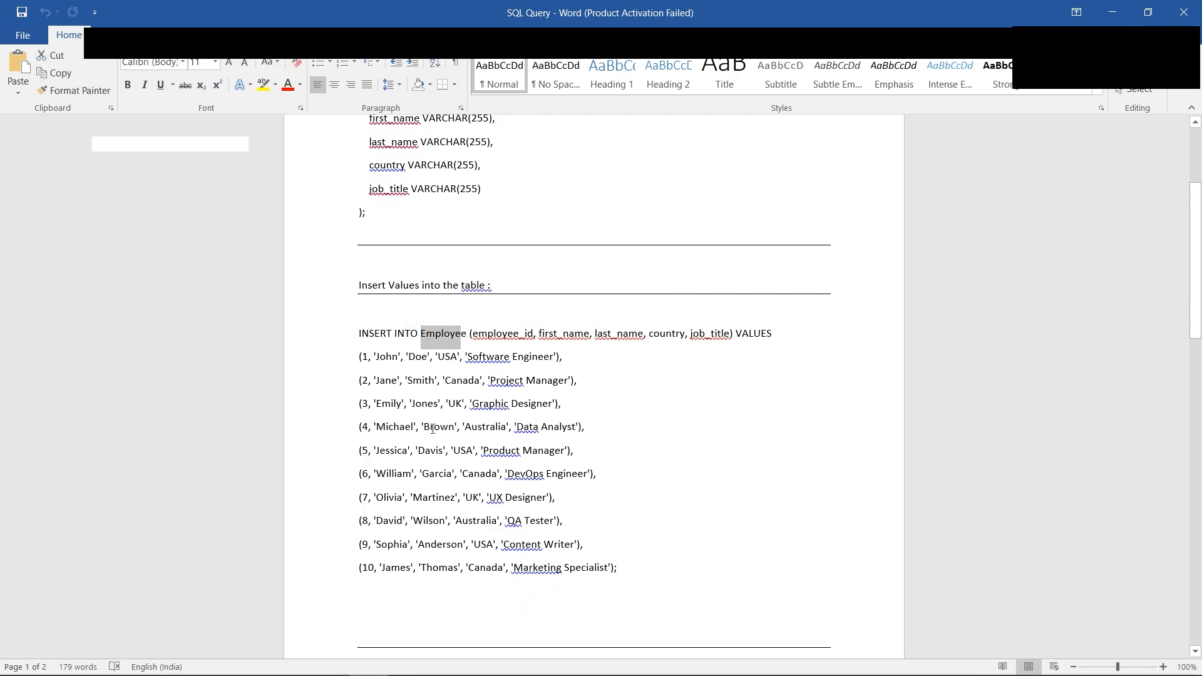
Examine the Employee_cloudguruamit table's create and insert statements and the validation queries, and return to the document's first CREATE TABLE query.
scroll(636, 551, down, 2)
scroll(638, 554, down, 4)
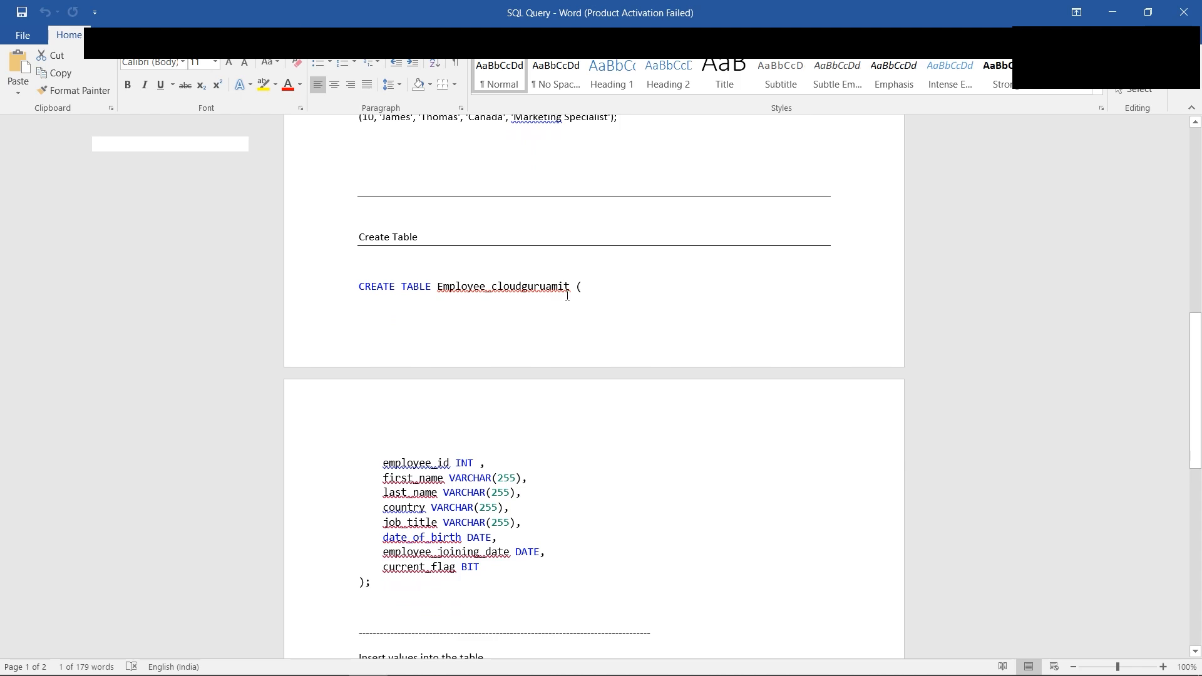
scroll(418, 454, down, 2)
drag(383, 313, 456, 313)
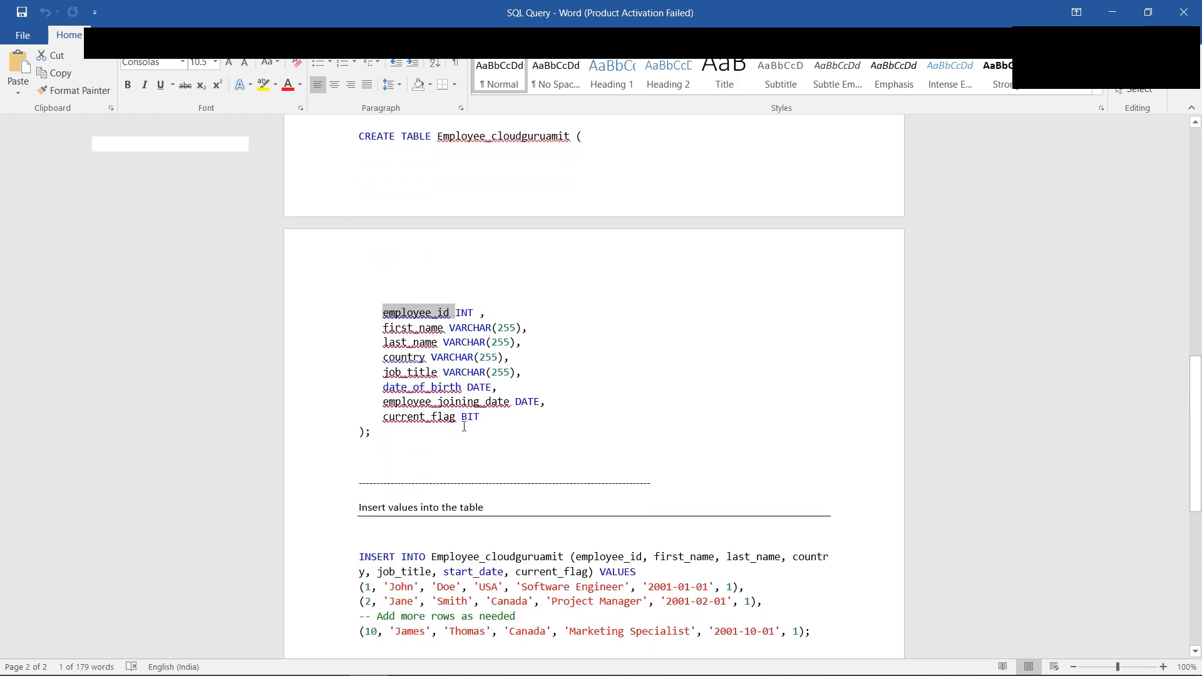
drag(383, 303, 461, 417)
scroll(470, 422, down, 2)
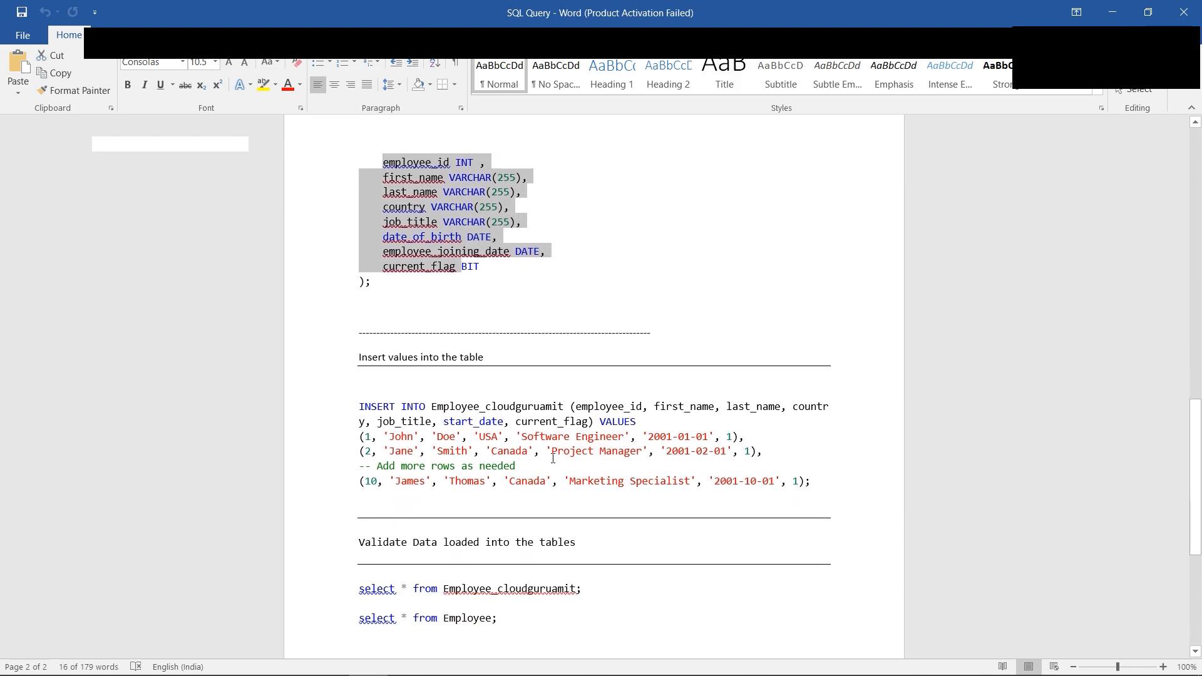
scroll(553, 459, up, 12)
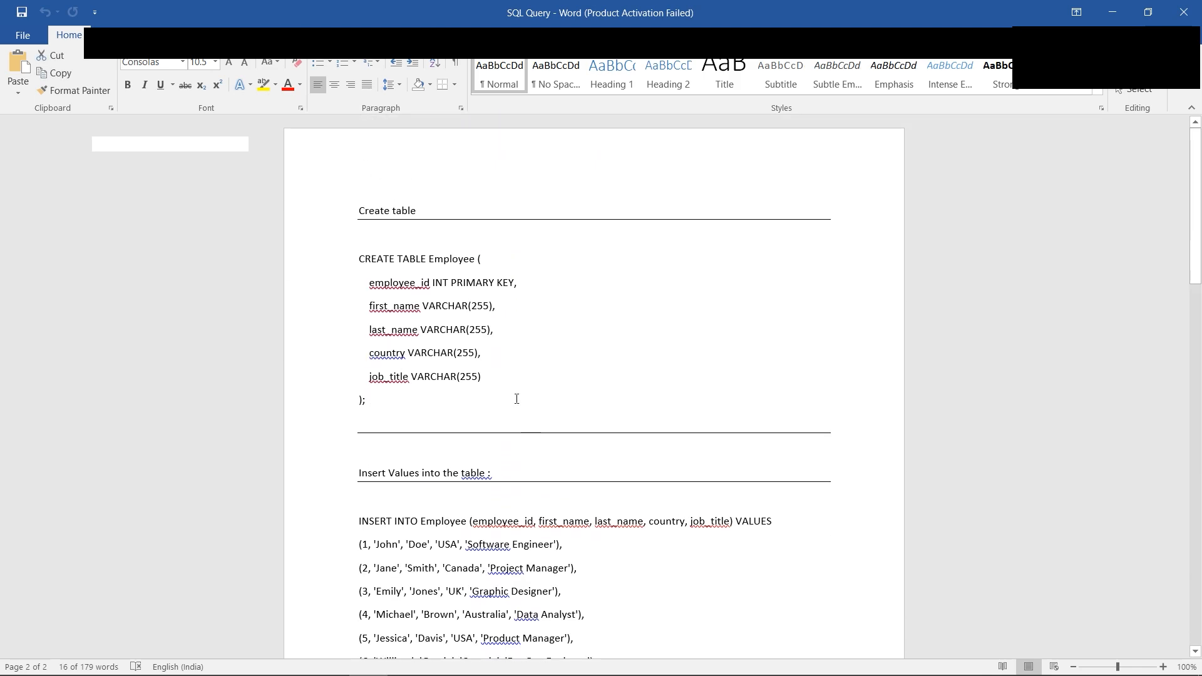
click(504, 376)
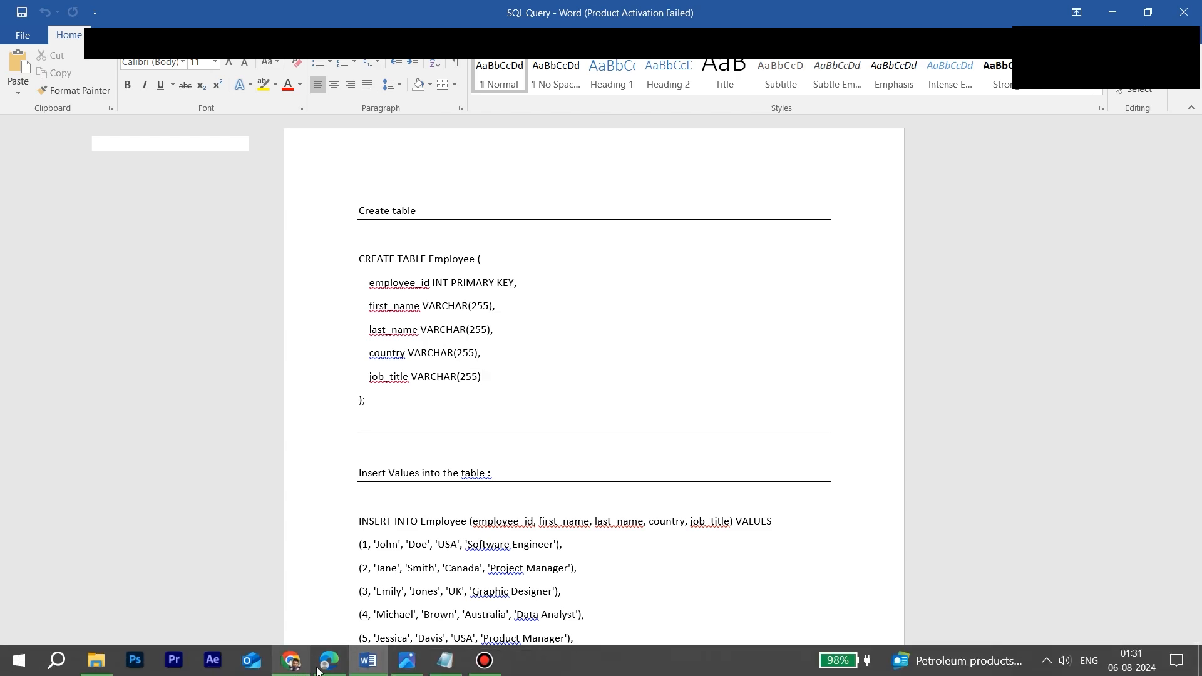
Switch to the Azure portal, open the deployed database's resource group, and duplicate its browser tab.
click(319, 669)
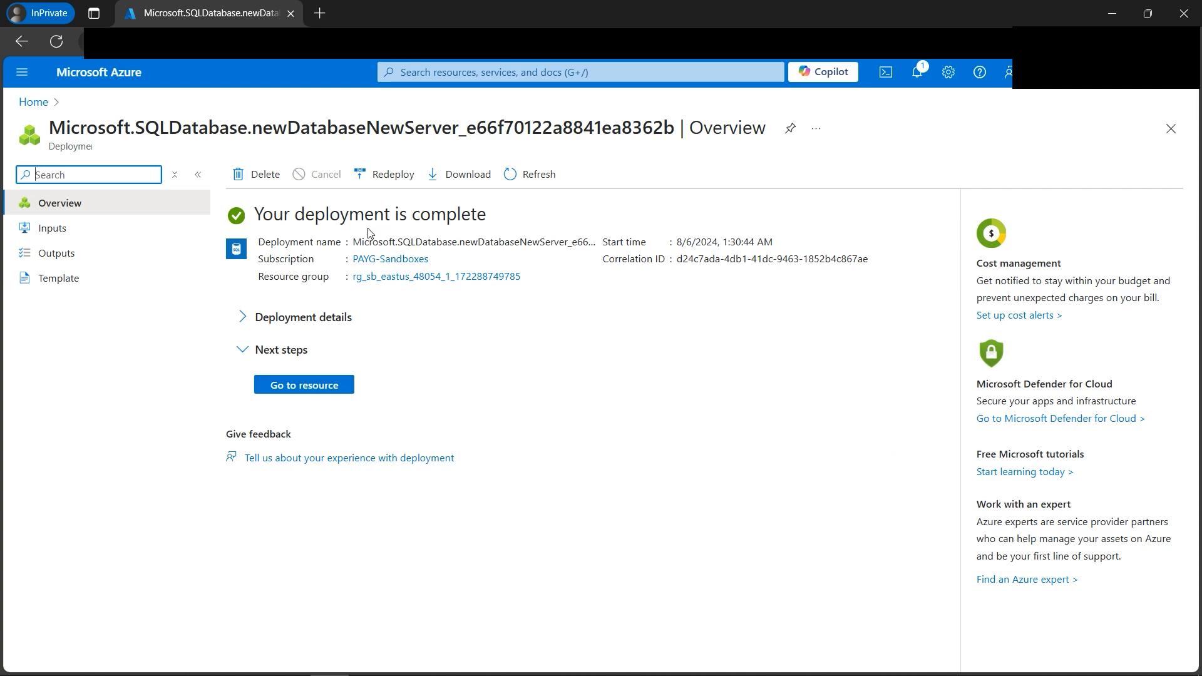
click(324, 393)
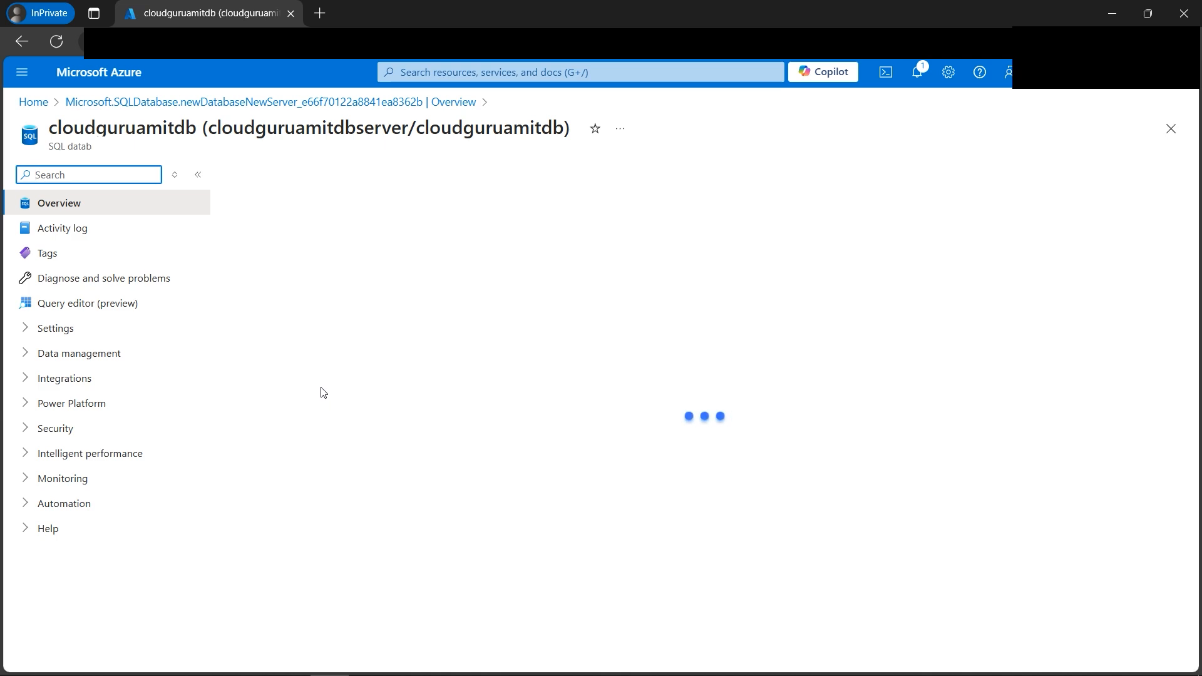
click(438, 420)
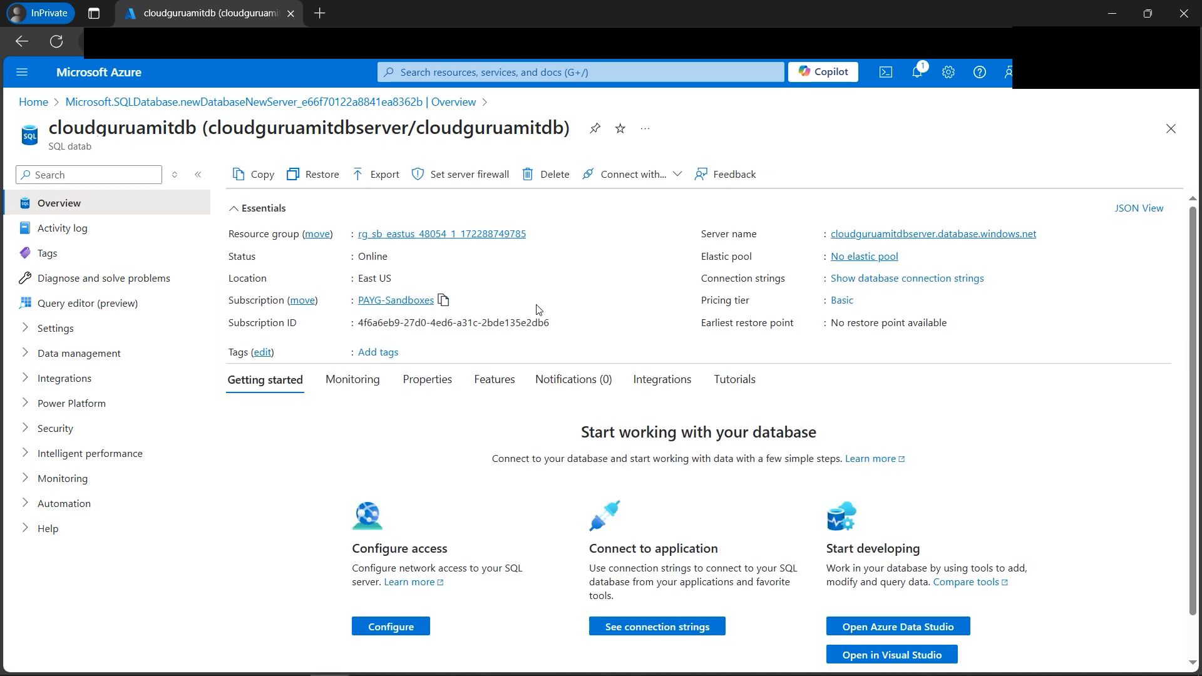
click(472, 236)
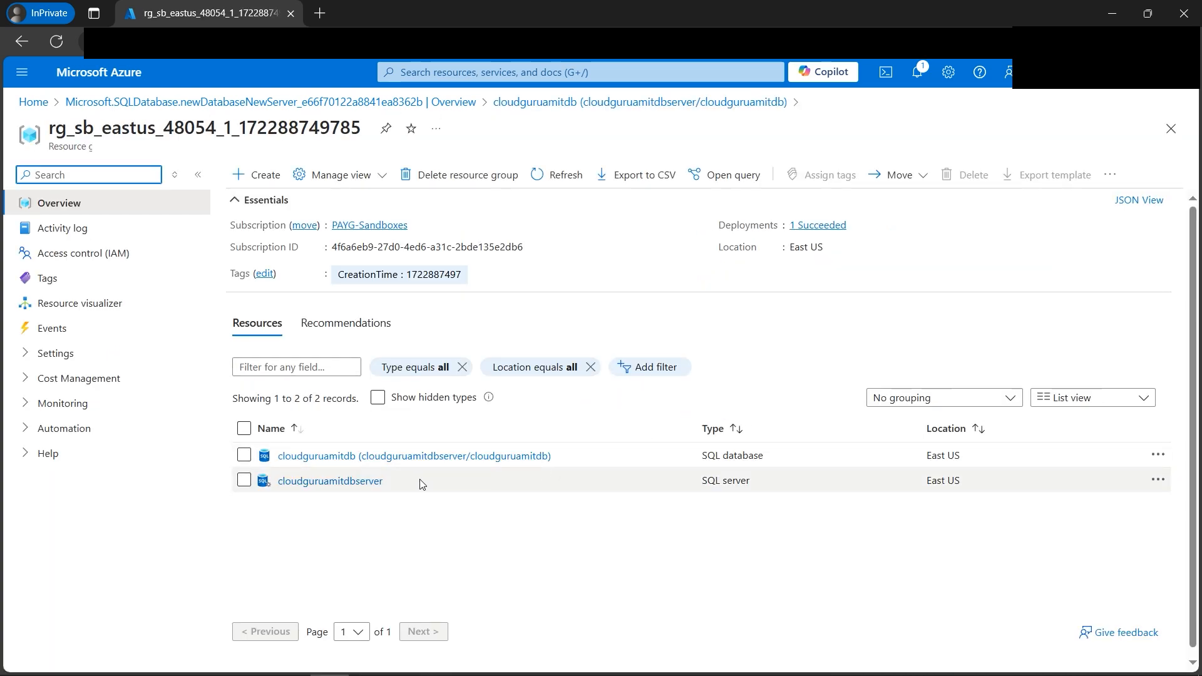
right_click(233, 14)
click(318, 102)
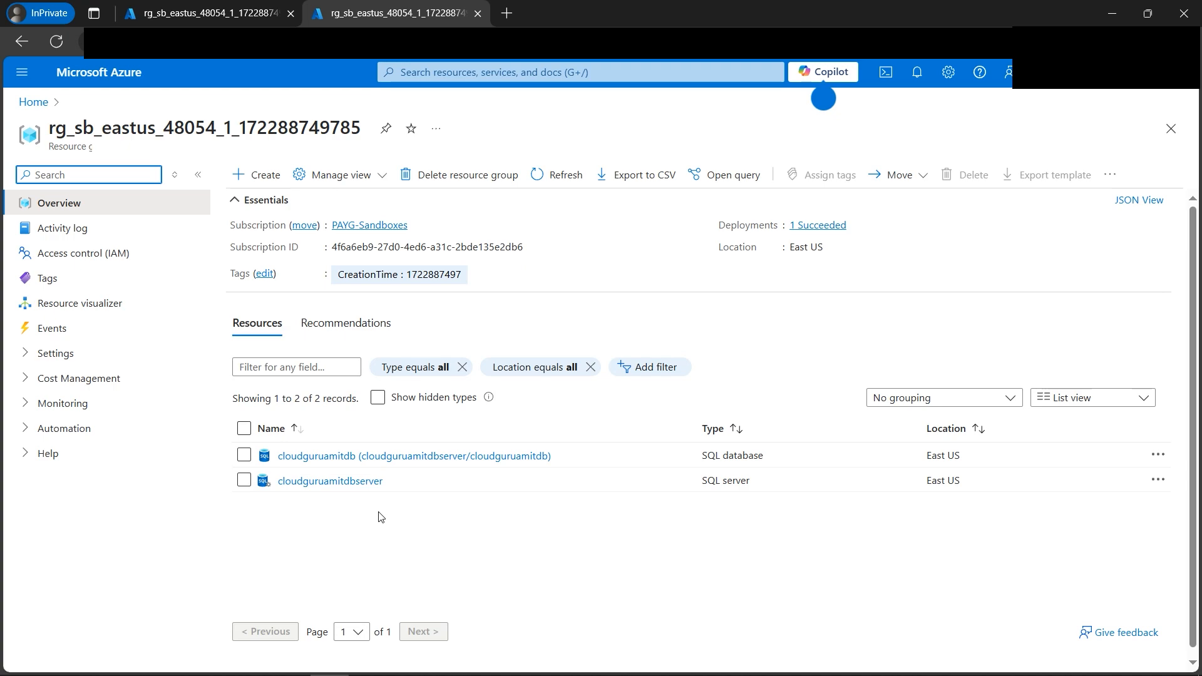
Open the query editor of the cloudguruamitdb database and sign in through SQL server authentication with the account password.
click(383, 456)
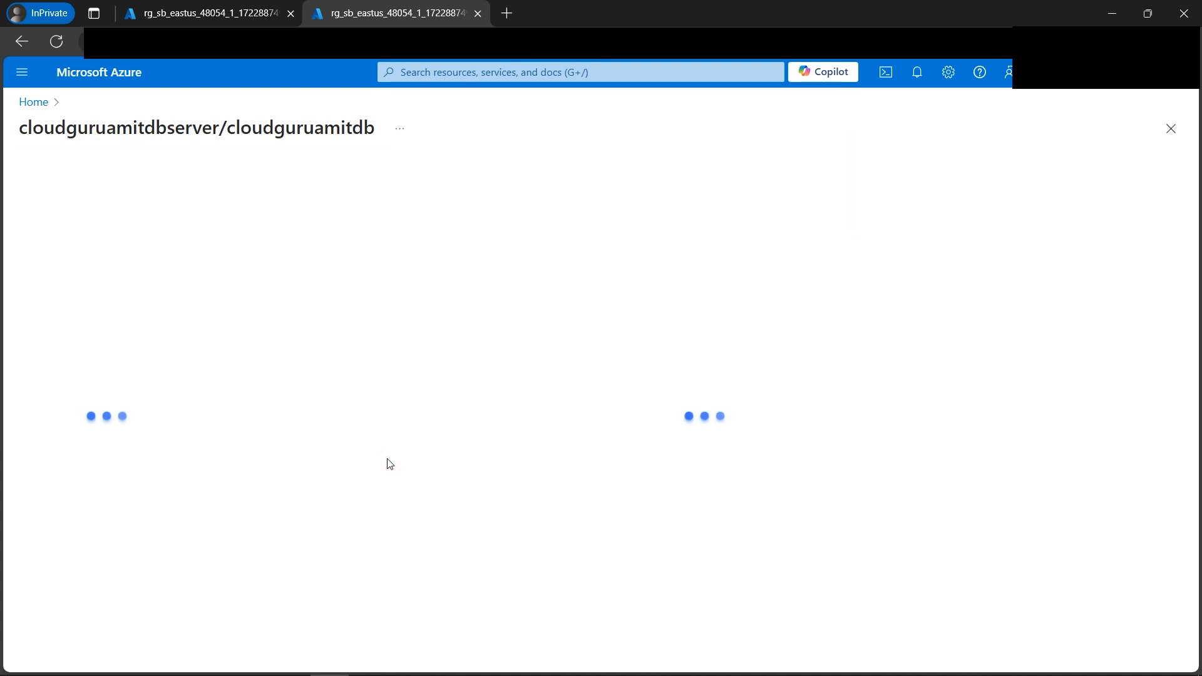
click(93, 309)
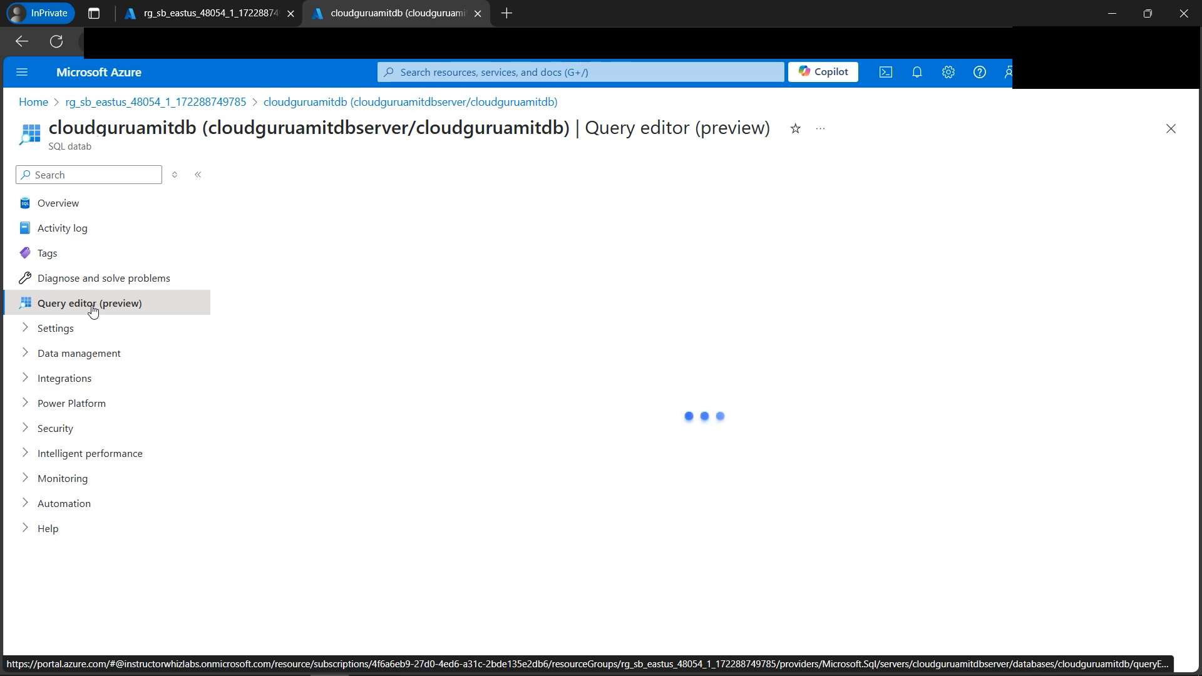
click(486, 463)
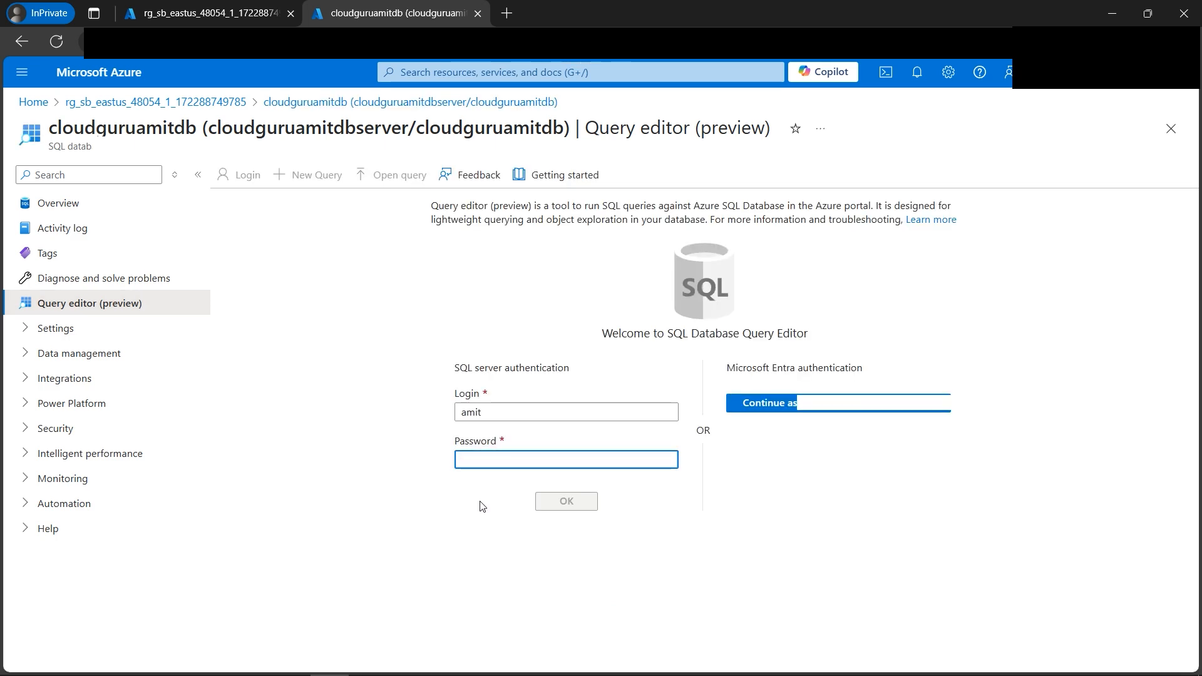
text(•••••)
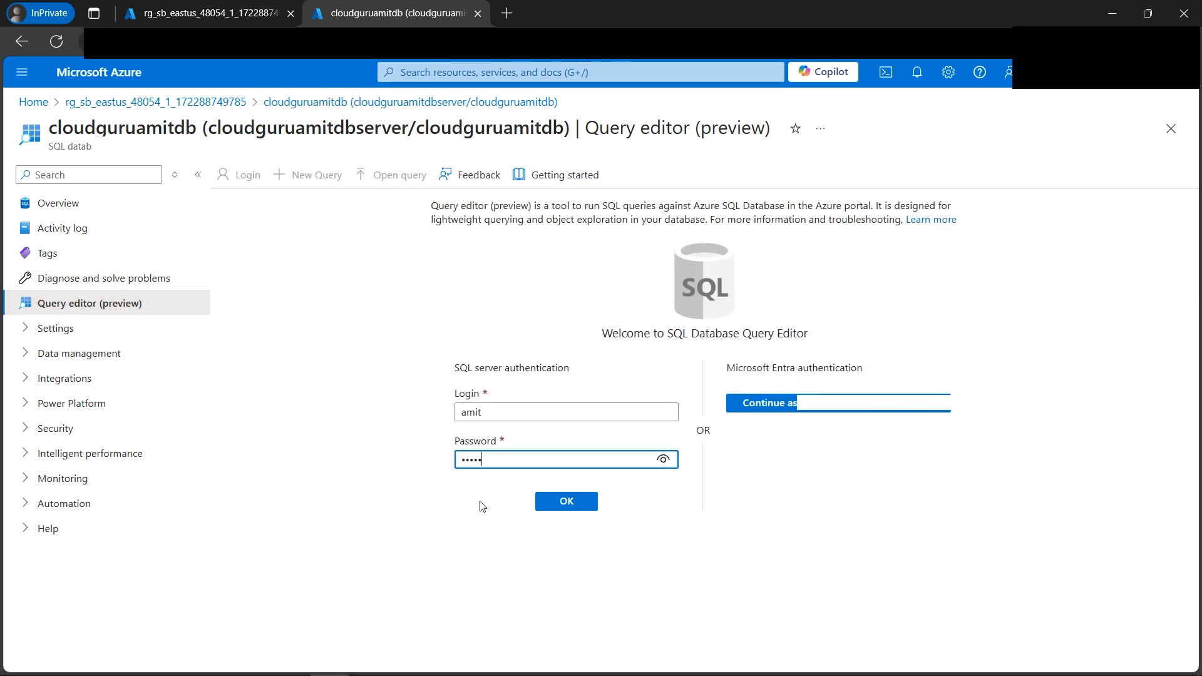
text(•••••••••)
click(556, 501)
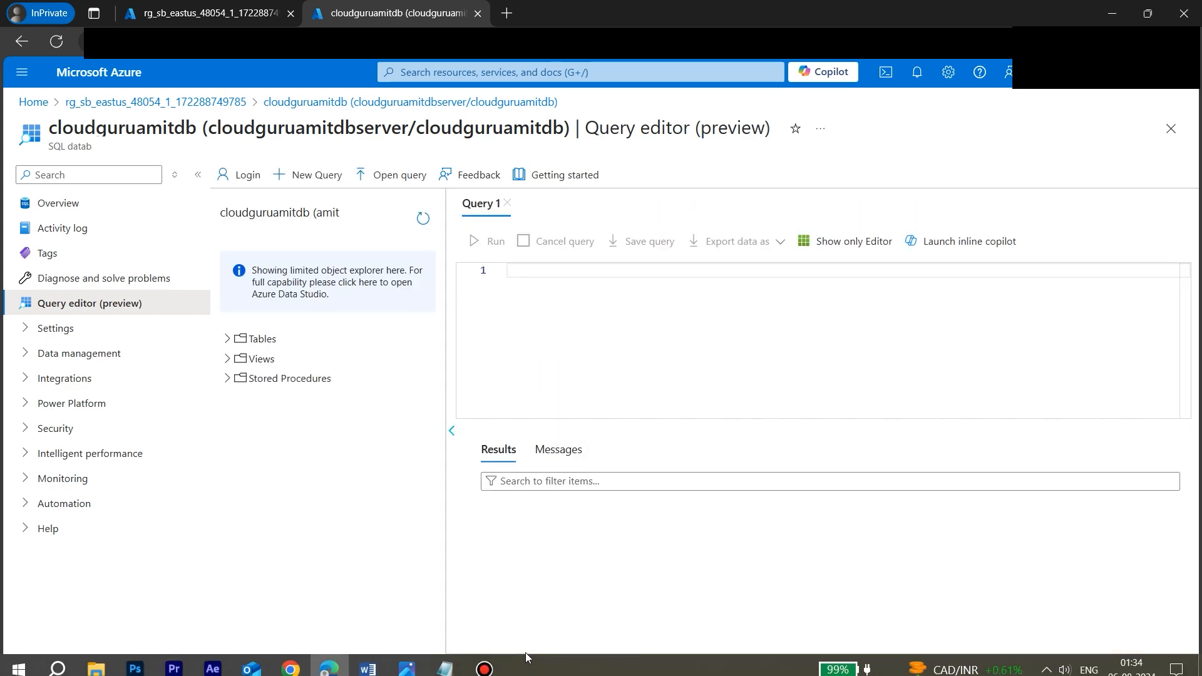
Copy the Employee table's CREATE TABLE statement from the SQL Query document in Word into Query 1 in Azure and run it.
click(368, 660)
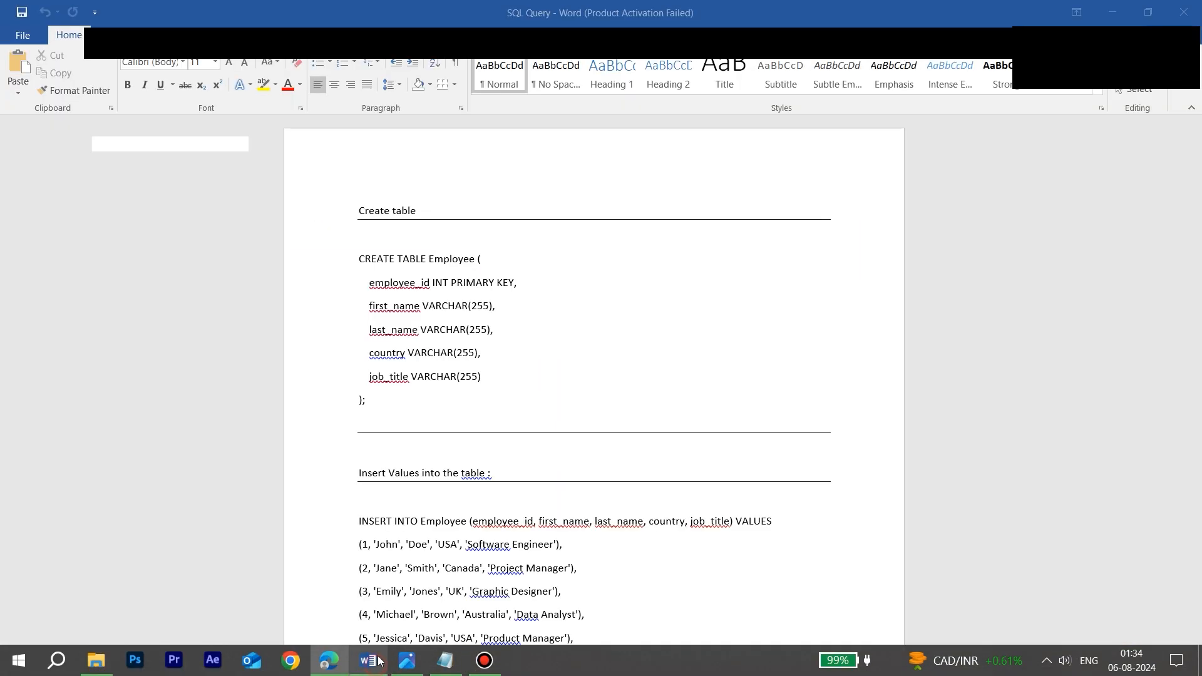
drag(359, 258, 366, 404)
right_click(415, 309)
click(450, 337)
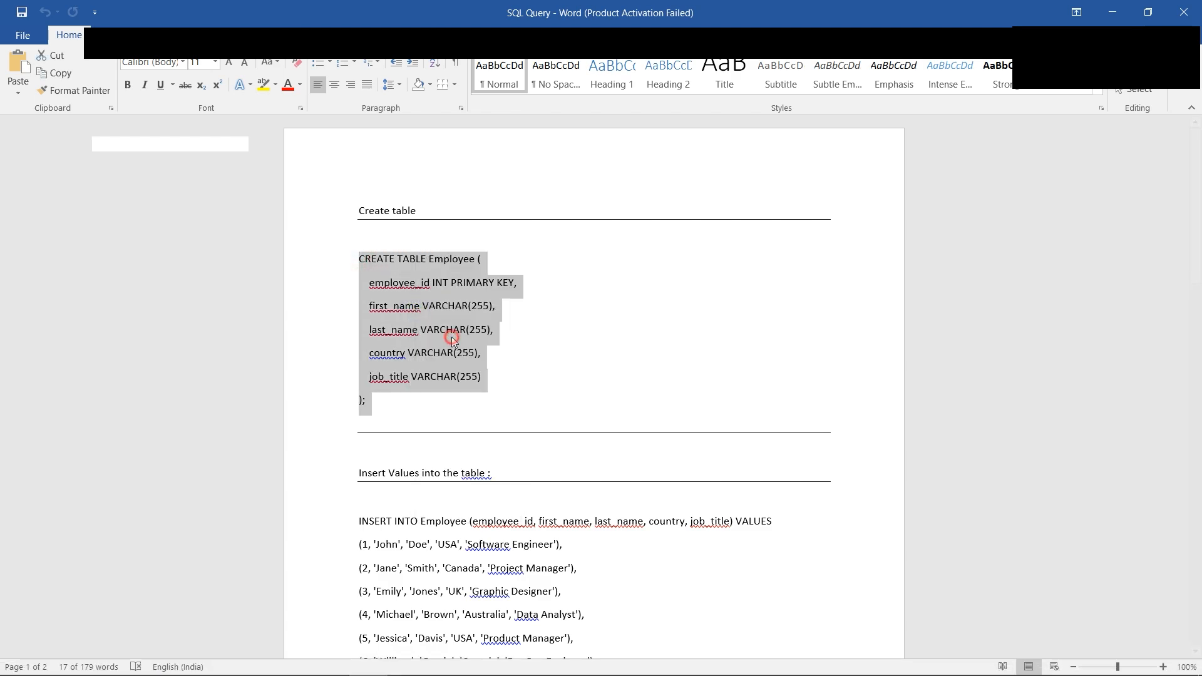
click(329, 660)
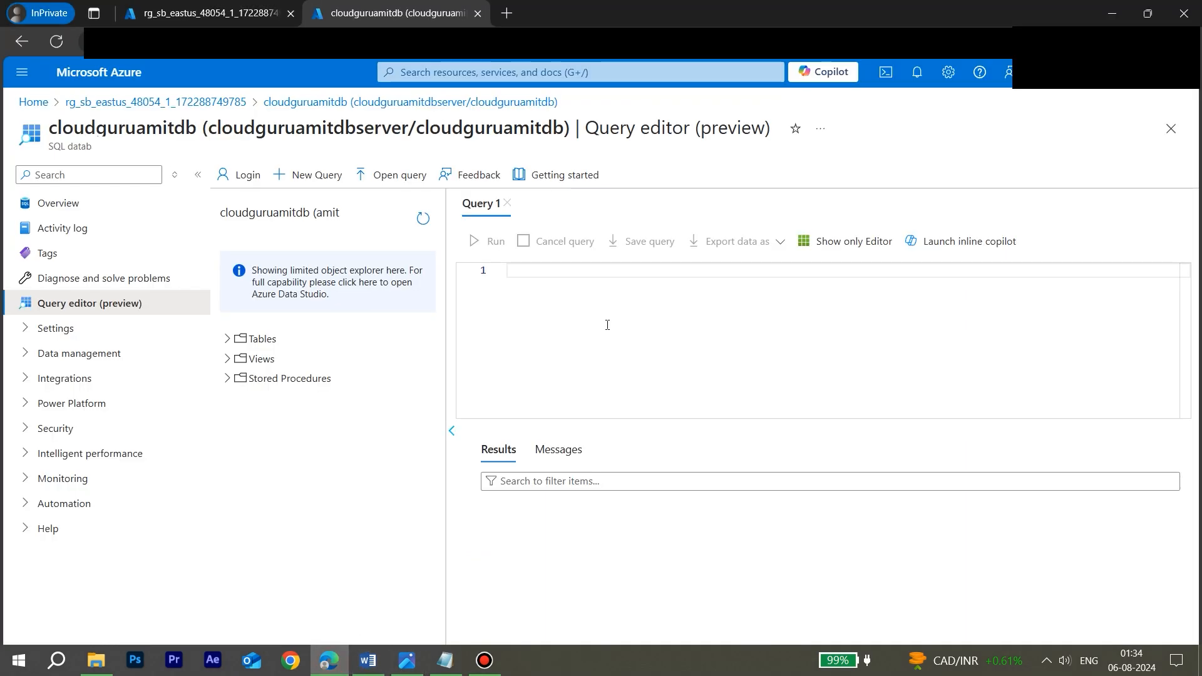
right_click(585, 323)
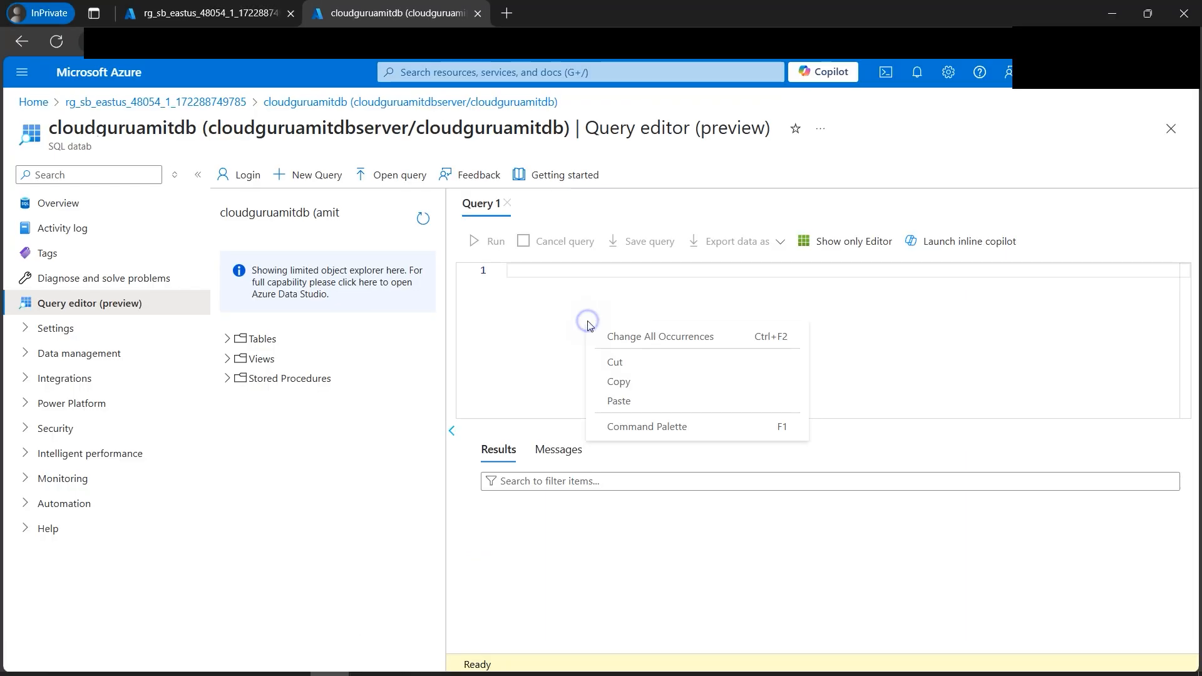
click(622, 400)
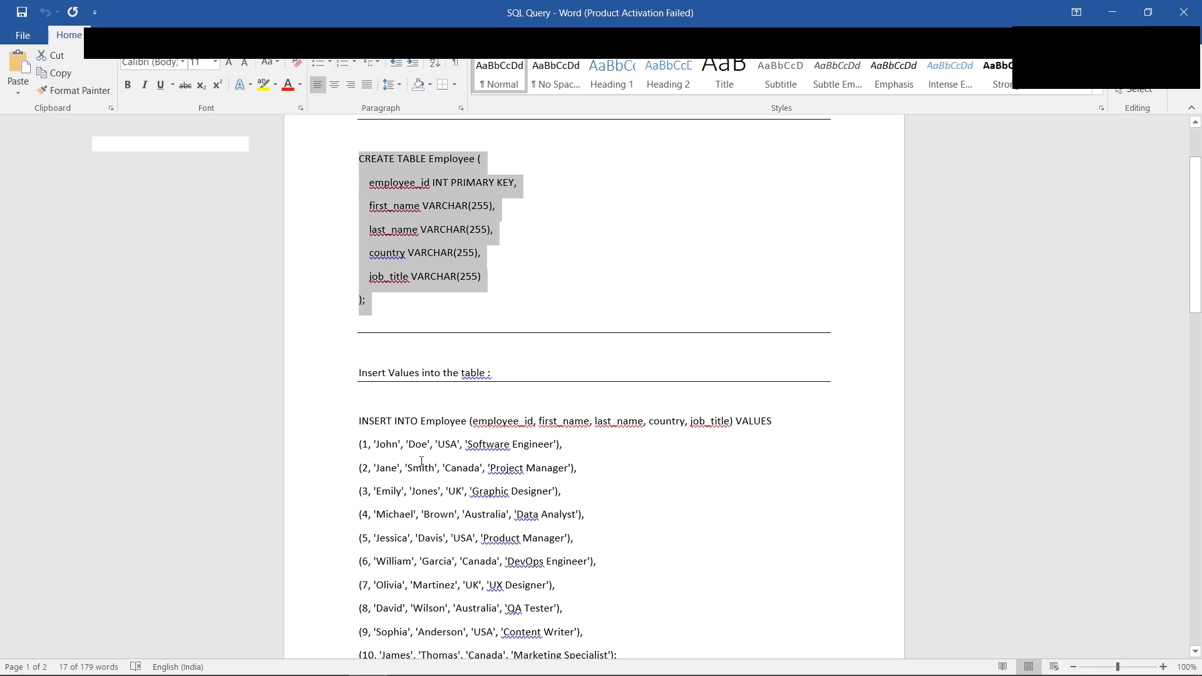
Copy the complete INSERT INTO Employee statement, through row 10, from the SQL Query document in Word.
scroll(421, 462, down, 2)
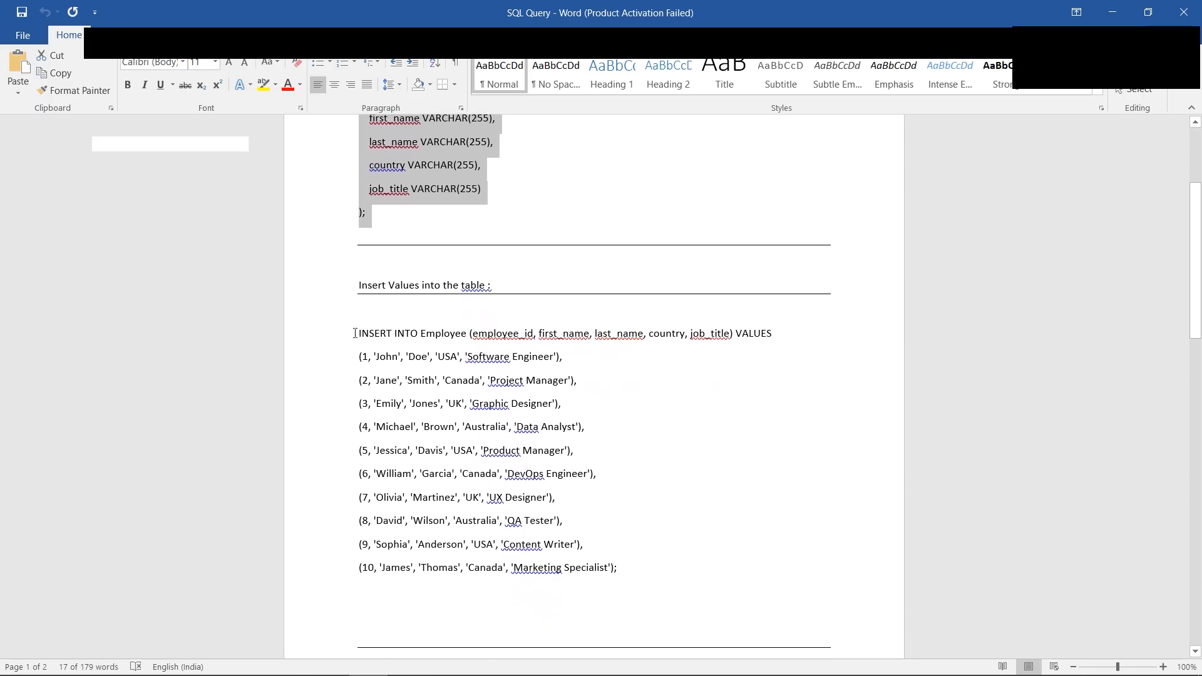
drag(360, 333, 621, 570)
right_click(465, 441)
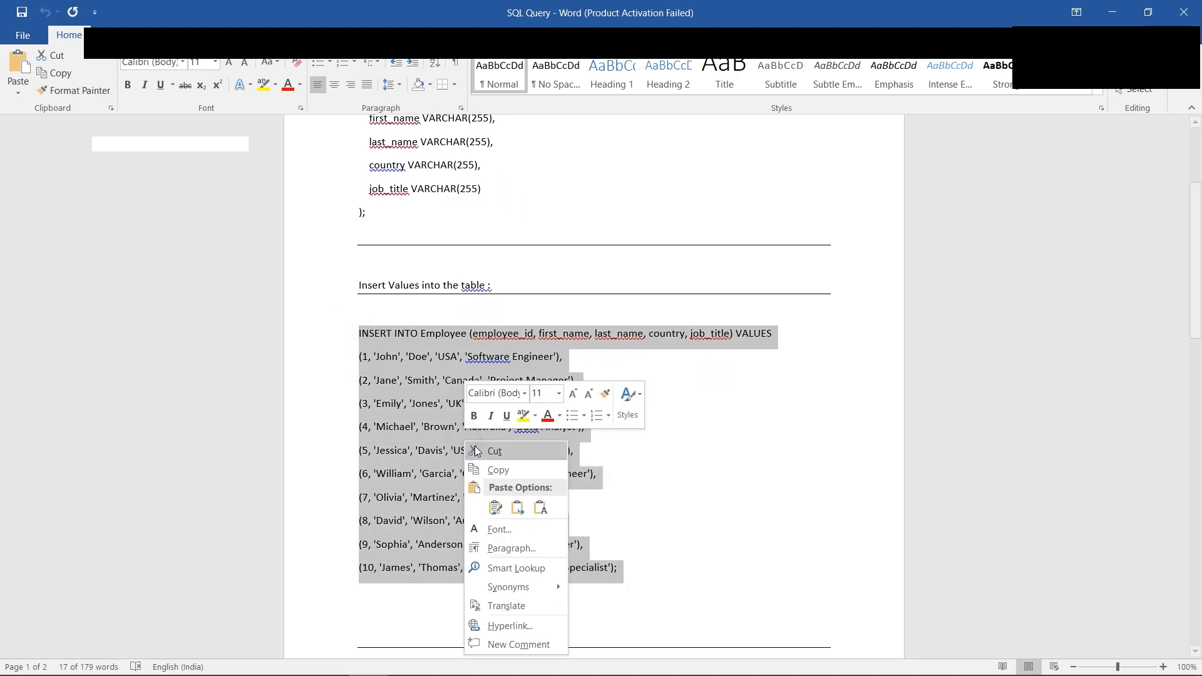
click(479, 467)
Return to the Azure query editor, paste the copied INSERT INTO Employee statement into a new query, and run it.
click(408, 662)
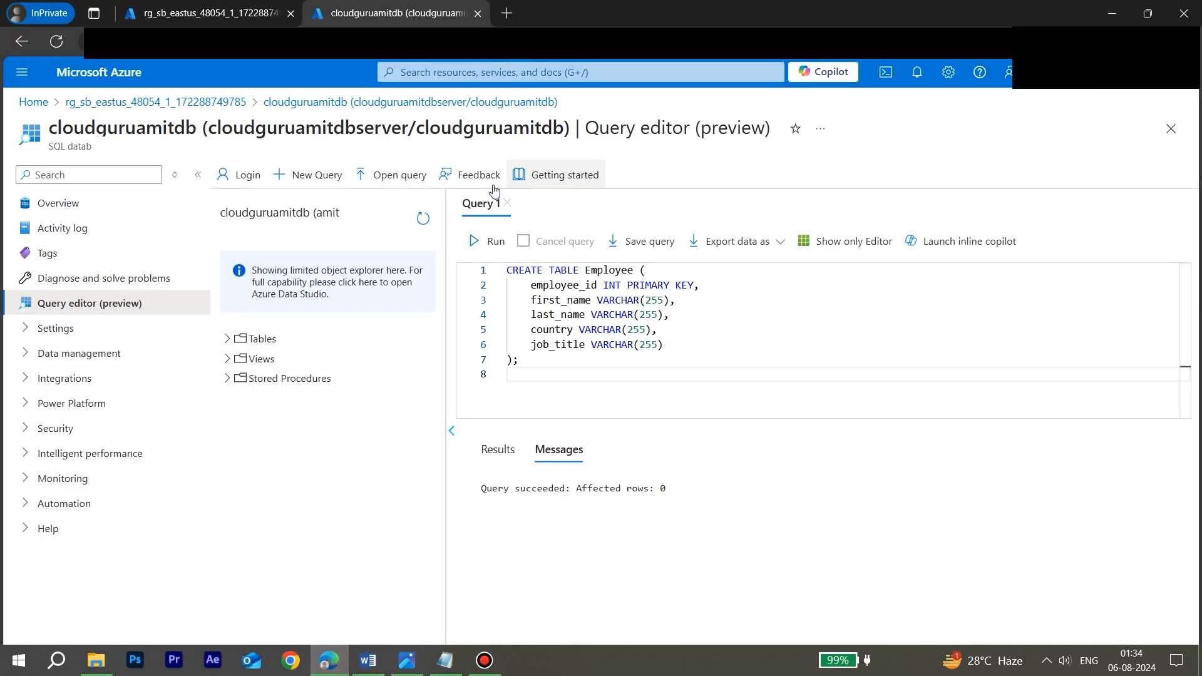
click(315, 176)
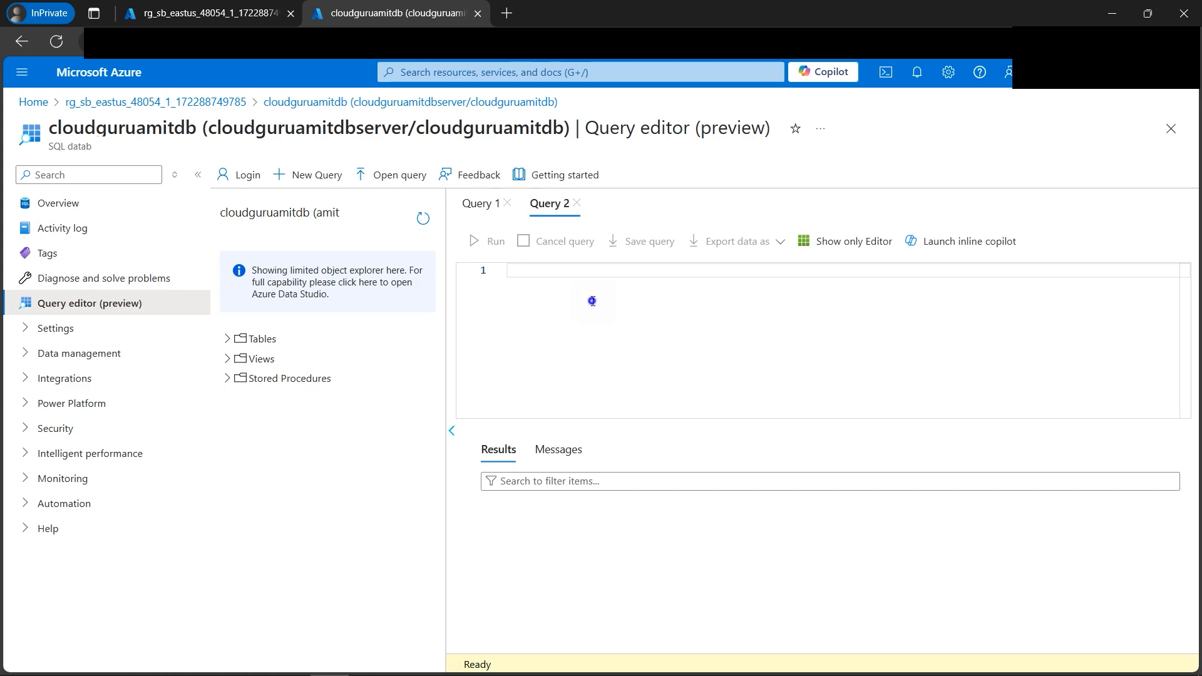
right_click(560, 307)
click(643, 377)
click(489, 241)
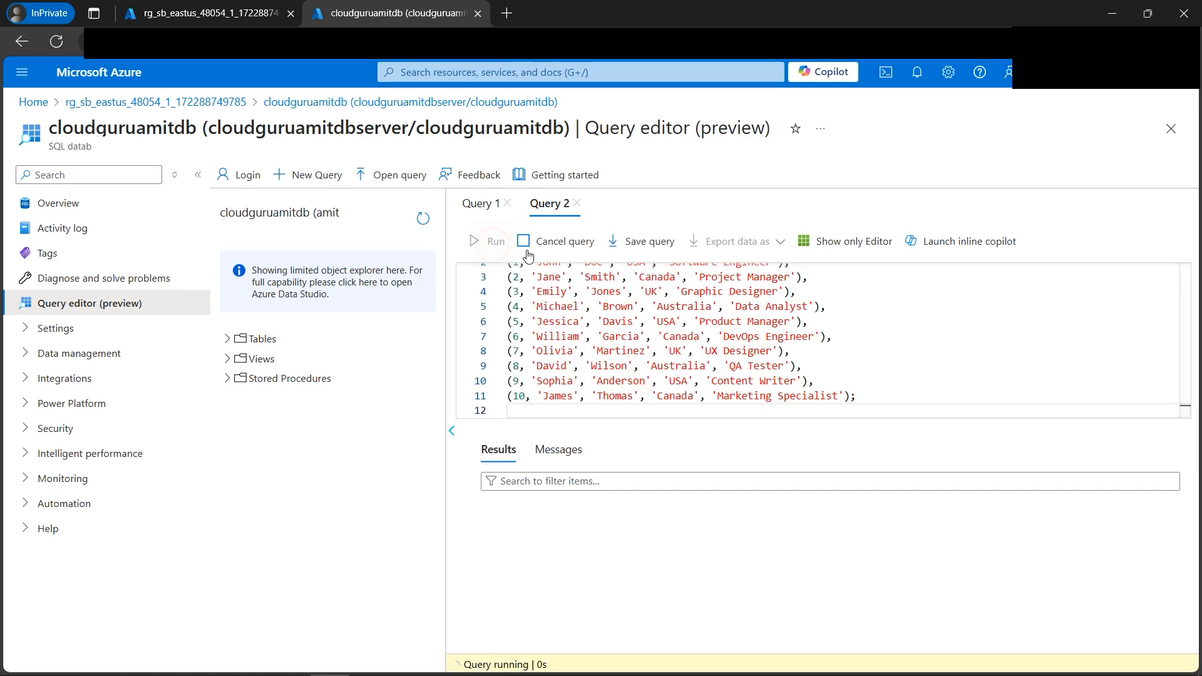
Switch to the SQL Query document in Word and copy the complete CREATE TABLE Employee_cloudguruamit statement.
click(368, 661)
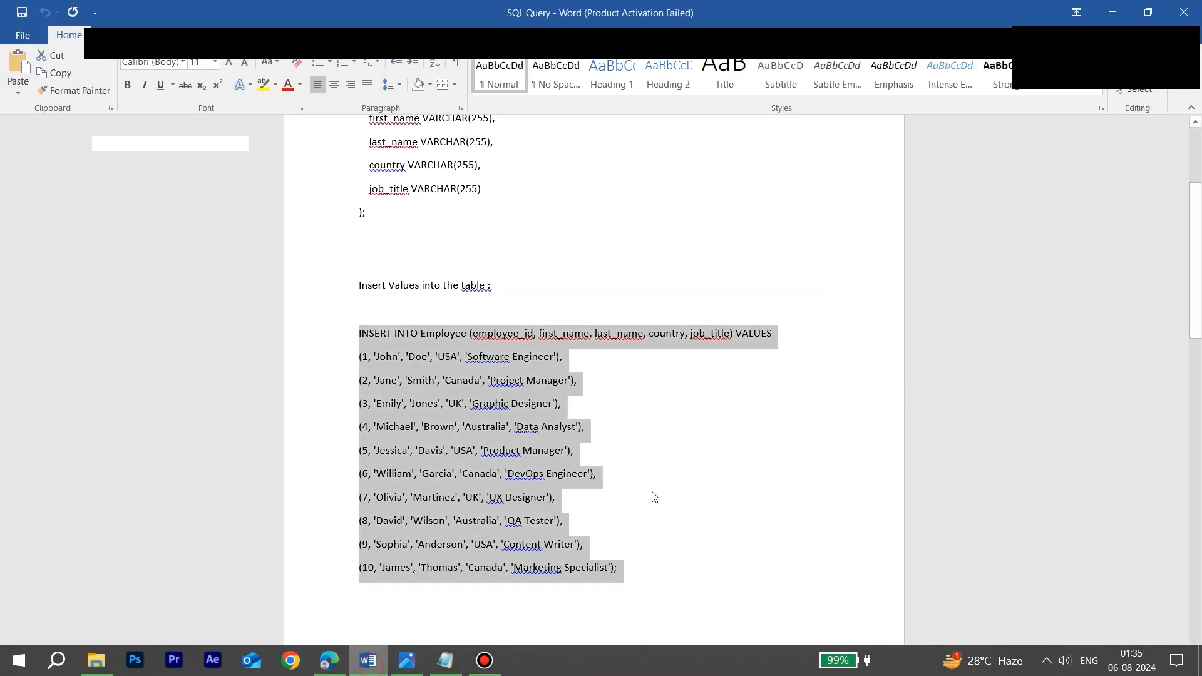
scroll(652, 496, down, 8)
scroll(485, 426, down, 1)
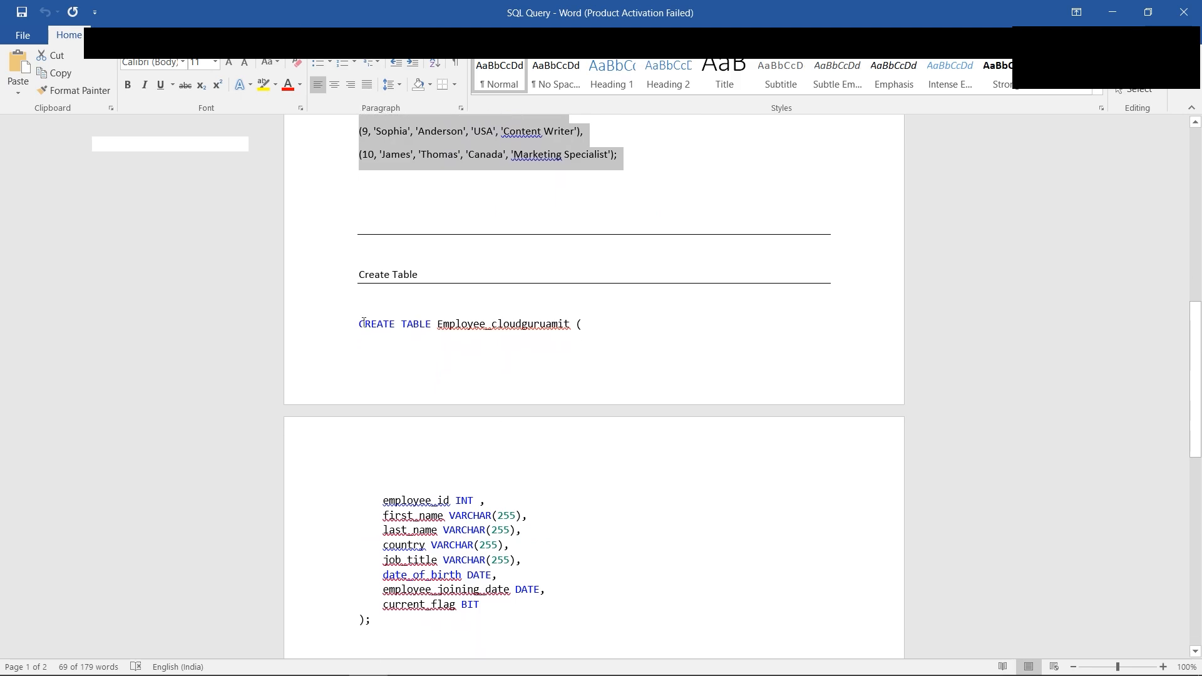
drag(357, 323, 449, 617)
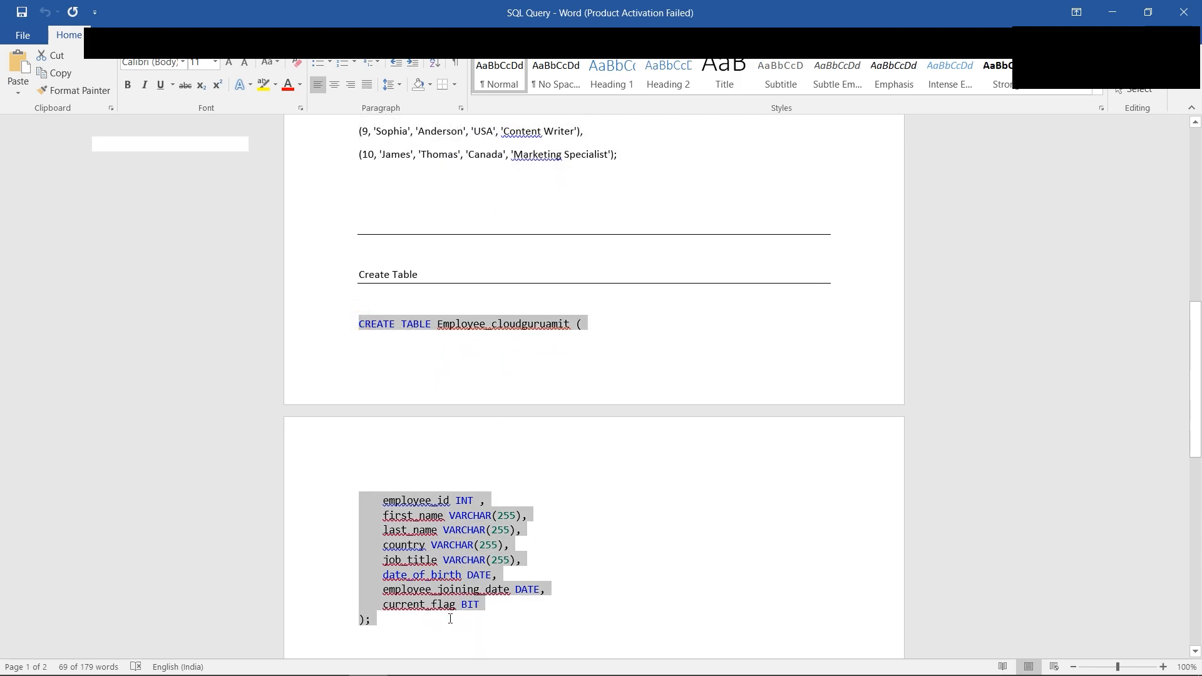
right_click(450, 573)
click(479, 348)
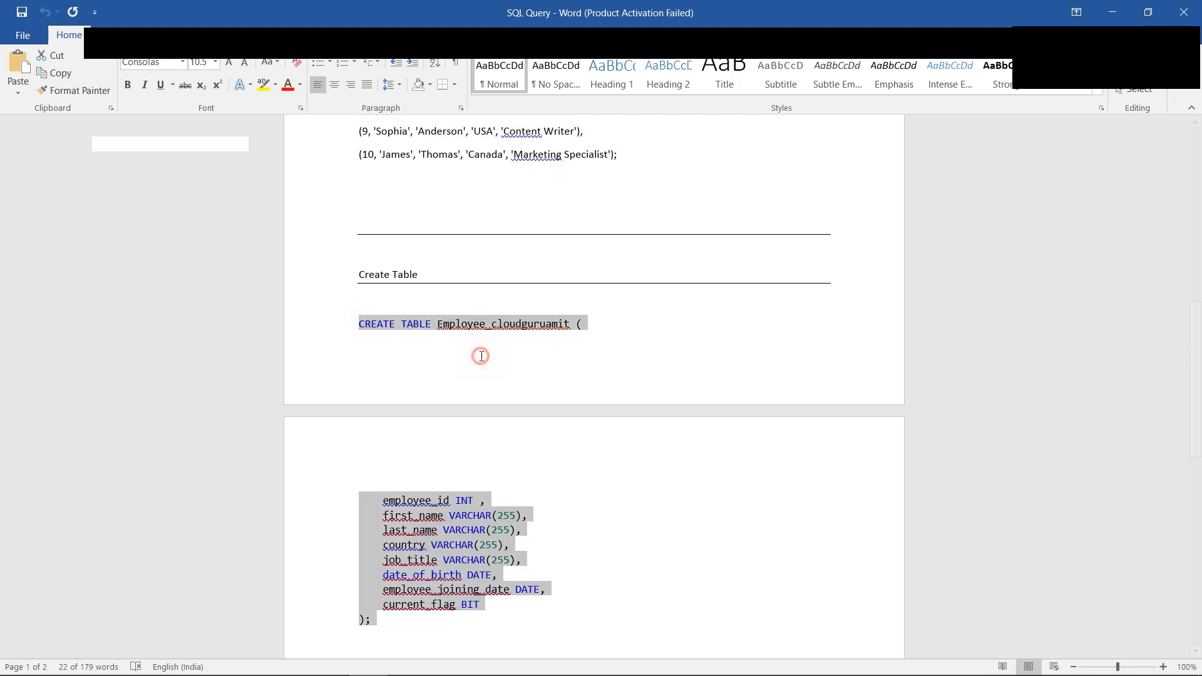
Return to the Azure query editor, paste the CREATE TABLE Employee_cloudguruamit statement into a new query, and run it.
click(330, 662)
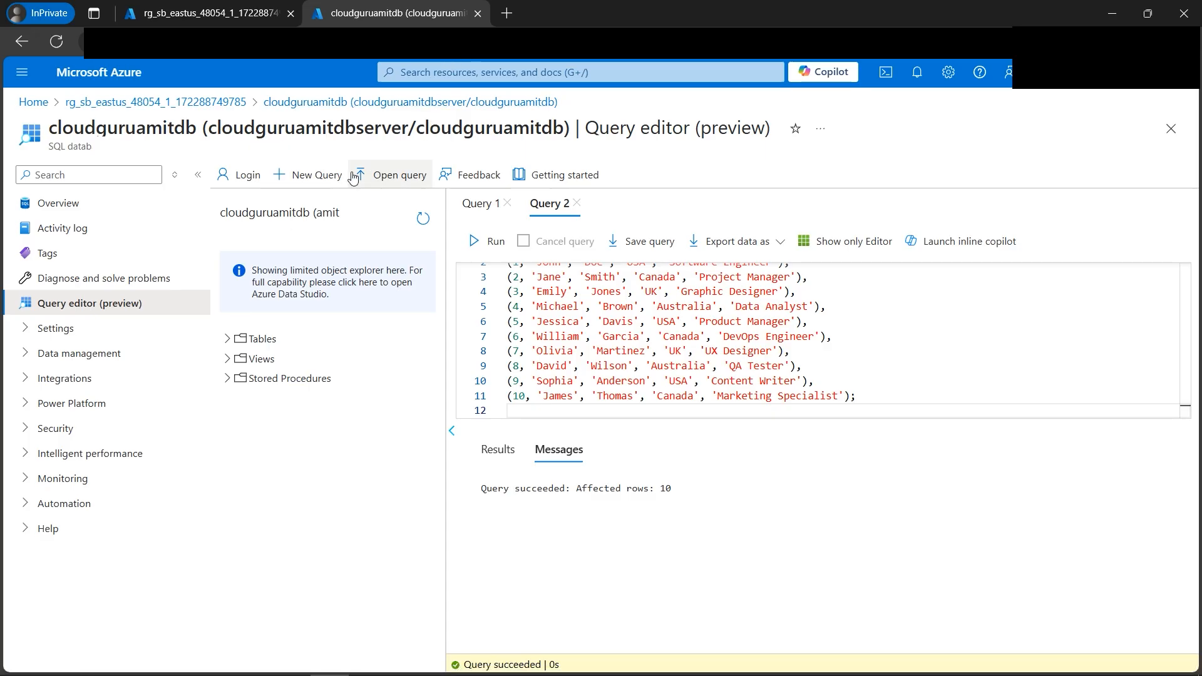
click(323, 182)
right_click(561, 301)
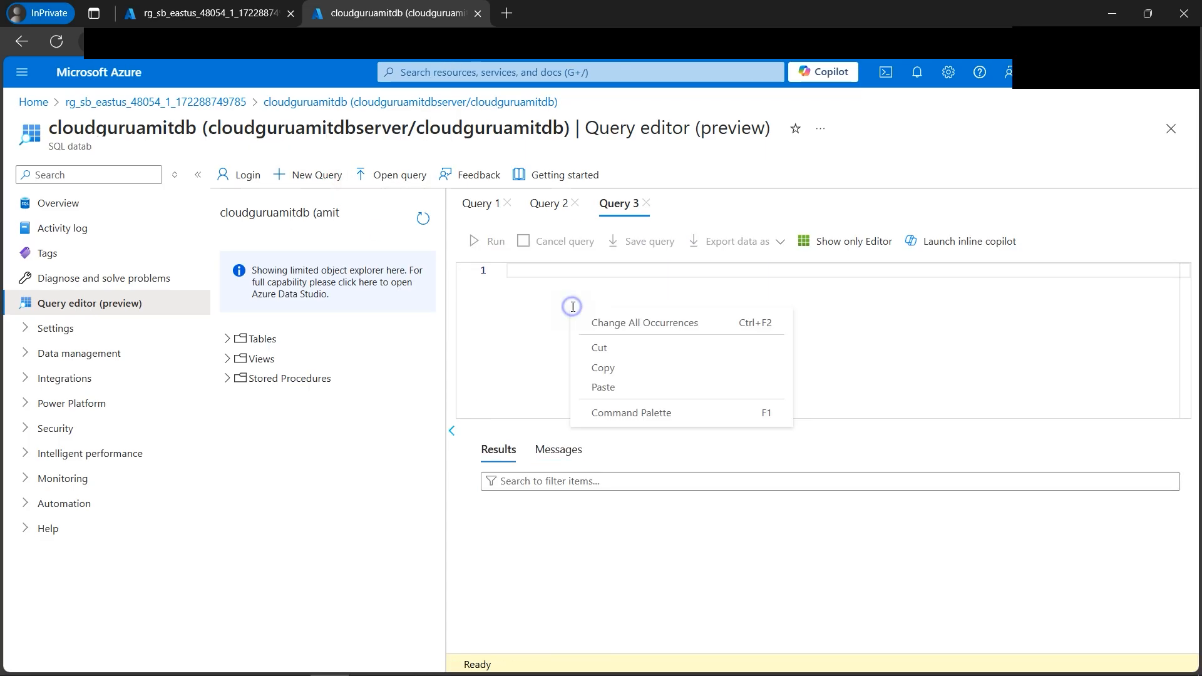
click(601, 386)
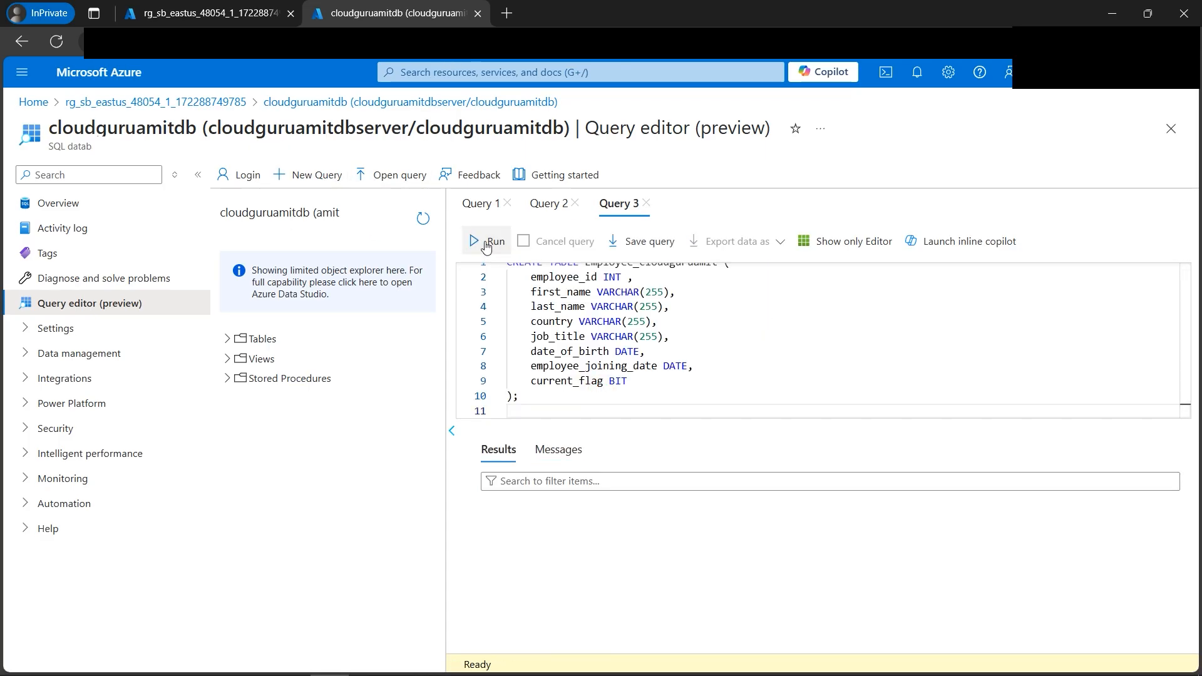
click(491, 241)
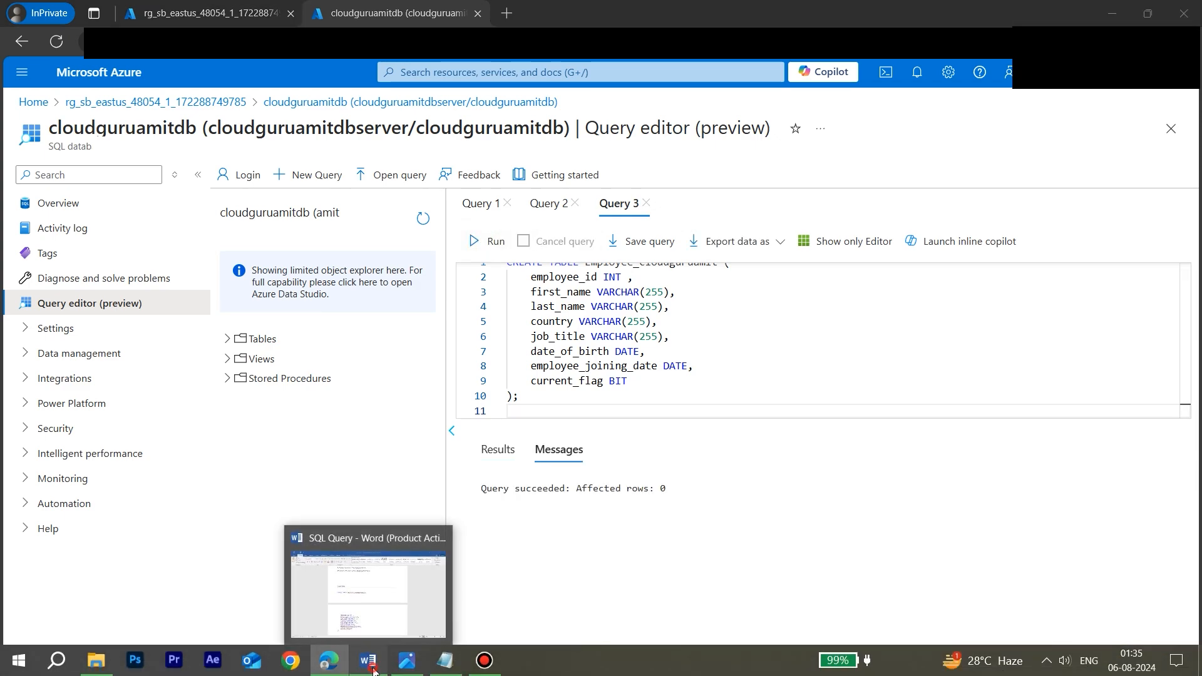
Switch to the SQL Query document in Word and copy the complete INSERT INTO Employee_cloudguruamit statement.
click(372, 667)
scroll(539, 533, down, 8)
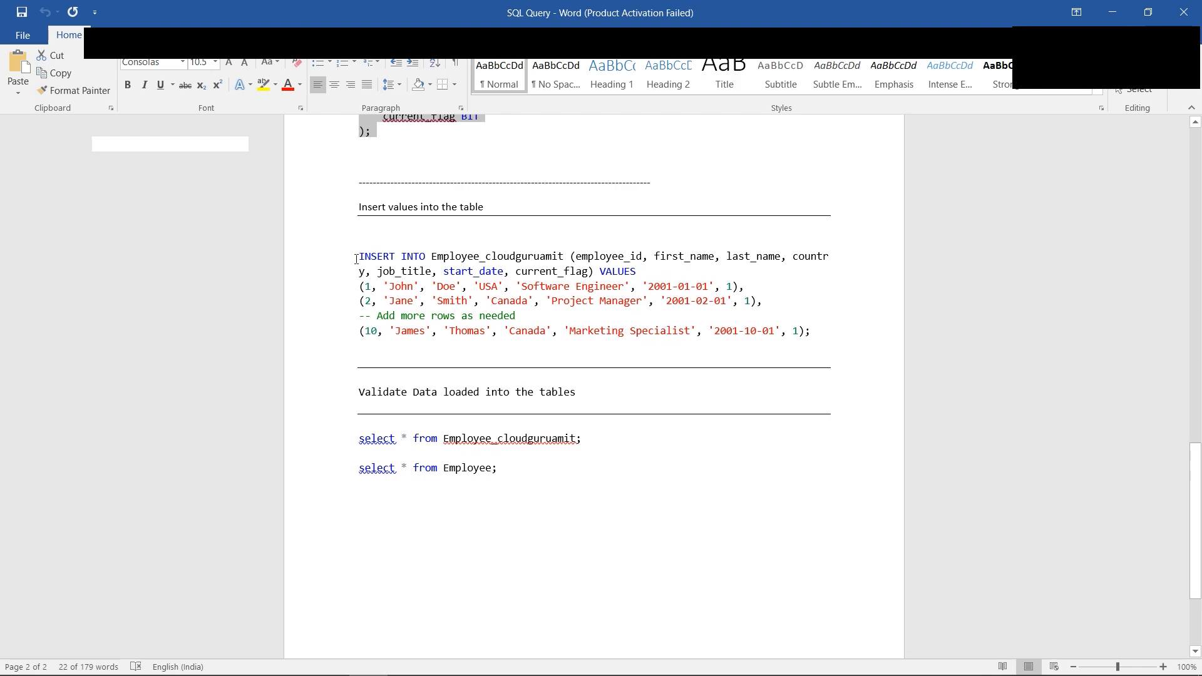
drag(358, 253, 752, 363)
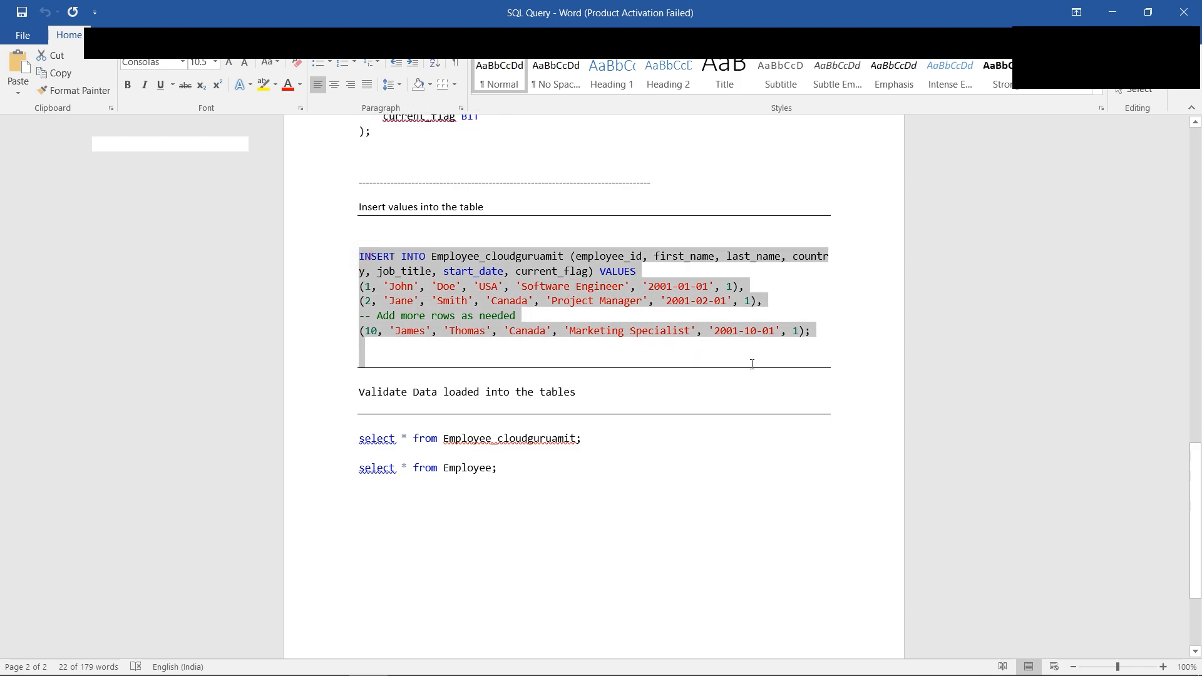
right_click(512, 294)
click(535, 319)
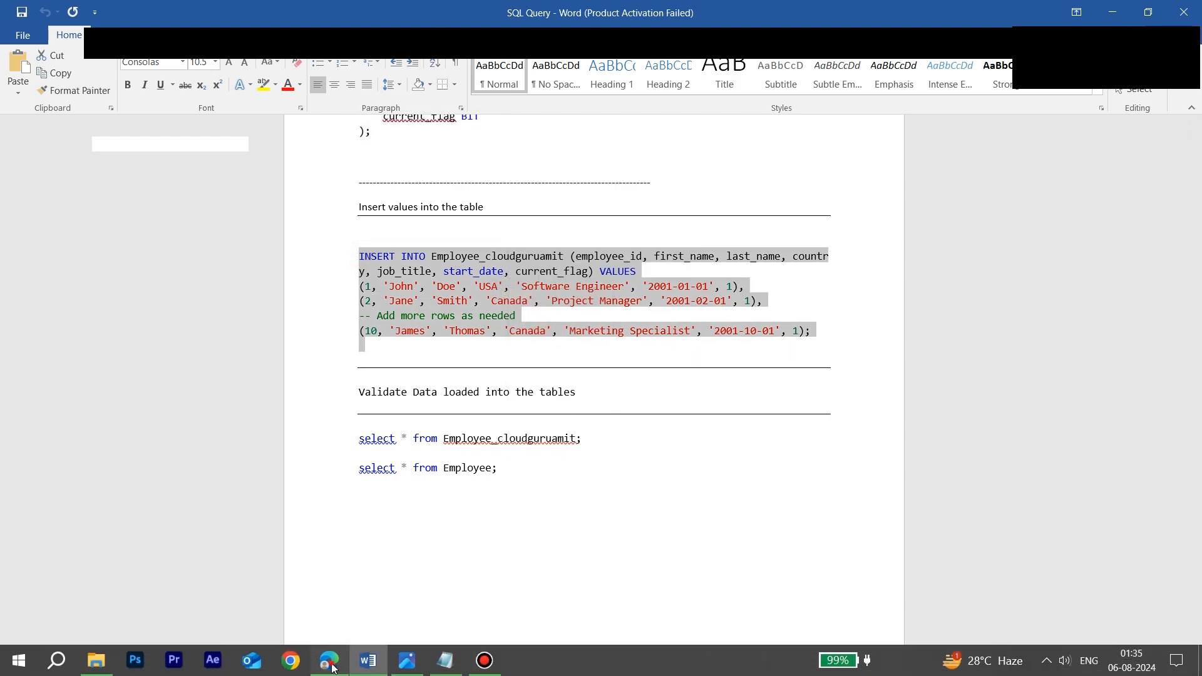
Return to the Azure query editor, paste the INSERT INTO Employee_cloudguruamit statement into a new query, and try to run it.
click(330, 664)
click(310, 175)
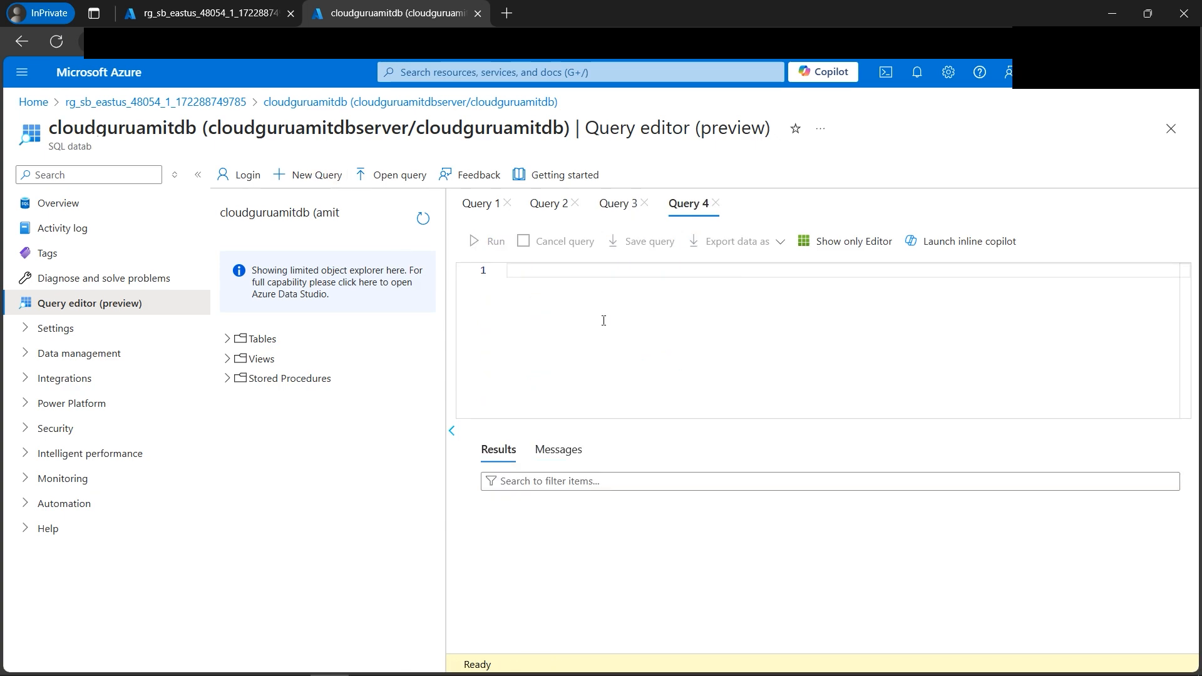
right_click(604, 320)
click(647, 408)
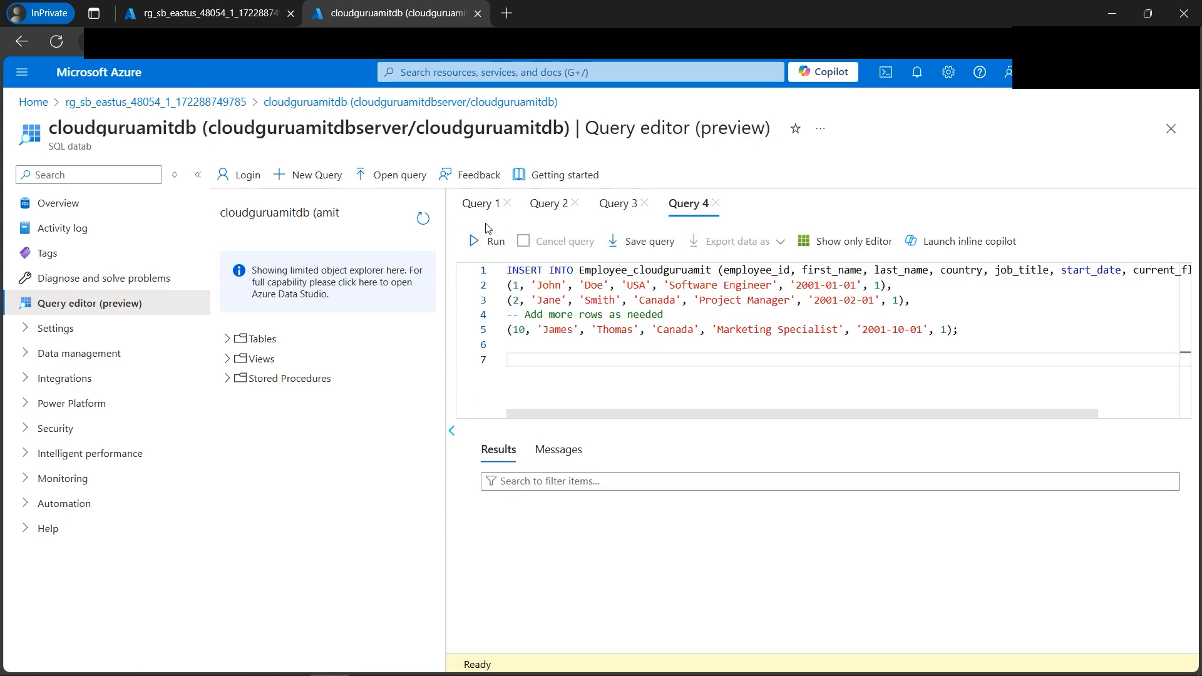
click(487, 241)
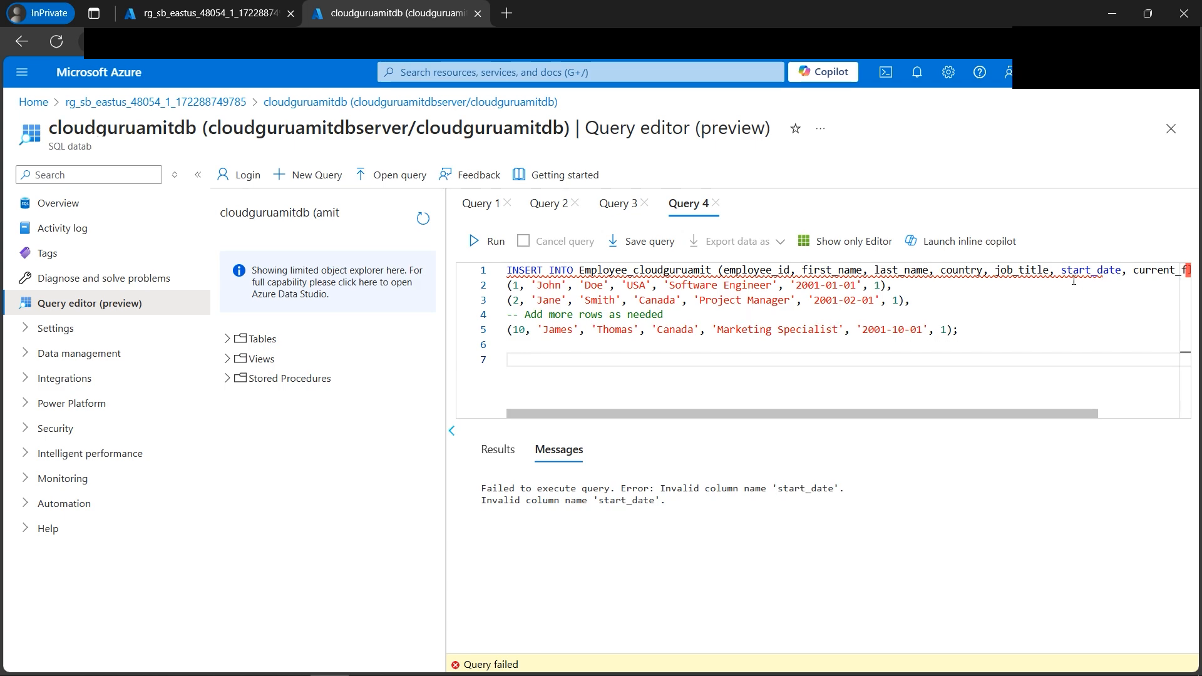
Switch to the SQL Query document in Word and copy the date_of_birth column name from the CREATE TABLE Employee_cloudguruamit statement.
drag(1061, 271, 1111, 270)
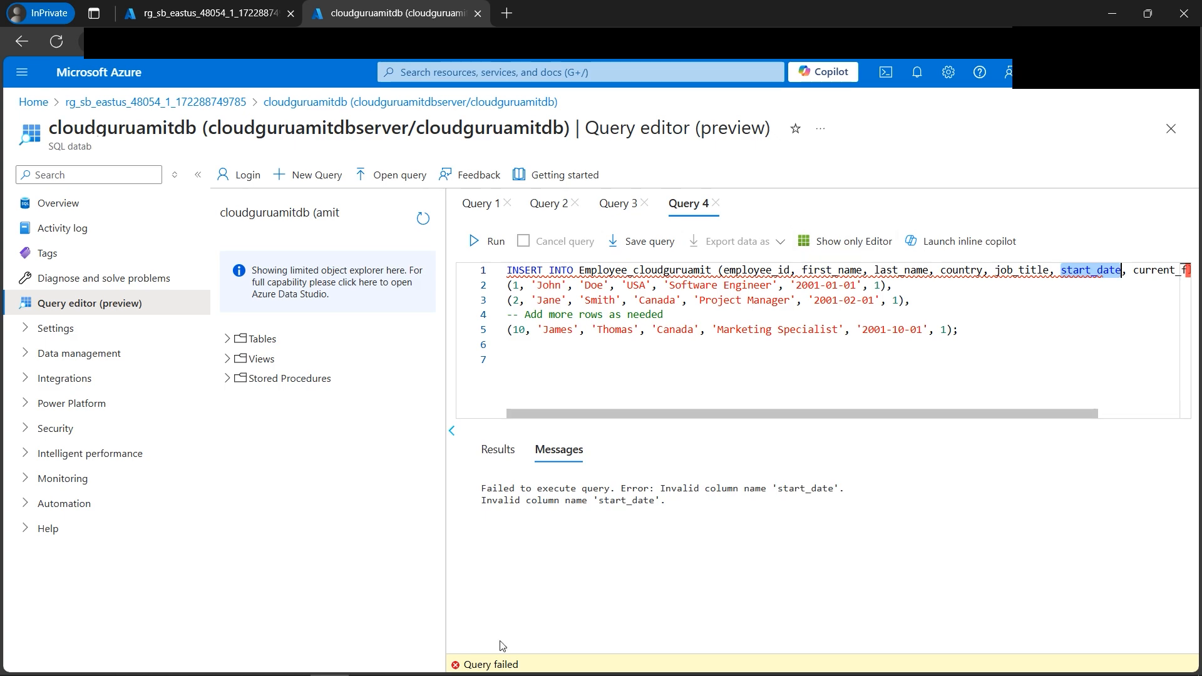
click(368, 669)
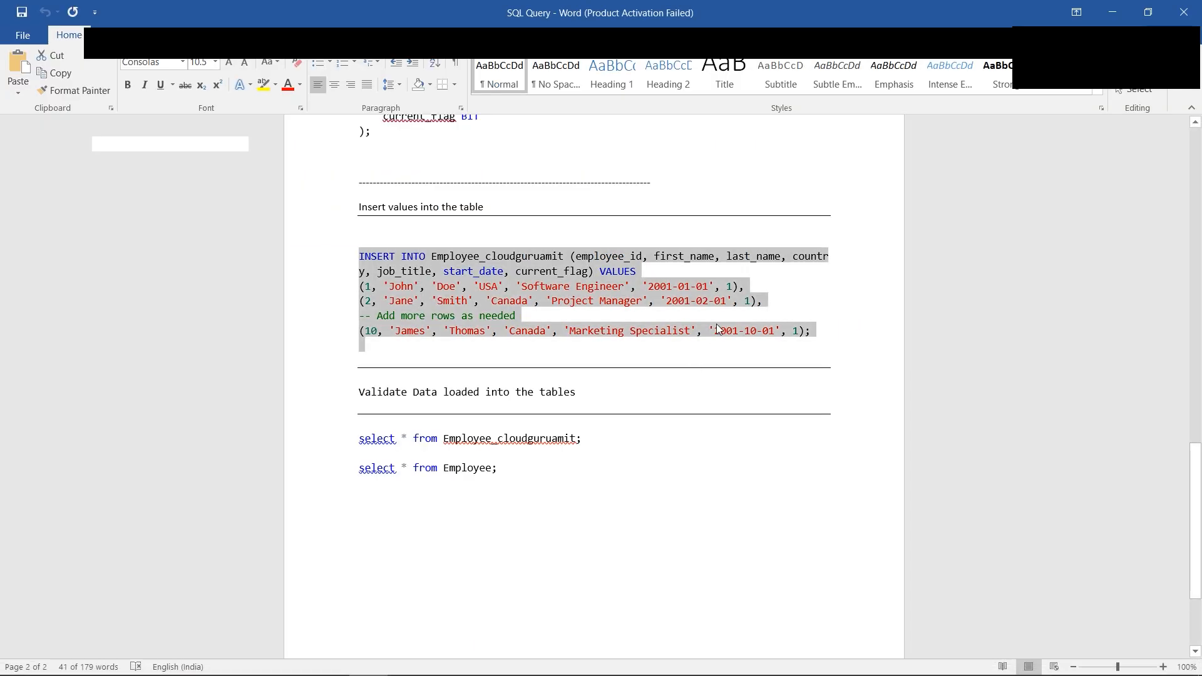
scroll(507, 500, up, 5)
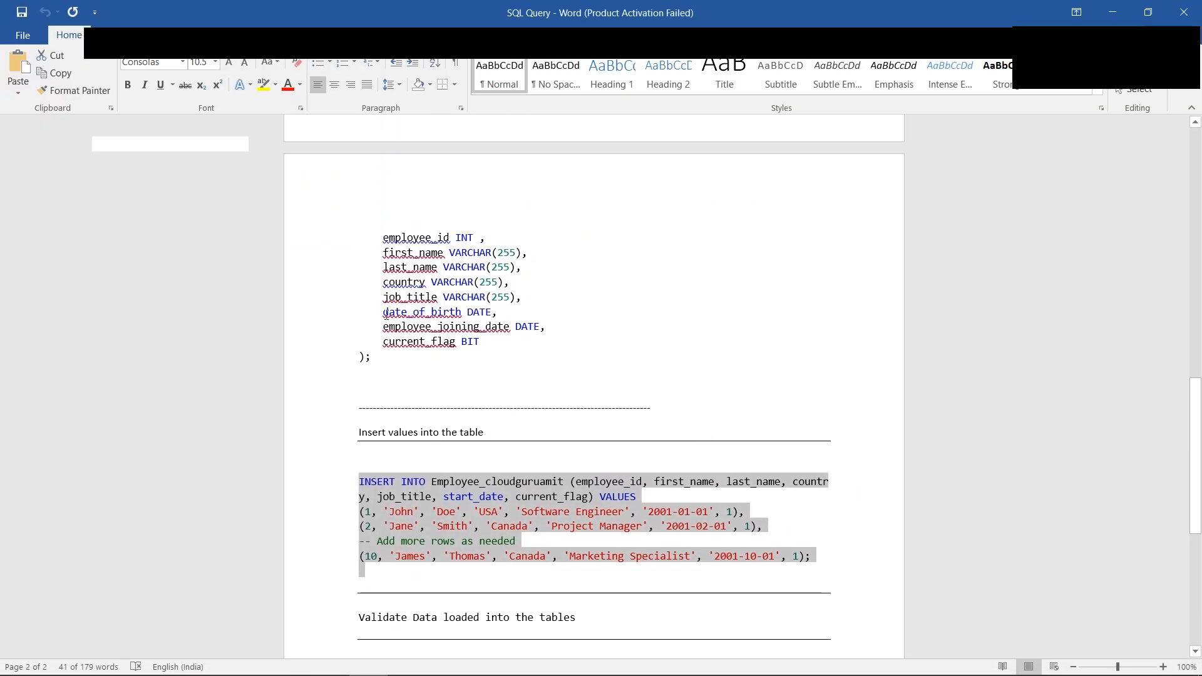
drag(385, 313, 461, 312)
right_click(407, 320)
key(Escape)
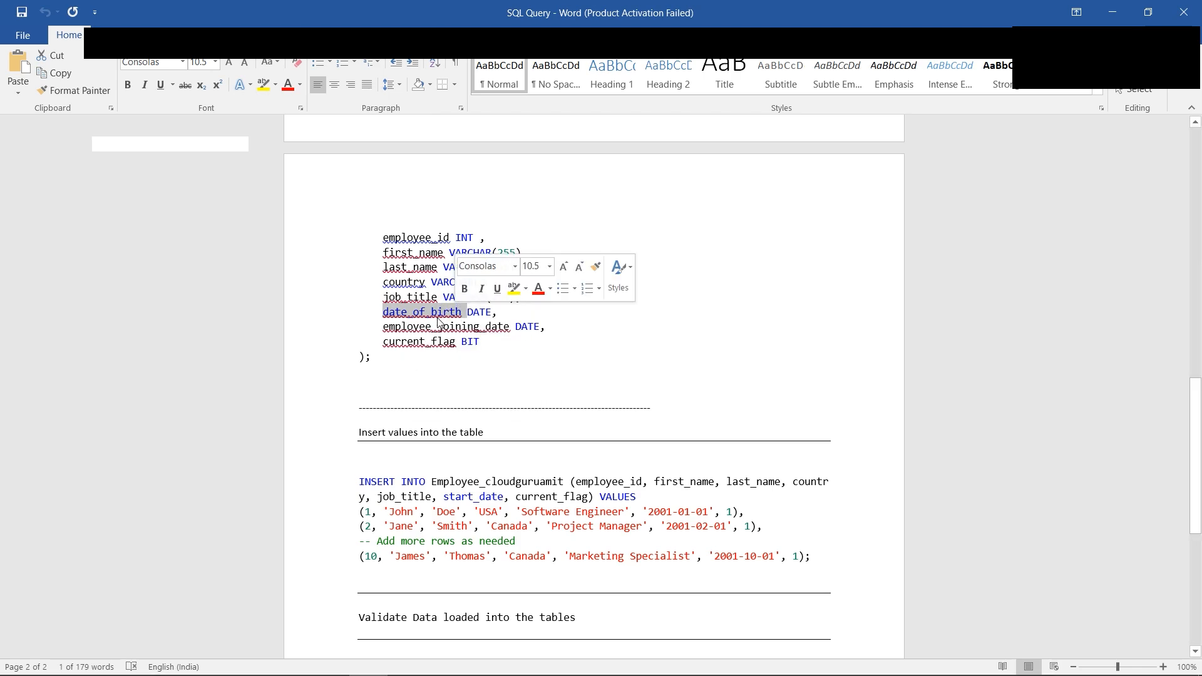
Return to the Azure query editor, replace start_date with date_of_birth in the INSERT INTO Employee_cloudguruamit statement, and run it.
click(329, 661)
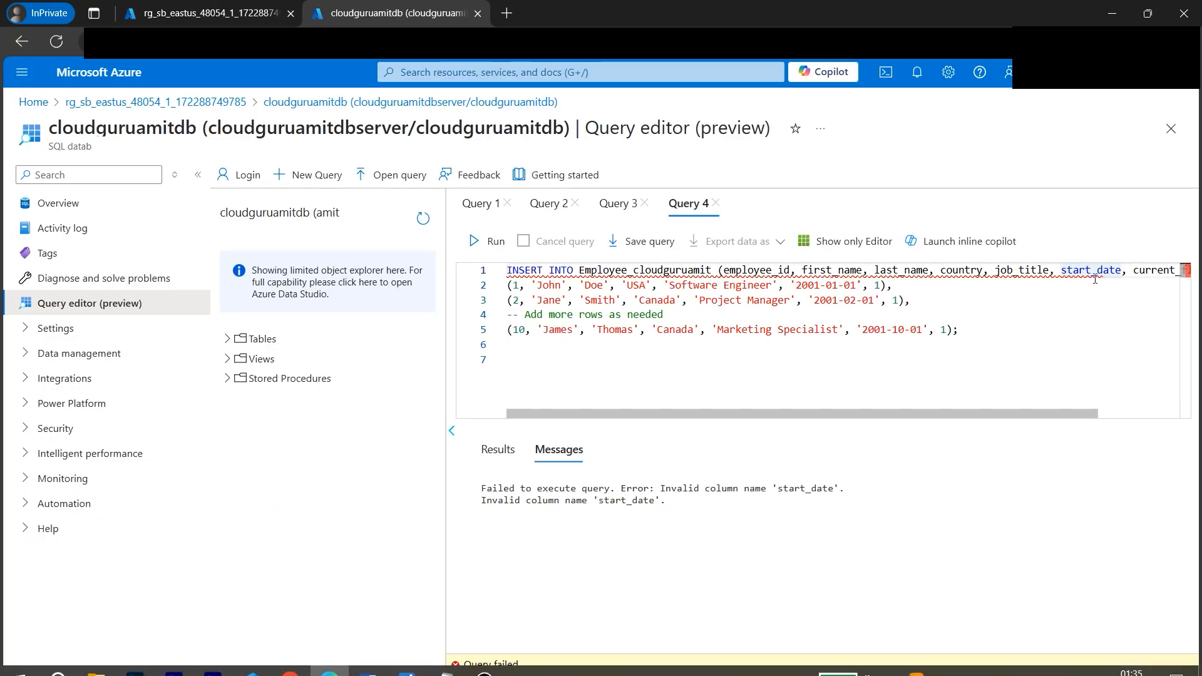
click(1061, 270)
drag(1061, 270, 1098, 271)
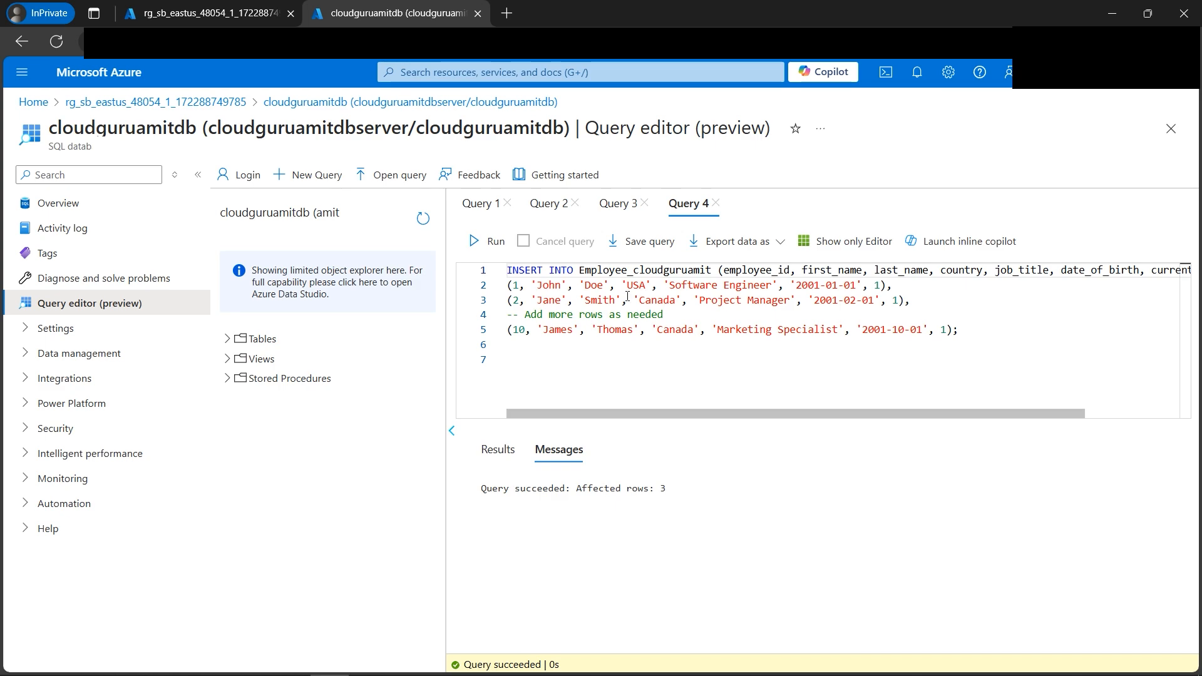
Switch to the SQL Query document in Word and copy both select statements under Validate Data loaded into the tables.
click(368, 671)
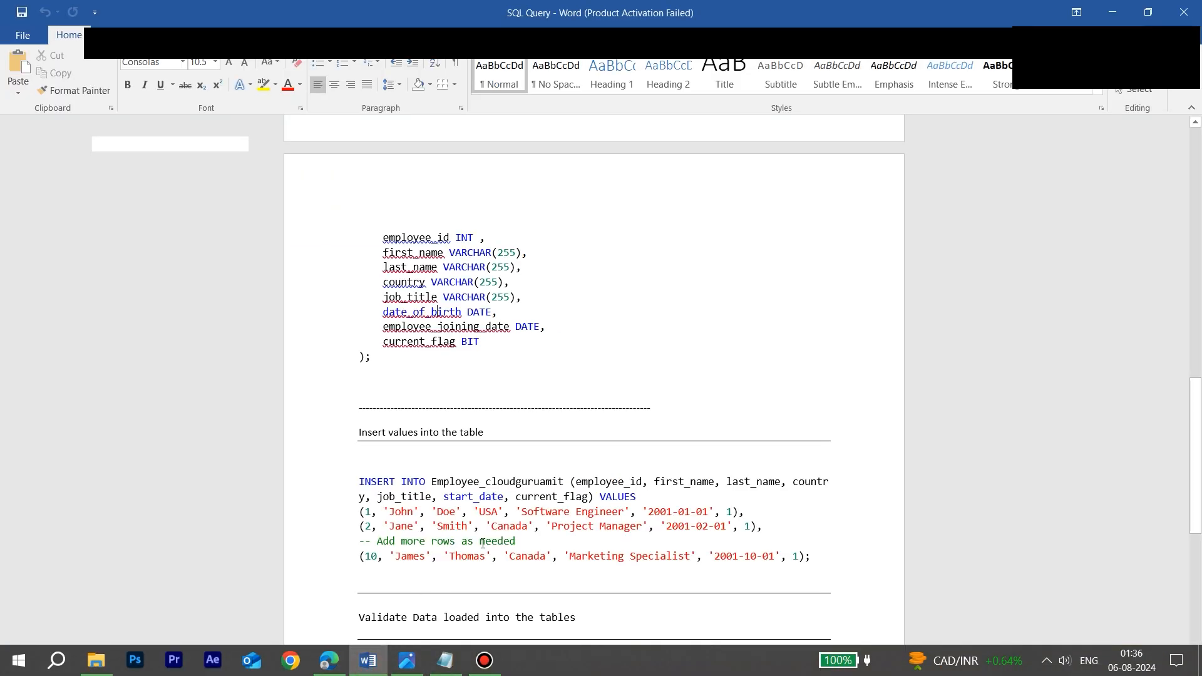
scroll(484, 536, down, 4)
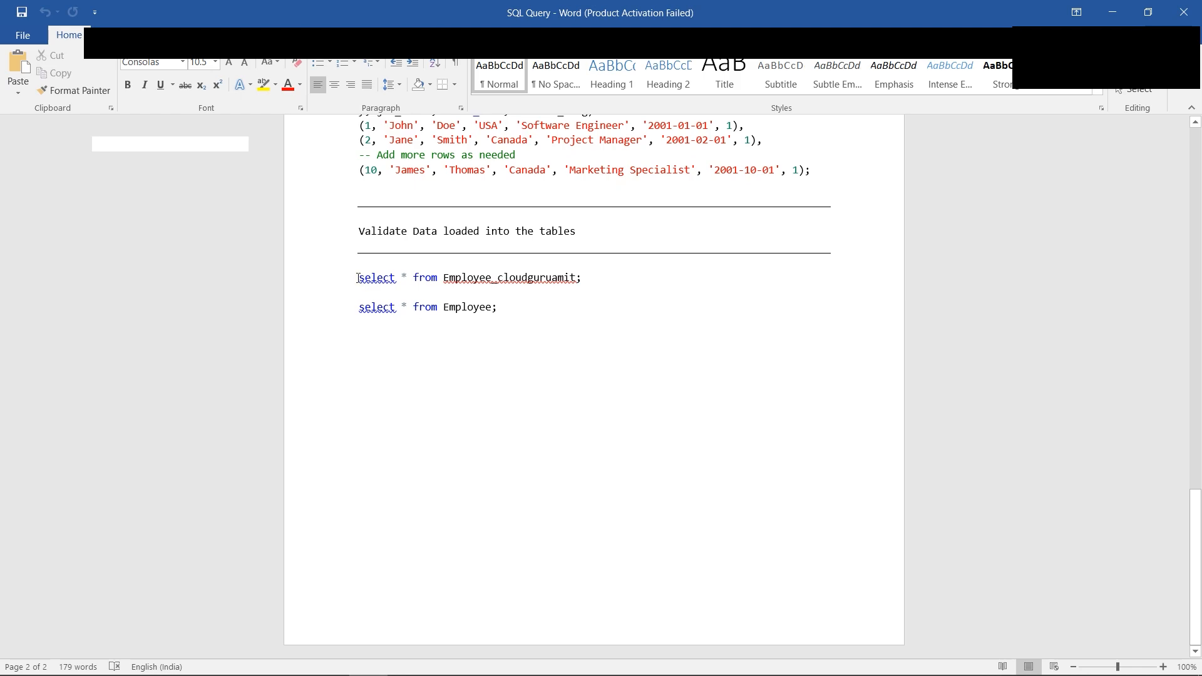
drag(357, 278, 543, 343)
right_click(457, 278)
click(482, 311)
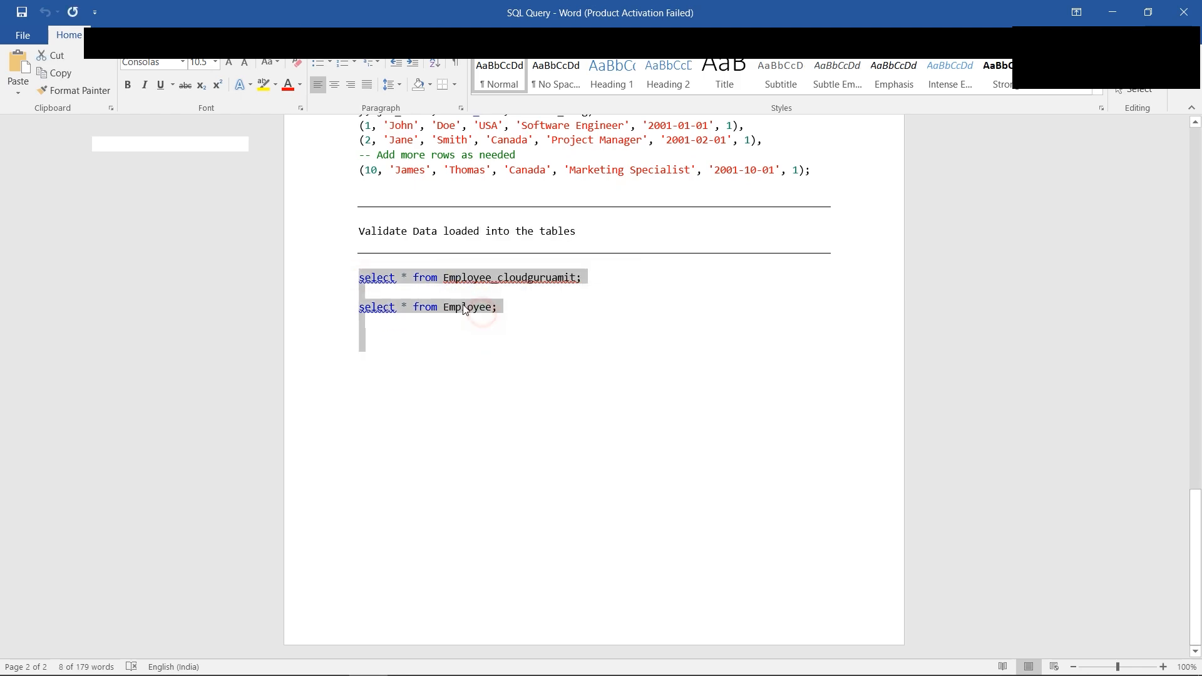
Return to the Azure query editor, paste the select statements into a new query, remove the Employee one, and run "select * from Employee_cloudguruamit;".
click(368, 667)
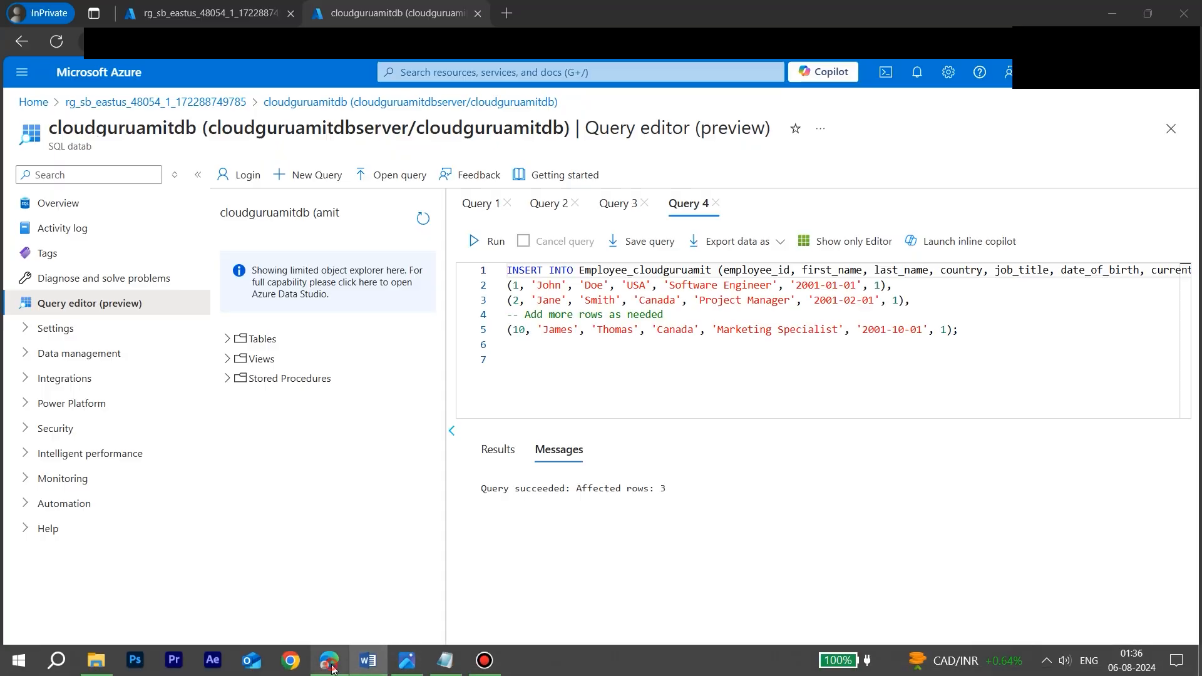
click(316, 181)
click(550, 321)
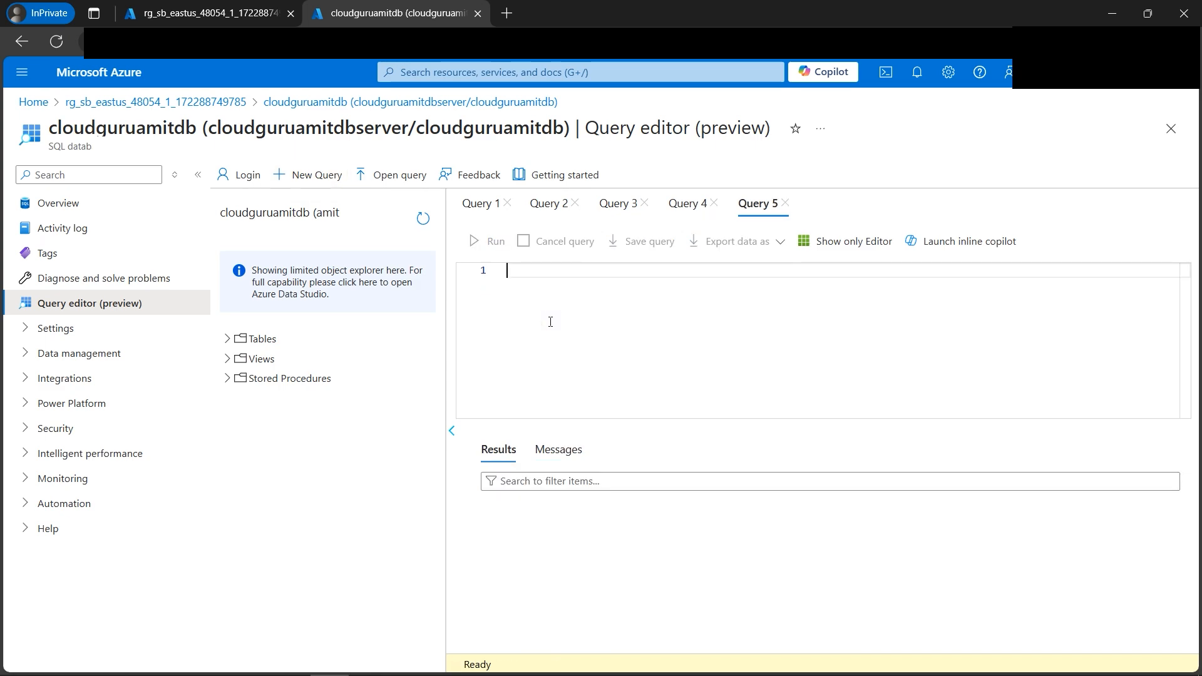
key(ctrl+v)
drag(654, 302, 454, 308)
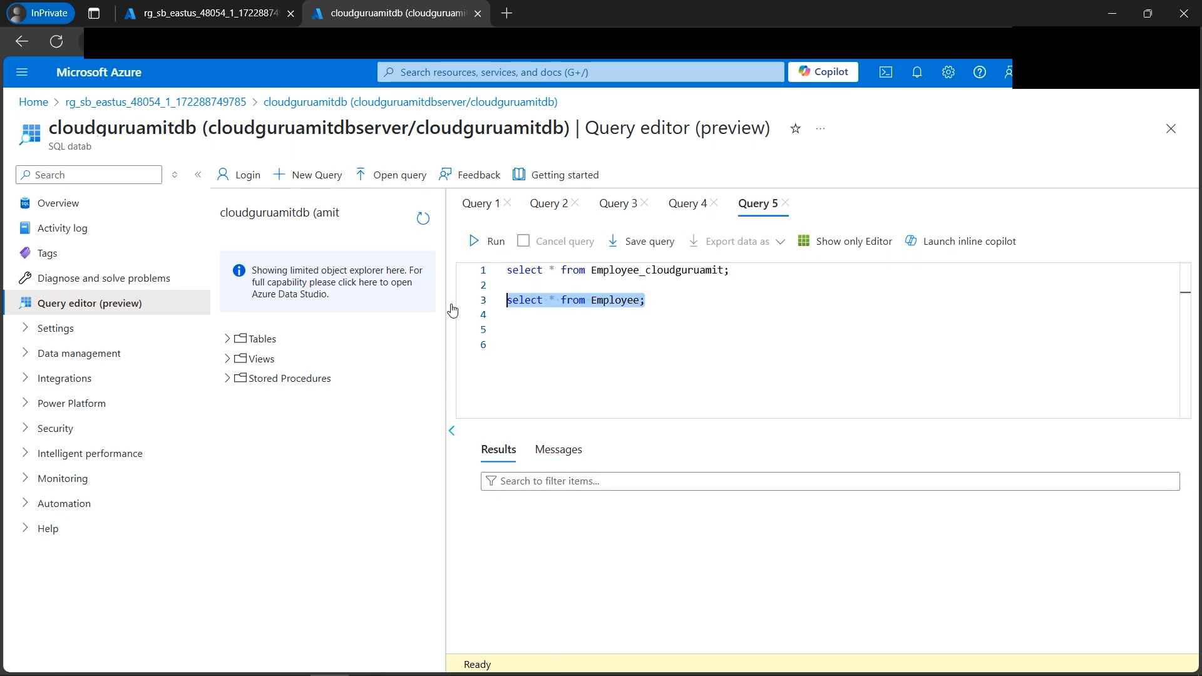
key(Delete)
click(490, 241)
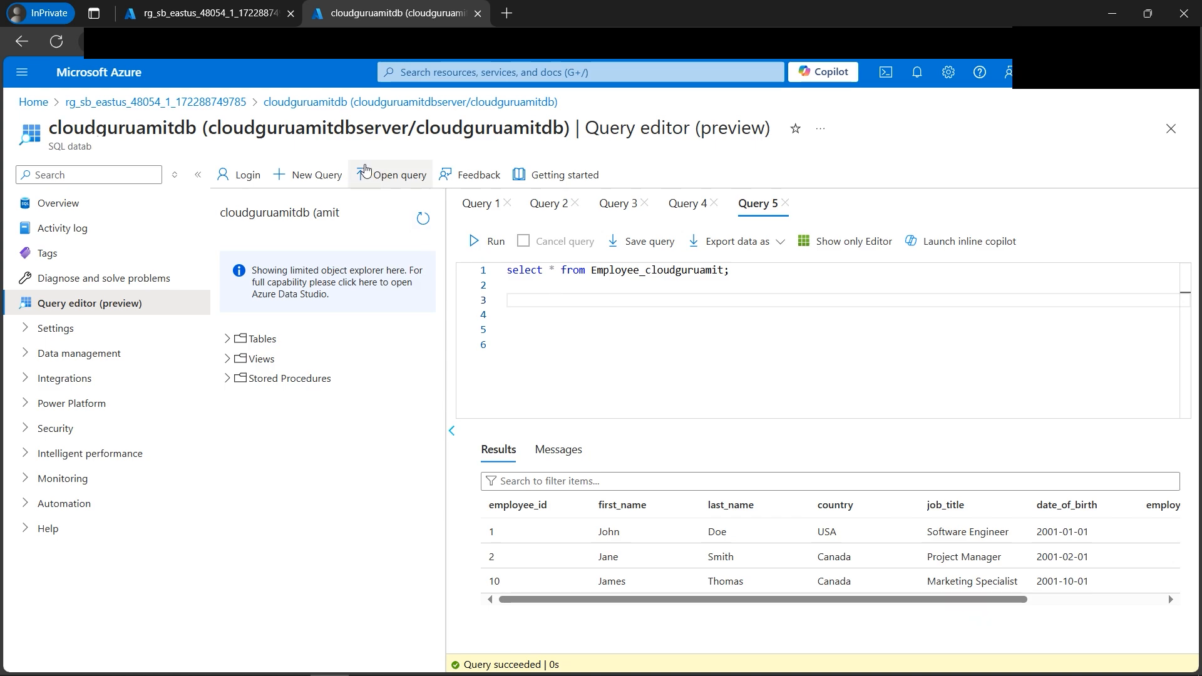
Run "select * from Employee;" in another new query and look through the returned rows.
click(313, 175)
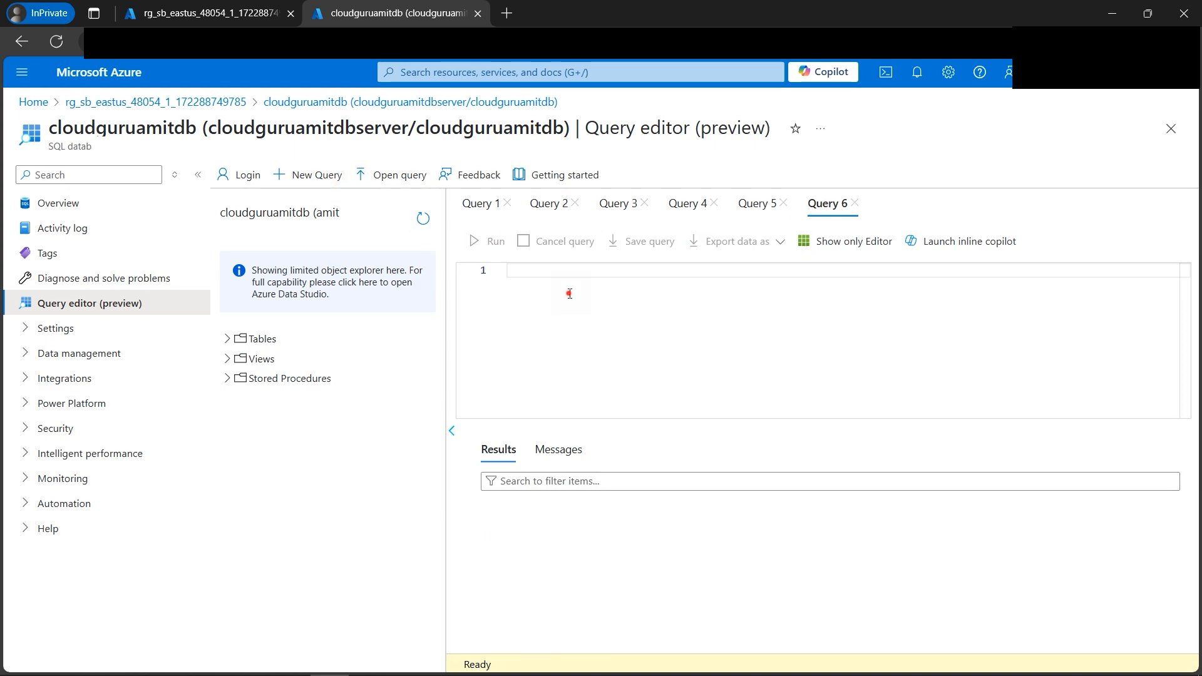
click(569, 294)
key(ctrl+v)
key(Return)
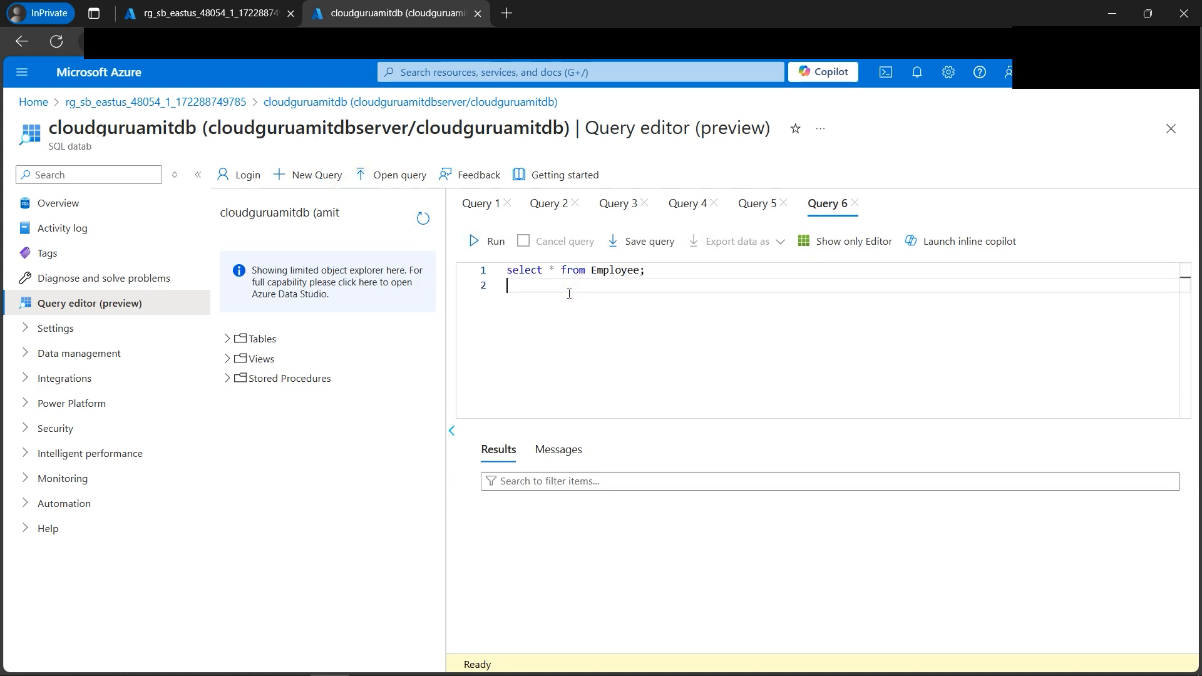
click(491, 241)
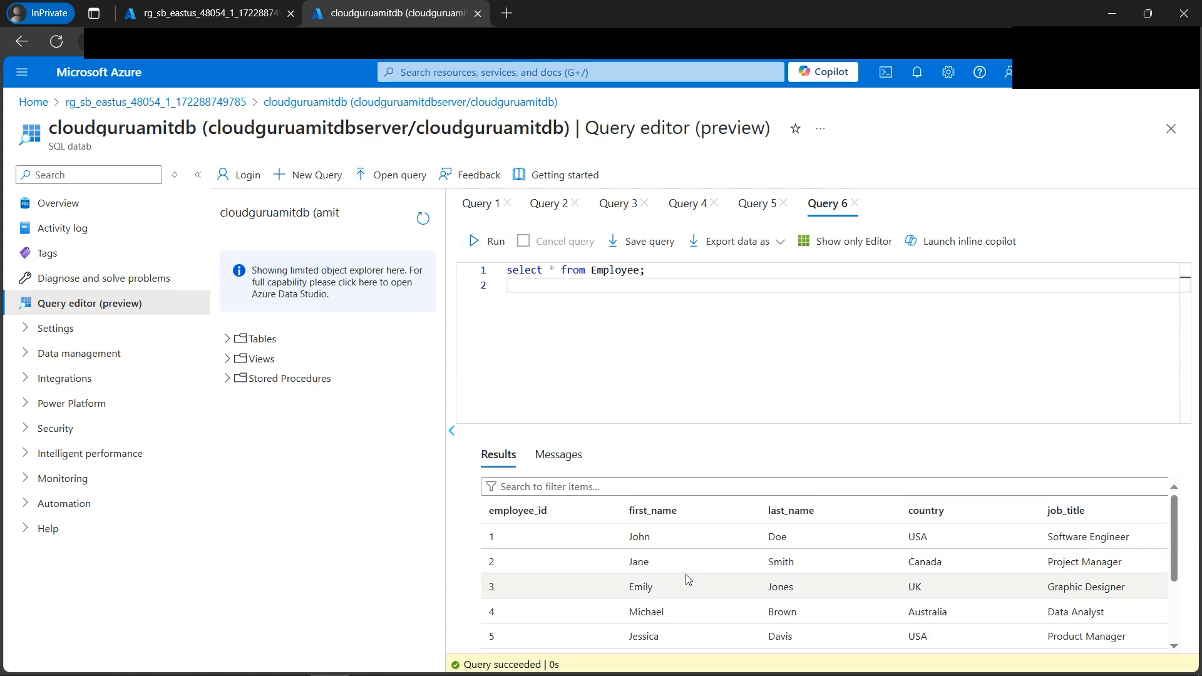
scroll(688, 576, down, 1)
scroll(687, 576, down, 1)
scroll(687, 574, up, 3)
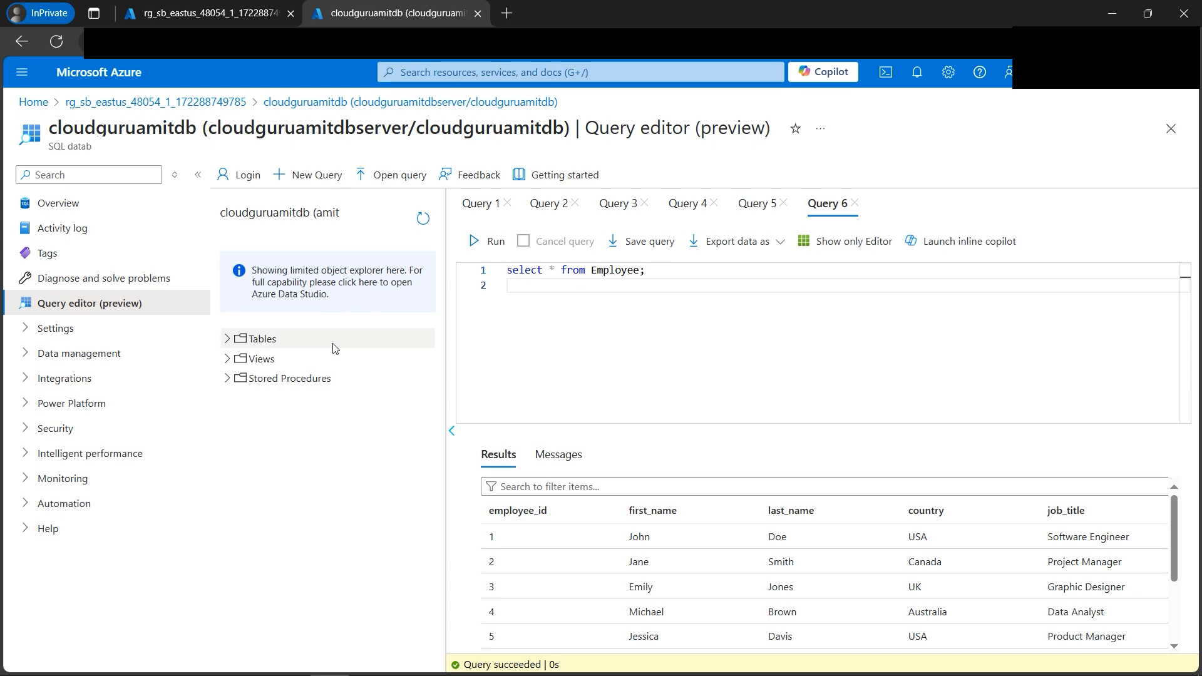
Duplicate the query editor's browser tab, view the Architecture Diagram.png image in the photo viewer, and return to the duplicated Azure page.
right_click(390, 14)
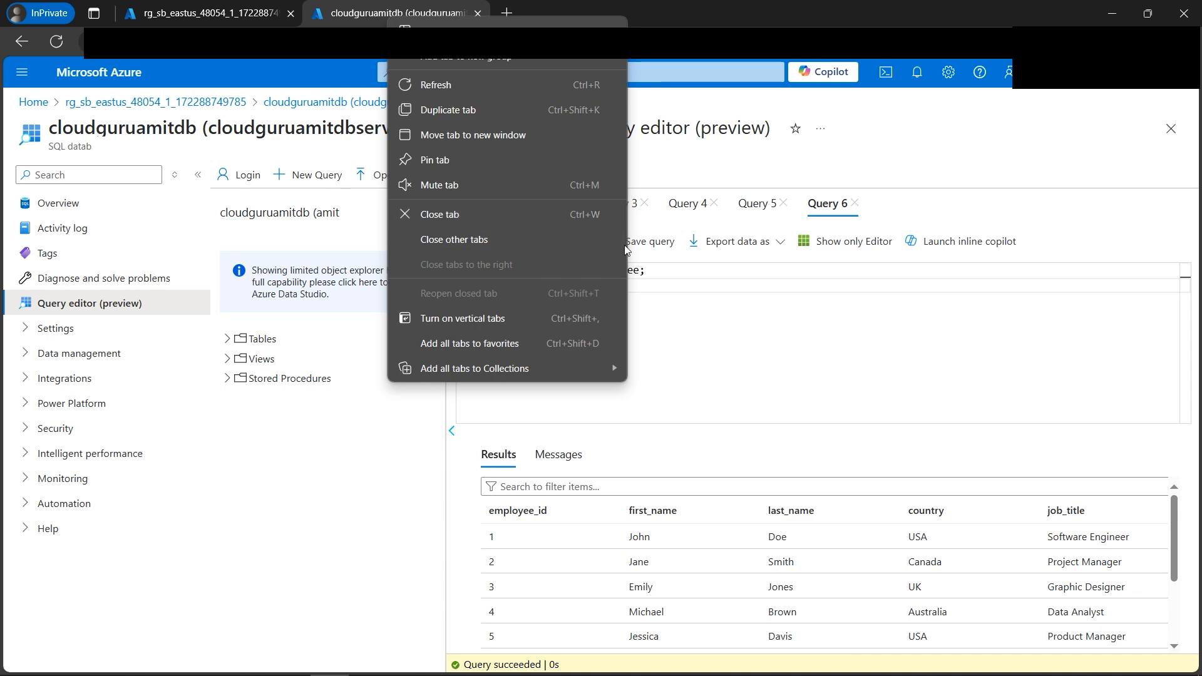
click(498, 113)
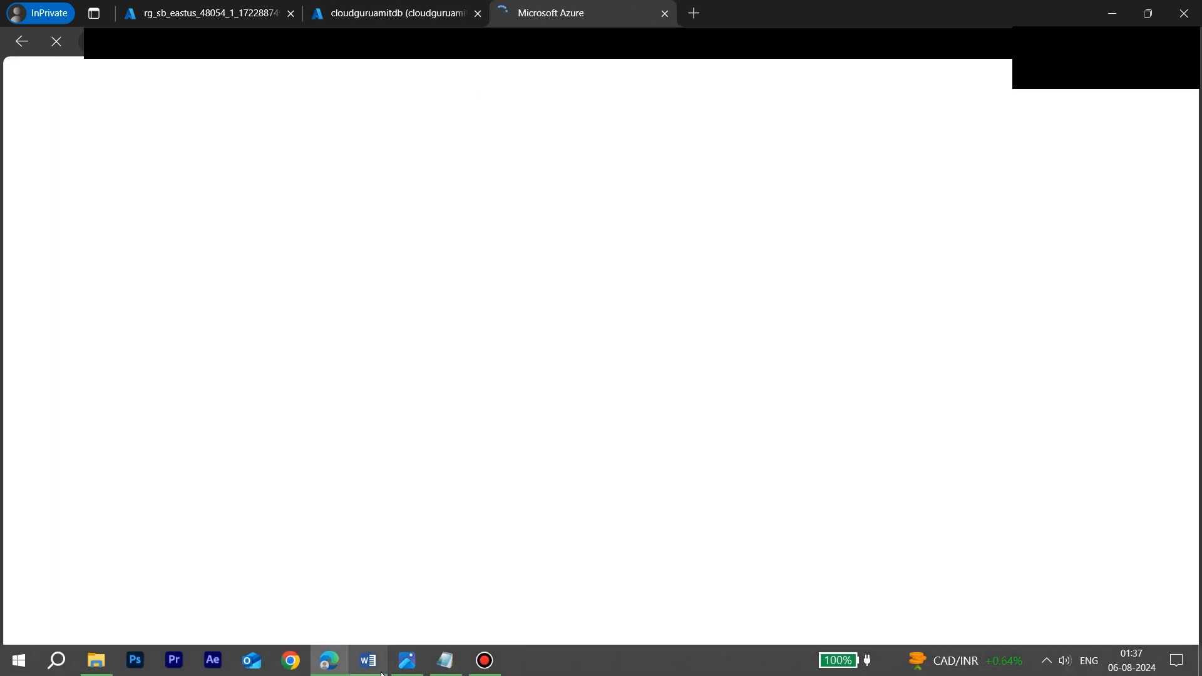
click(416, 673)
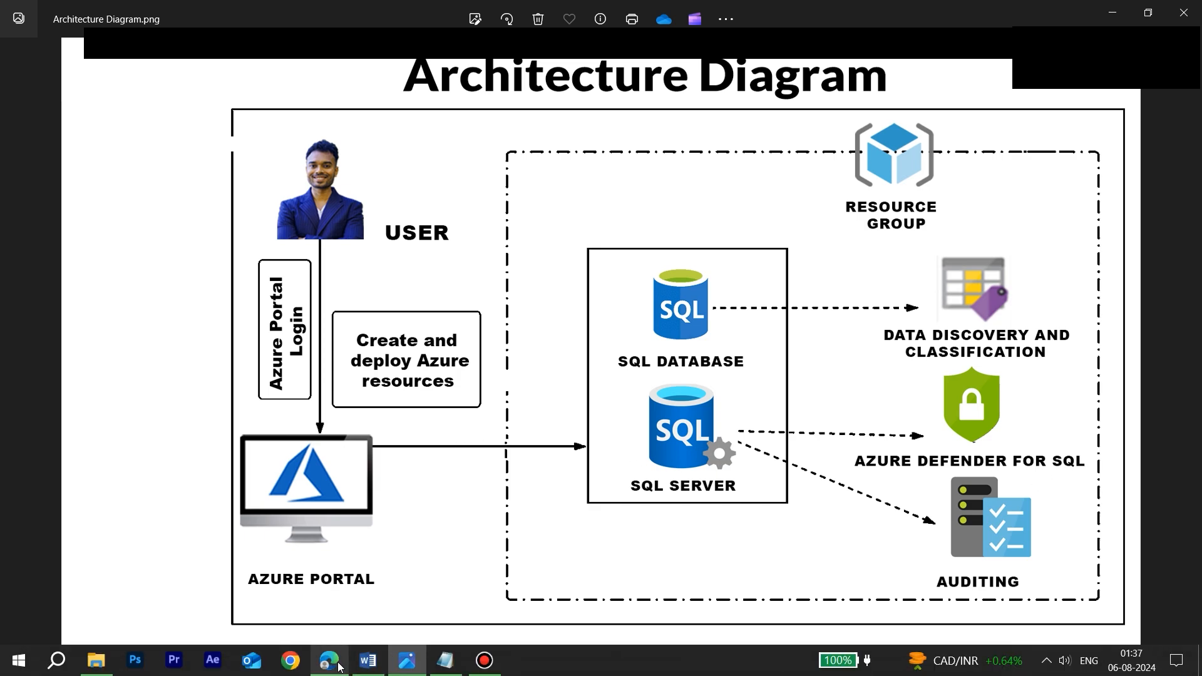
click(341, 665)
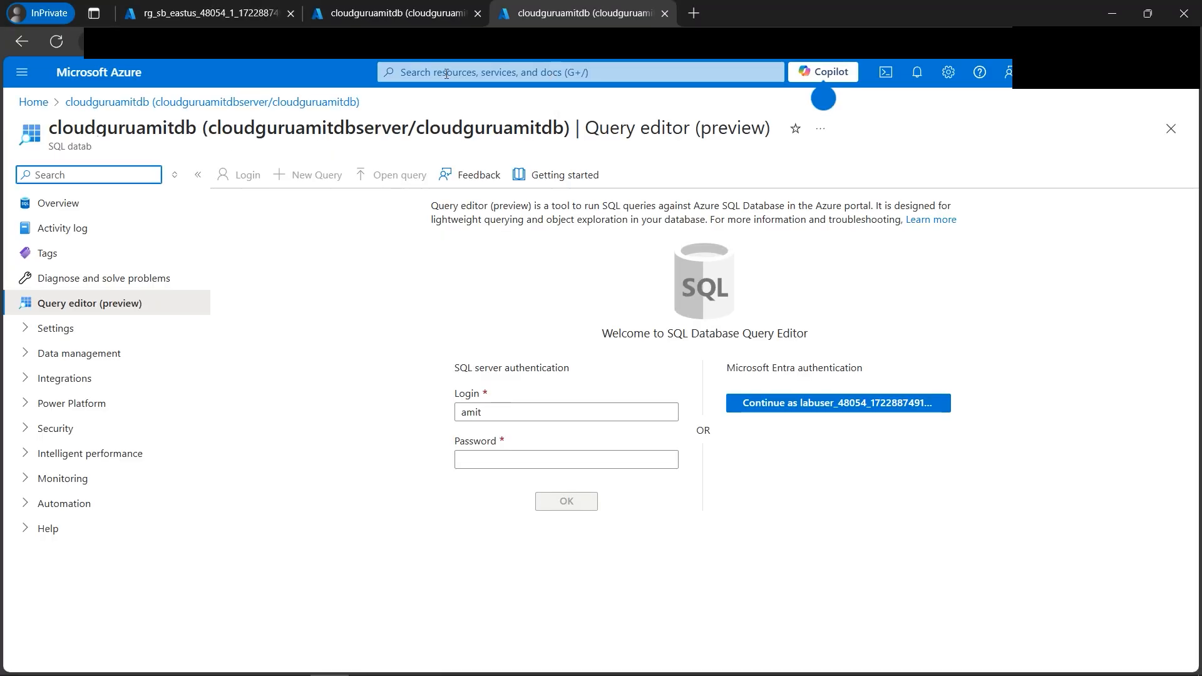
Open the cloudguruamitdb database's Microsoft Defender for Cloud security page and enable Microsoft Defender for SQL.
click(27, 429)
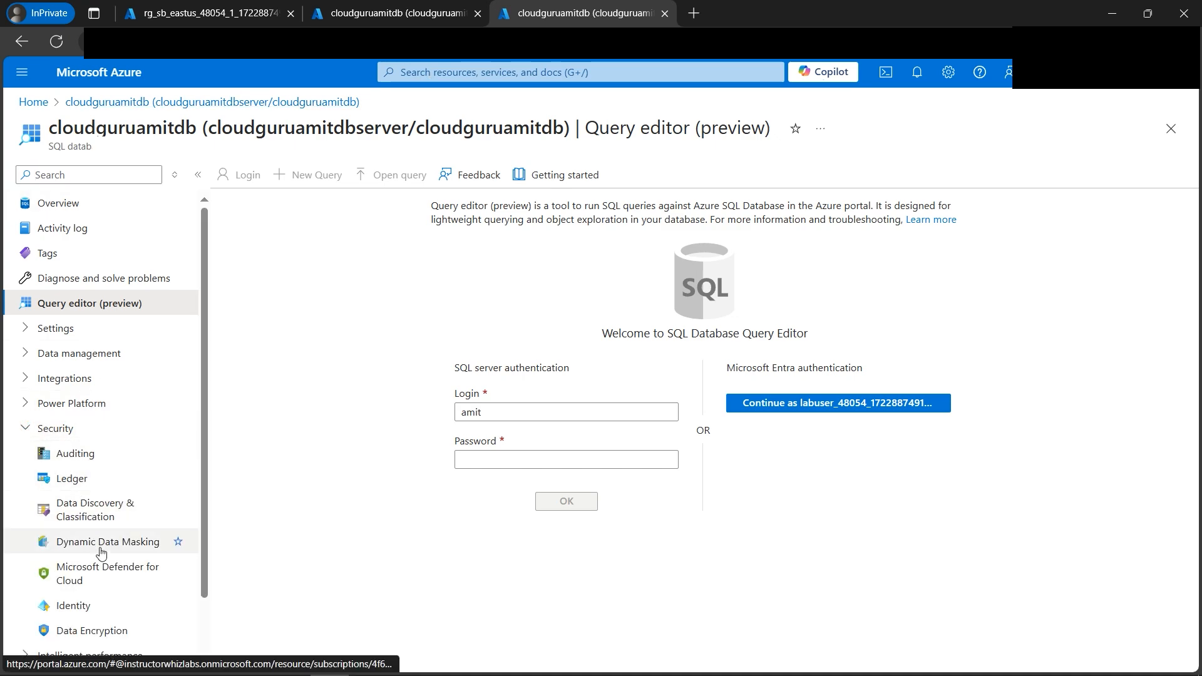
click(99, 571)
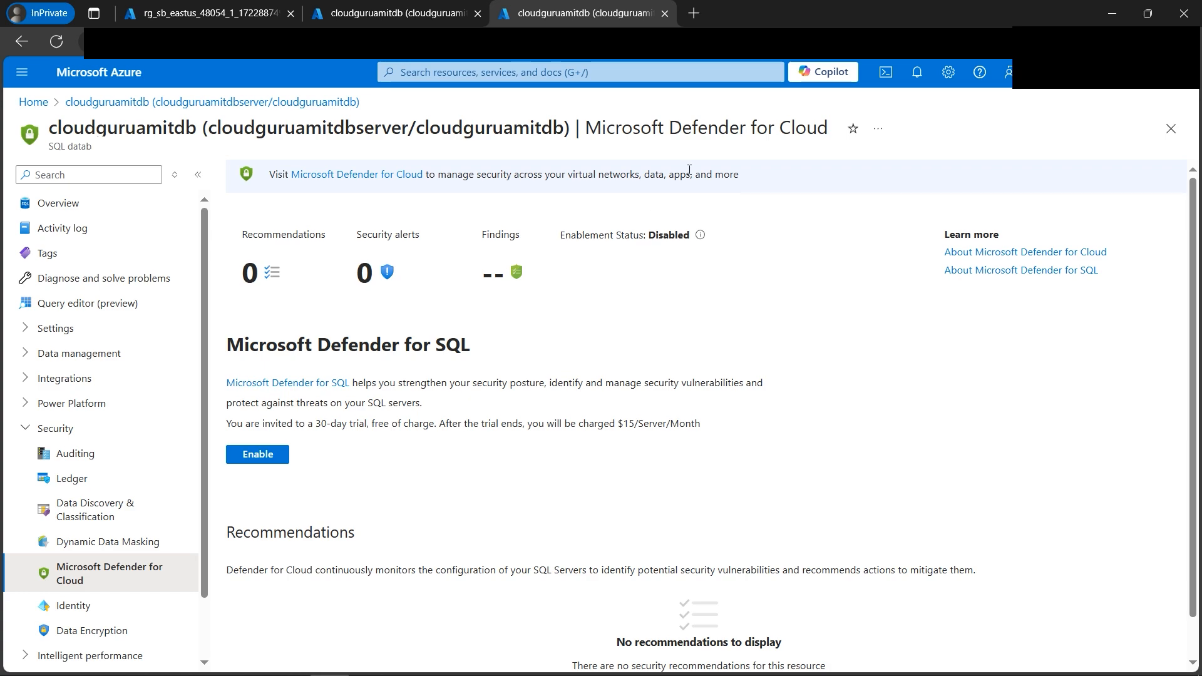
click(262, 460)
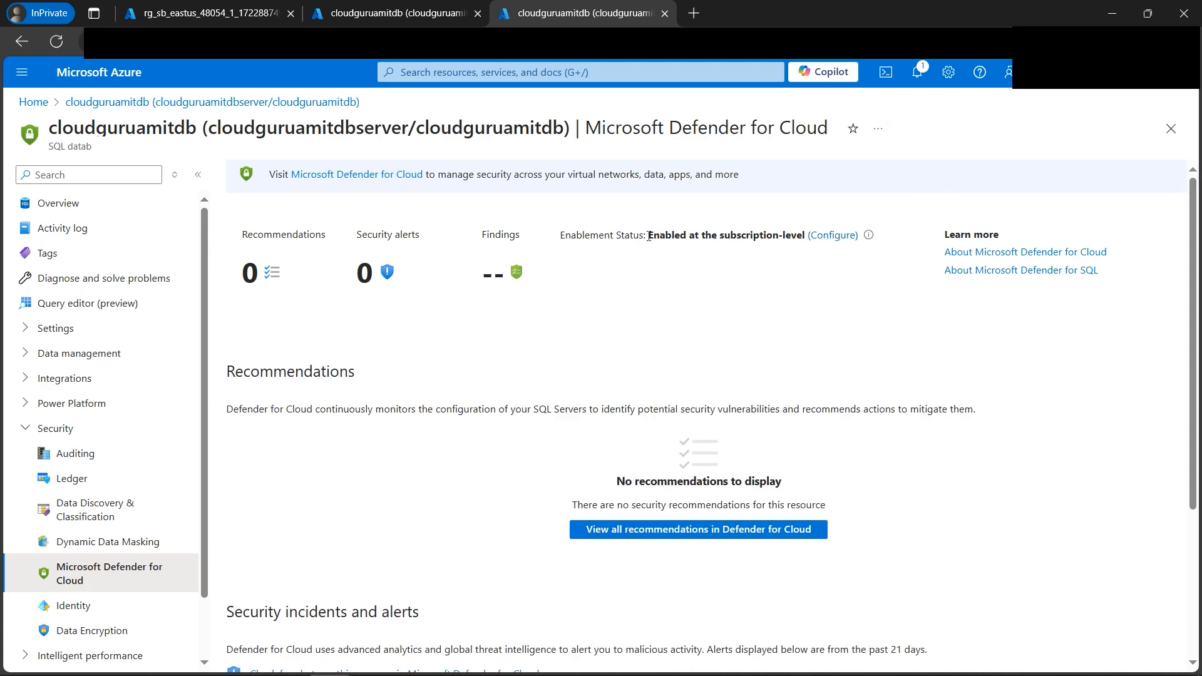
Open the Microsoft Defender for SQL server settings, review the enablement and monthly cost details, and go back to the Defender for Cloud page.
drag(652, 236, 809, 241)
click(835, 236)
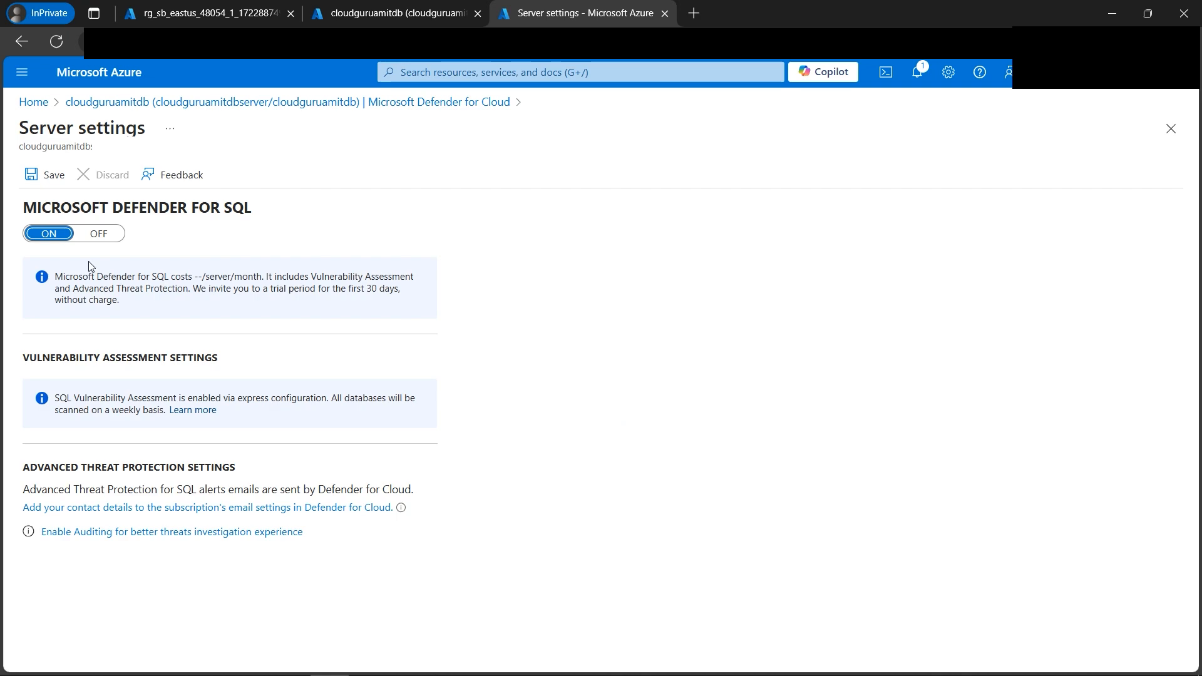
drag(57, 274, 195, 304)
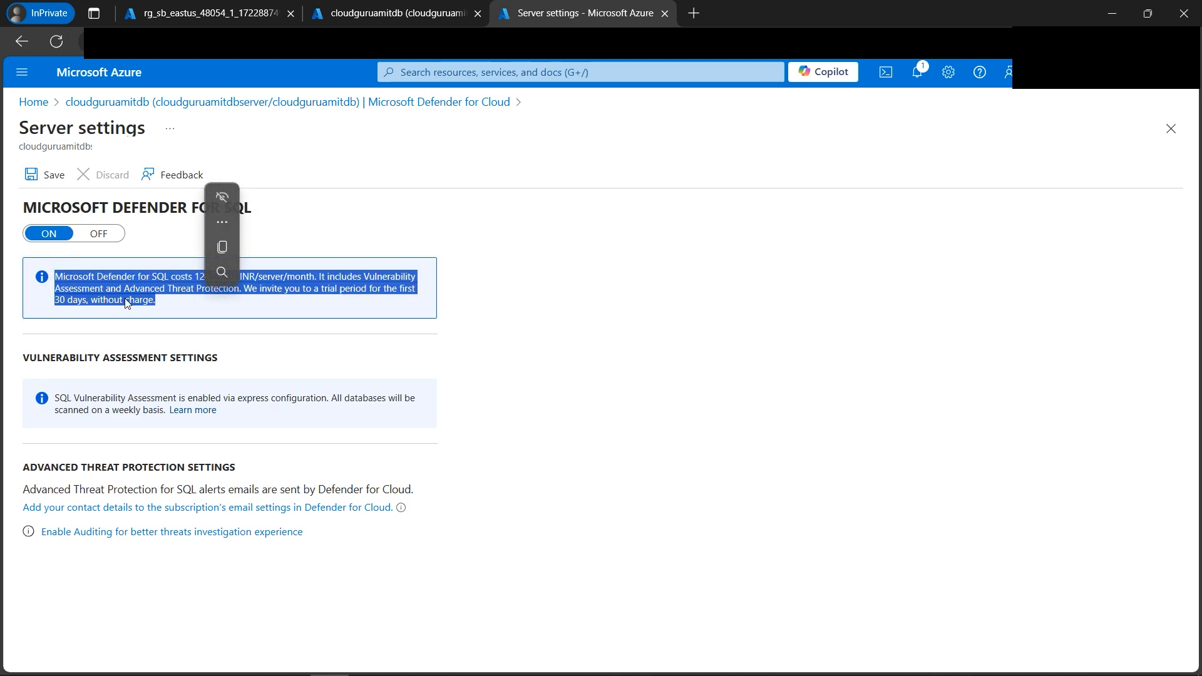
key(ctrl+2)
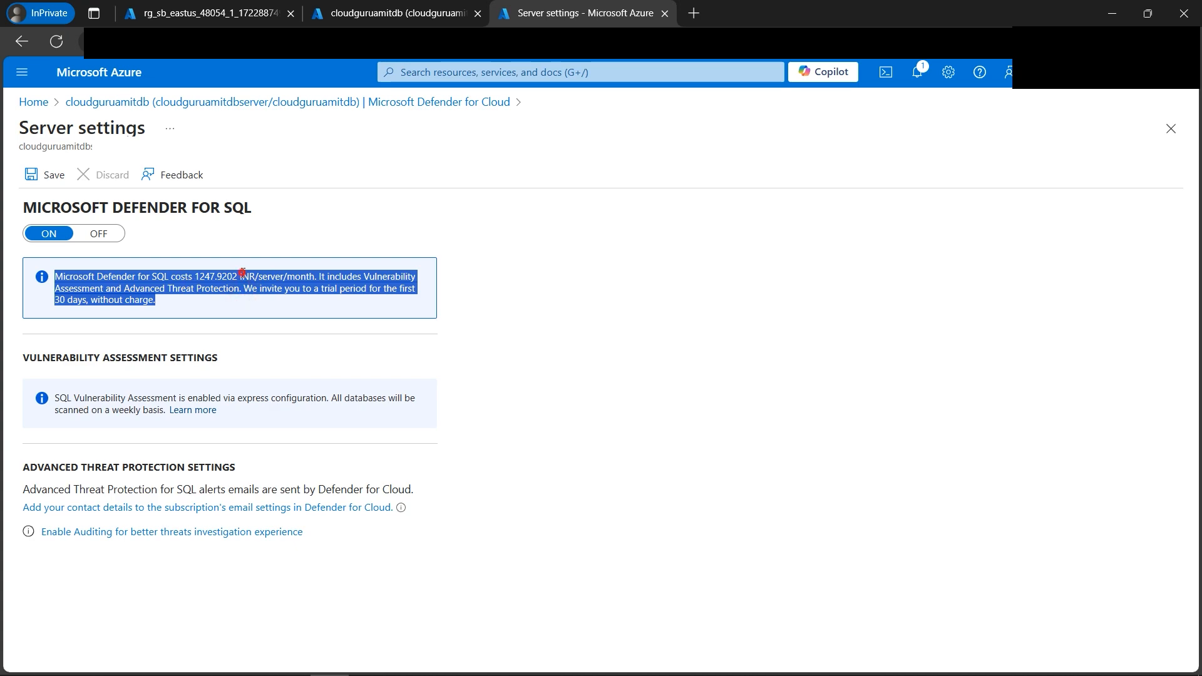
click(211, 274)
drag(195, 274, 316, 280)
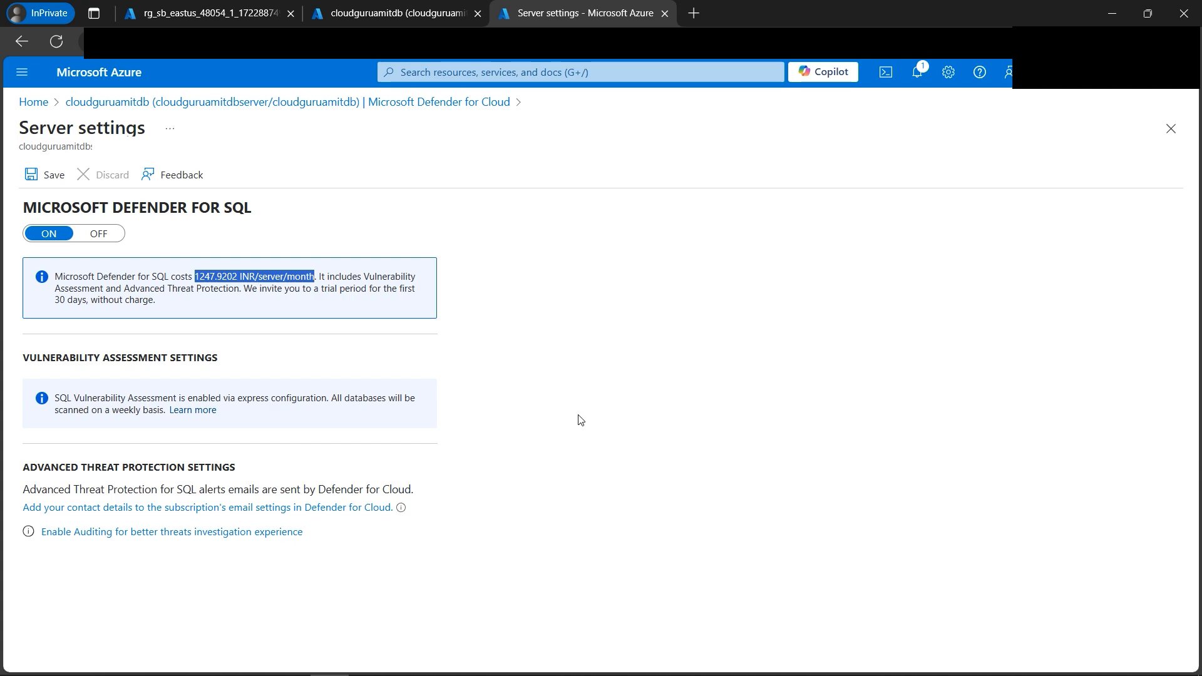
click(22, 54)
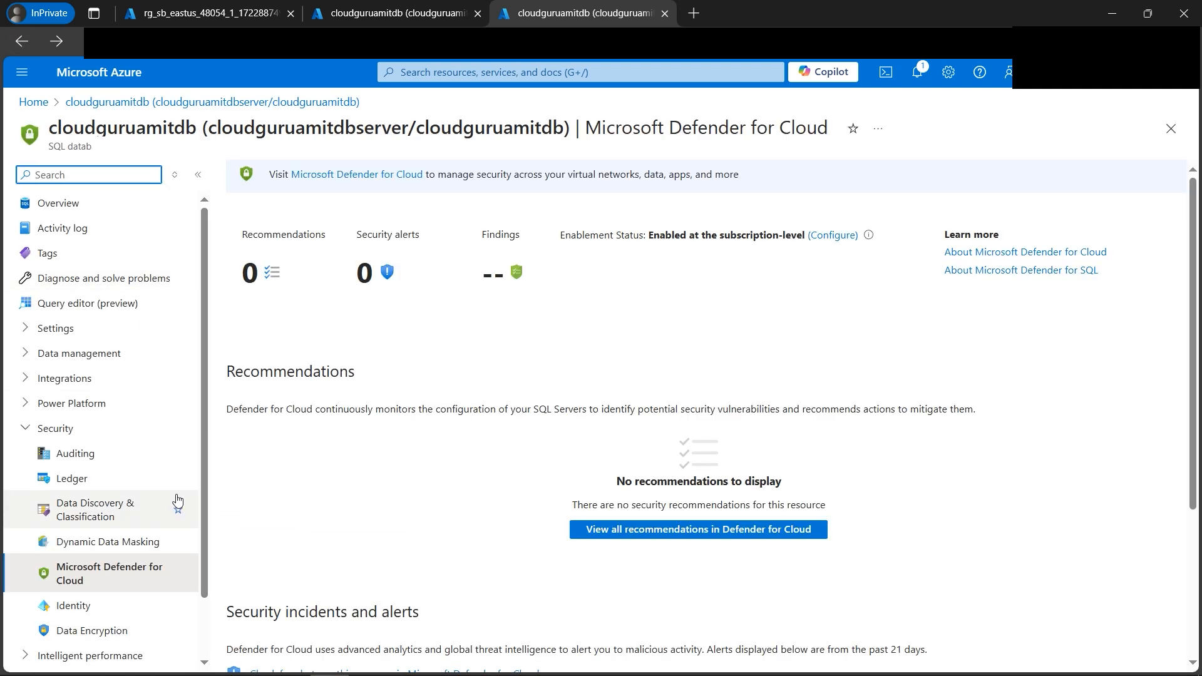
Open Data Discovery & Classification, examine the date_of_birth and first_name columns in the Employee_cloudguruamit query results, and return to the classification overview.
click(119, 515)
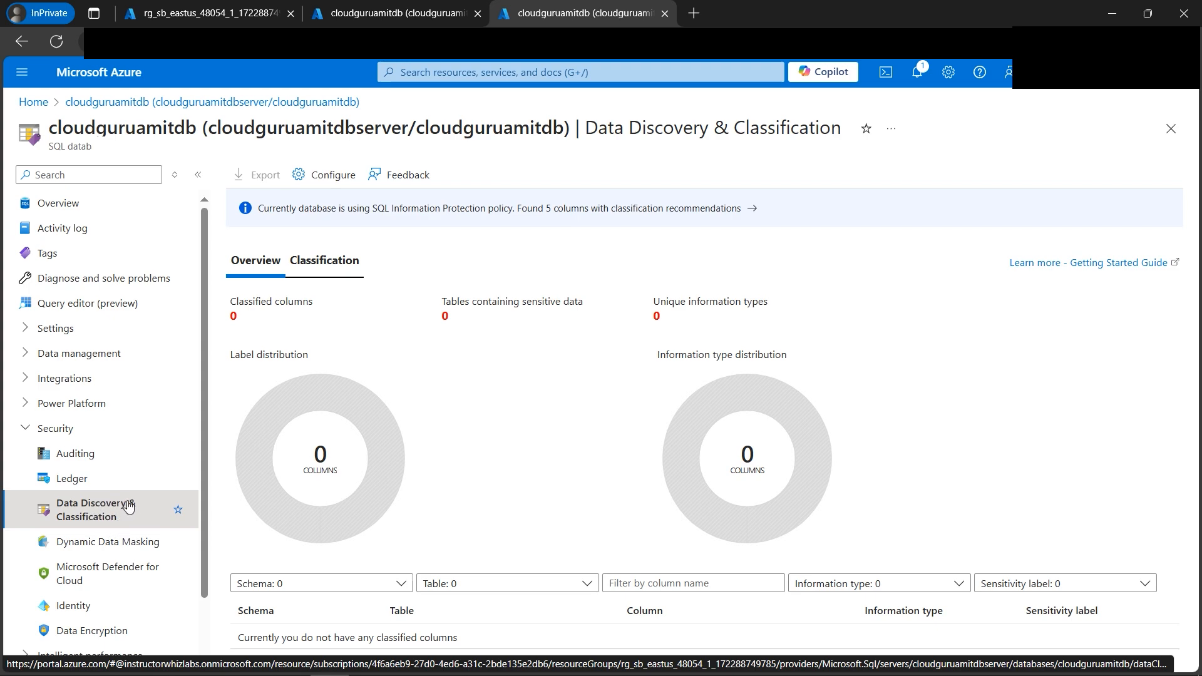
key(ctrl+shift+Tab)
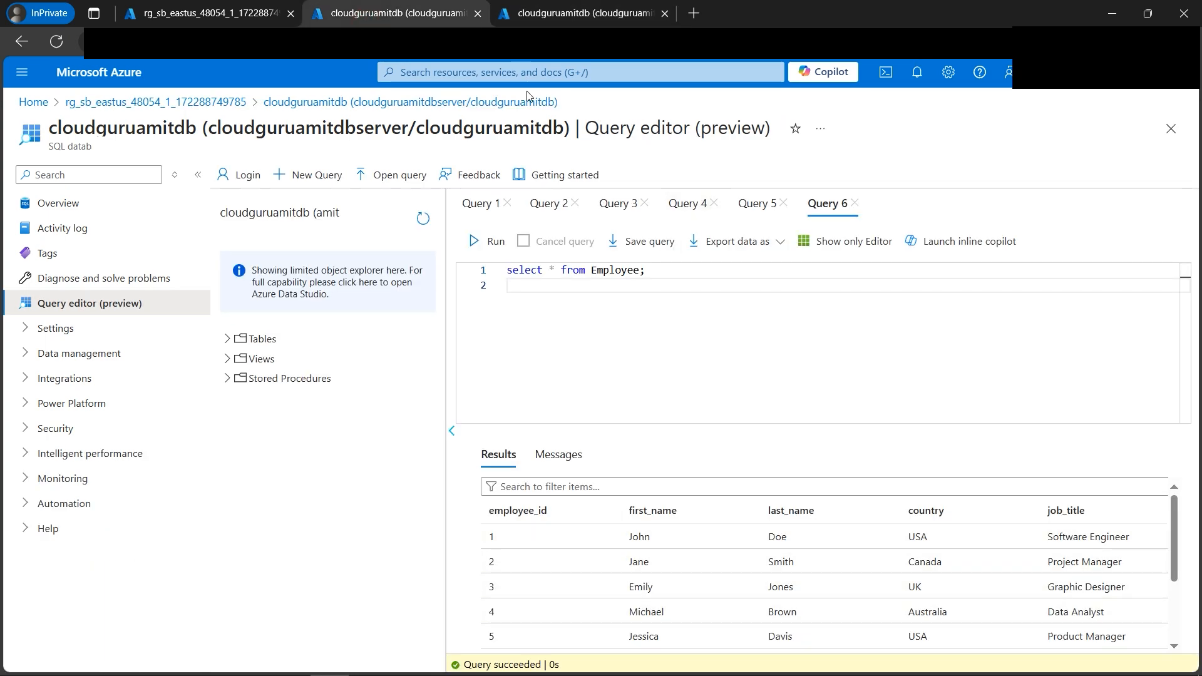
click(758, 204)
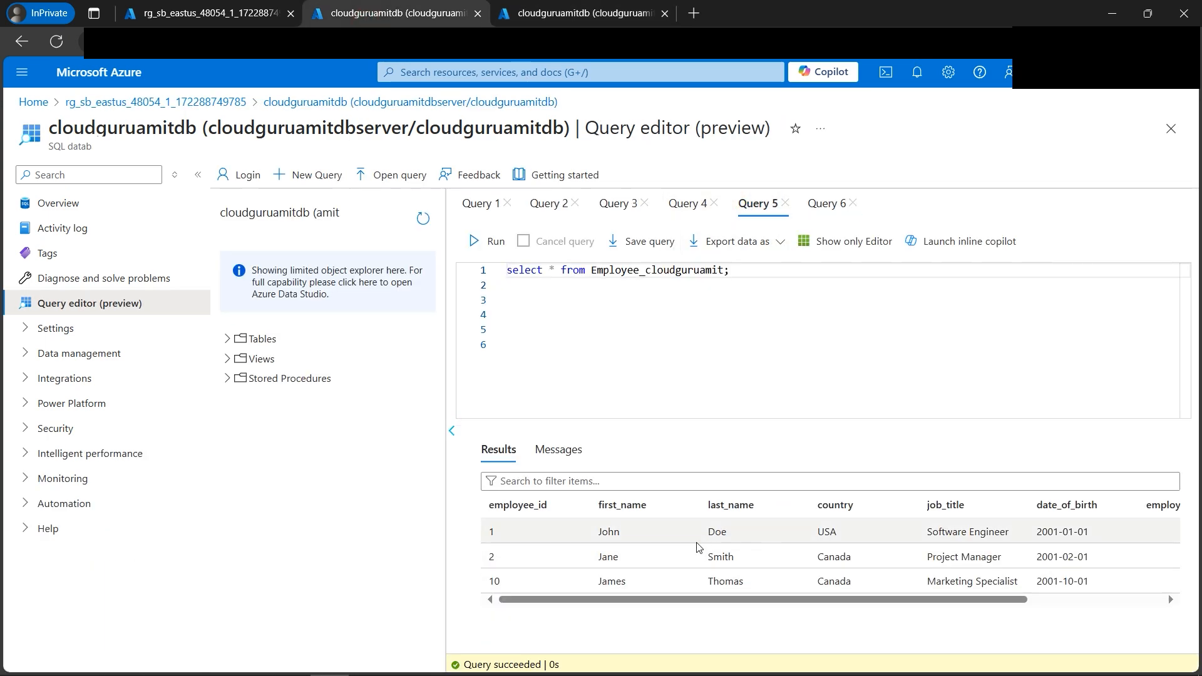
drag(1035, 505, 1080, 529)
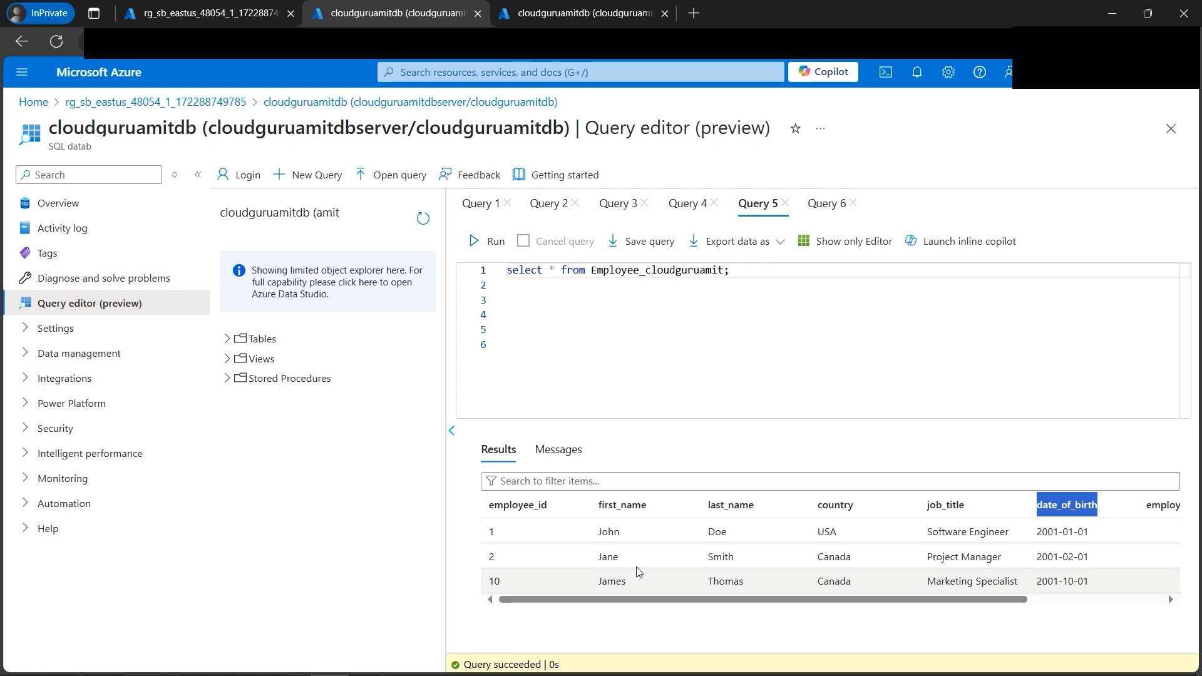
double_click(608, 532)
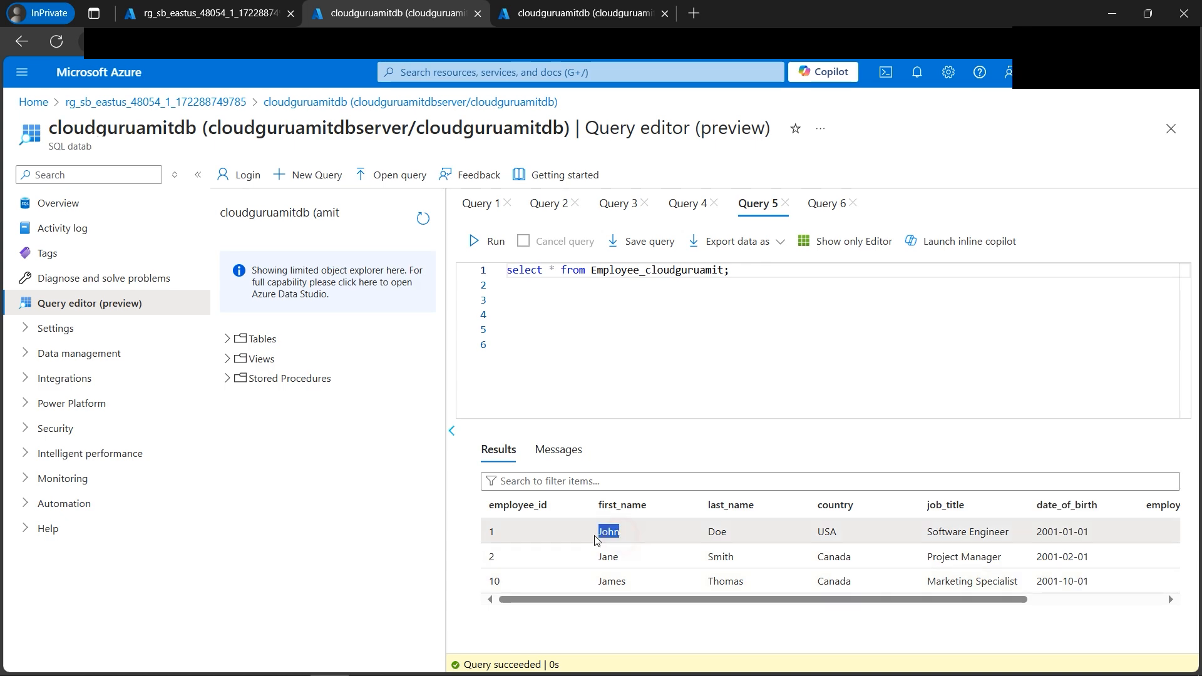
click(551, 24)
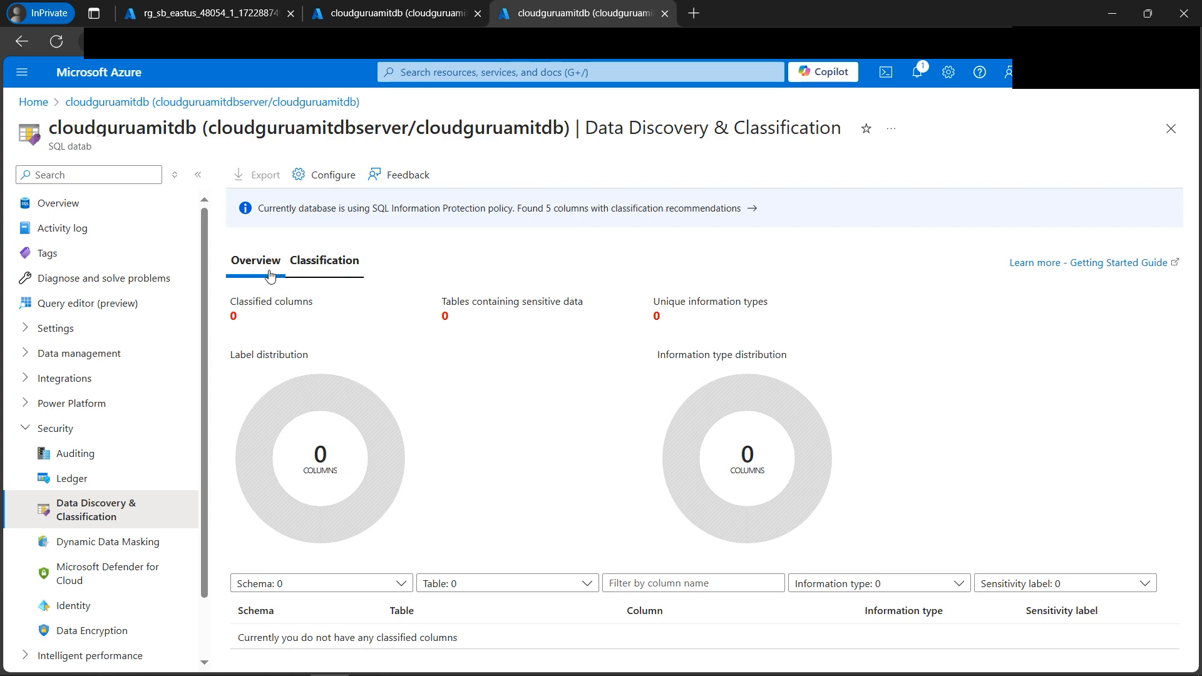
Start a new data classification for the first_name (varchar) column of the Employee table in the dbo schema.
click(333, 275)
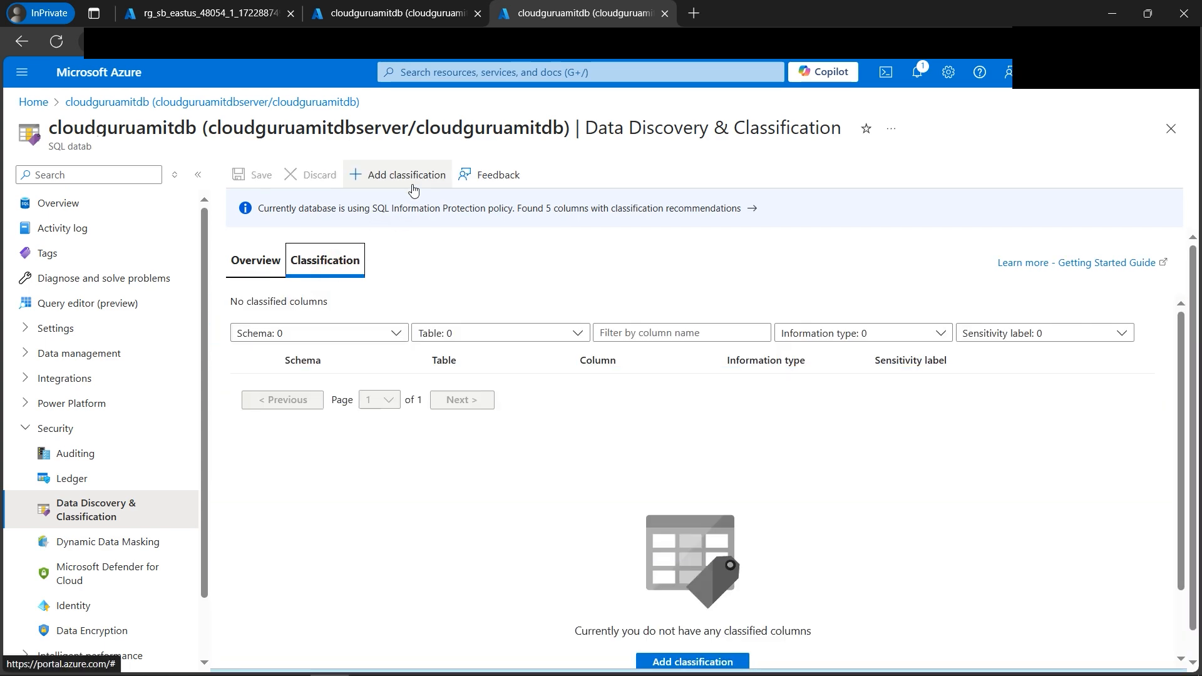
click(389, 182)
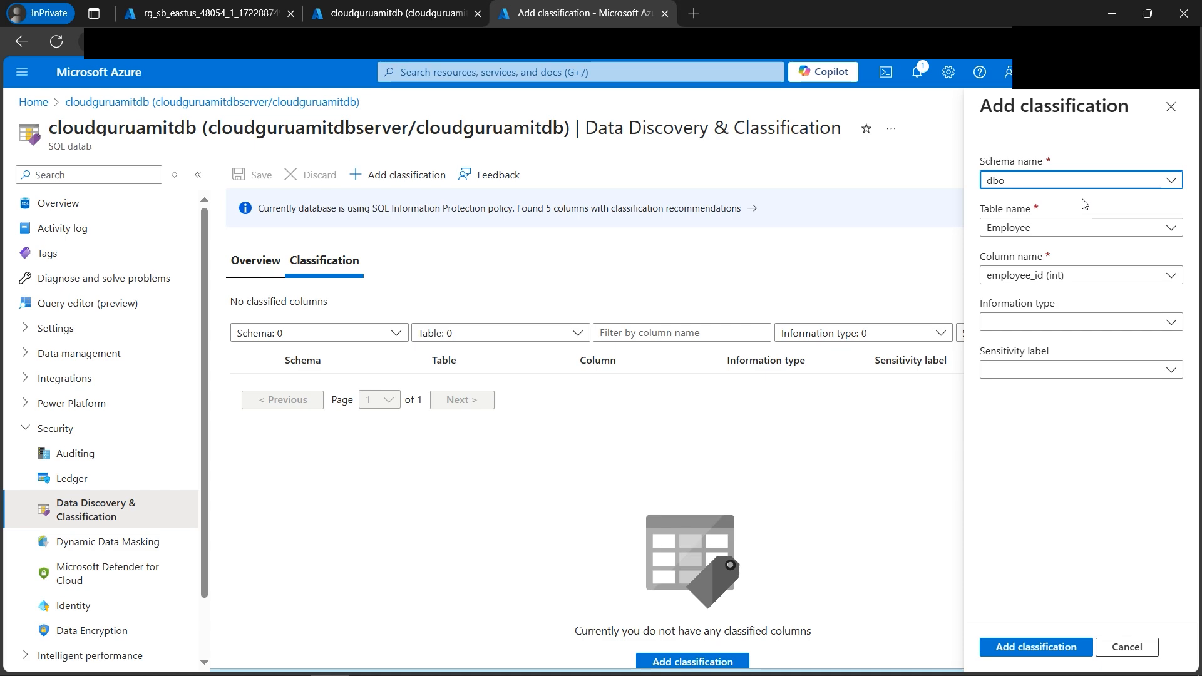
click(1106, 181)
click(1110, 180)
click(1106, 228)
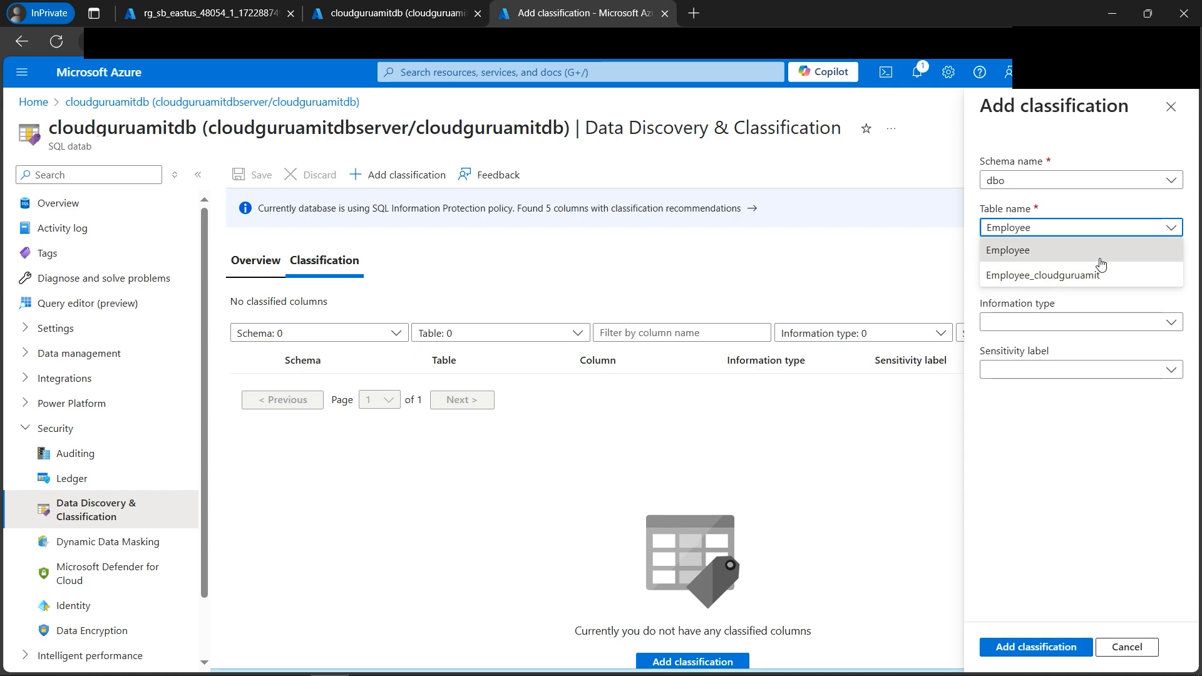
click(1100, 256)
click(1131, 285)
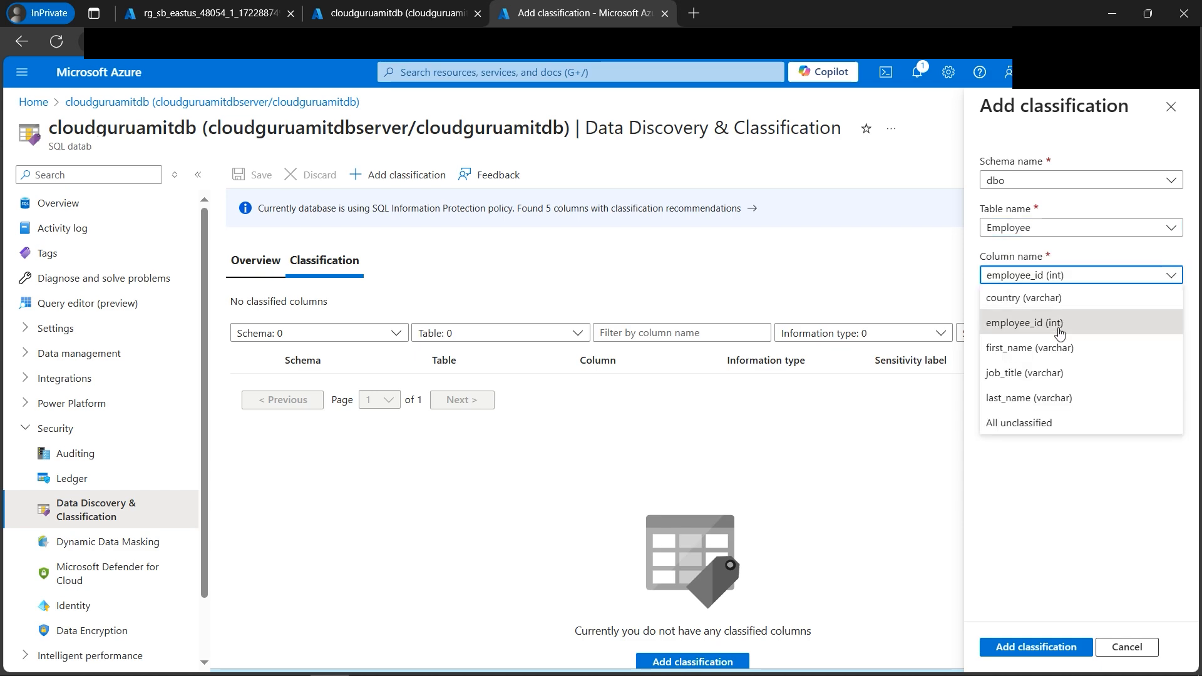
click(1074, 358)
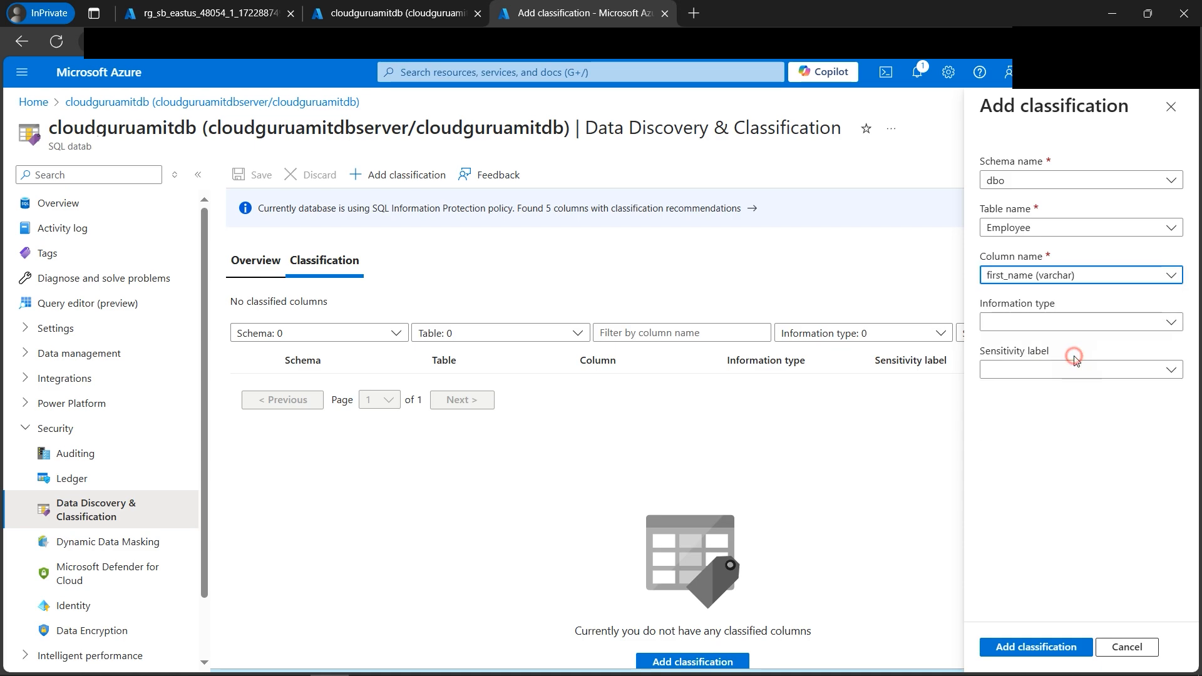
Assign information type Name and sensitivity label Confidential - GDPR to the first_name column and add the classification.
click(1075, 321)
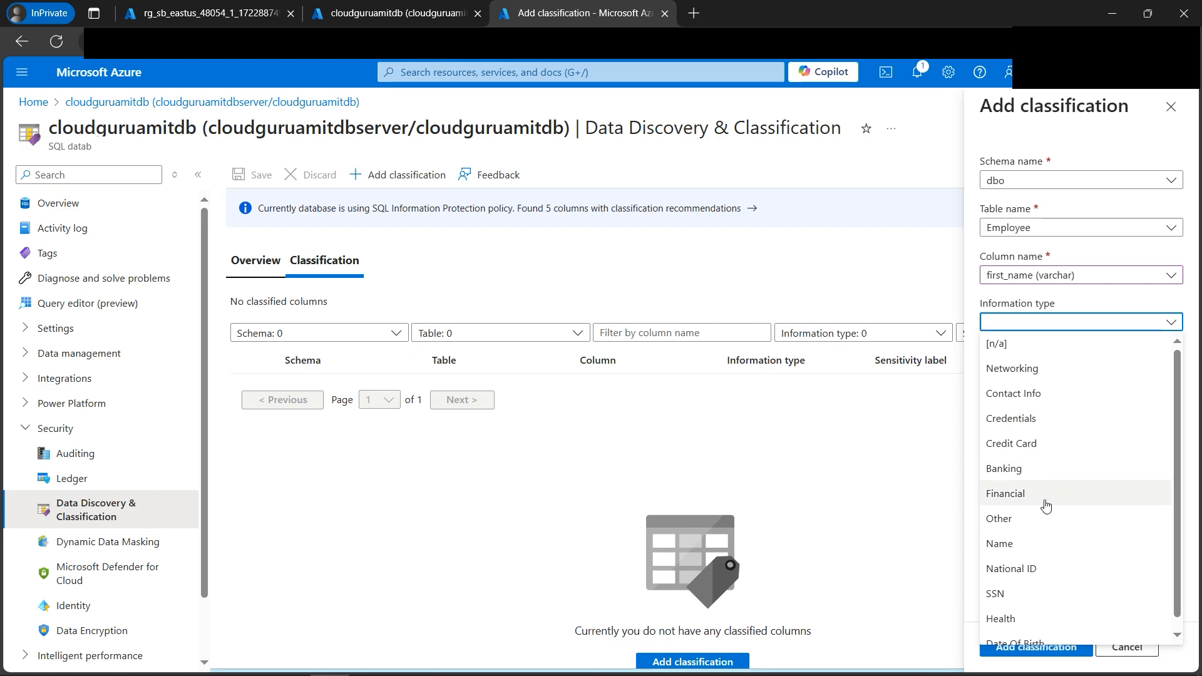
scroll(1042, 499, down, 1)
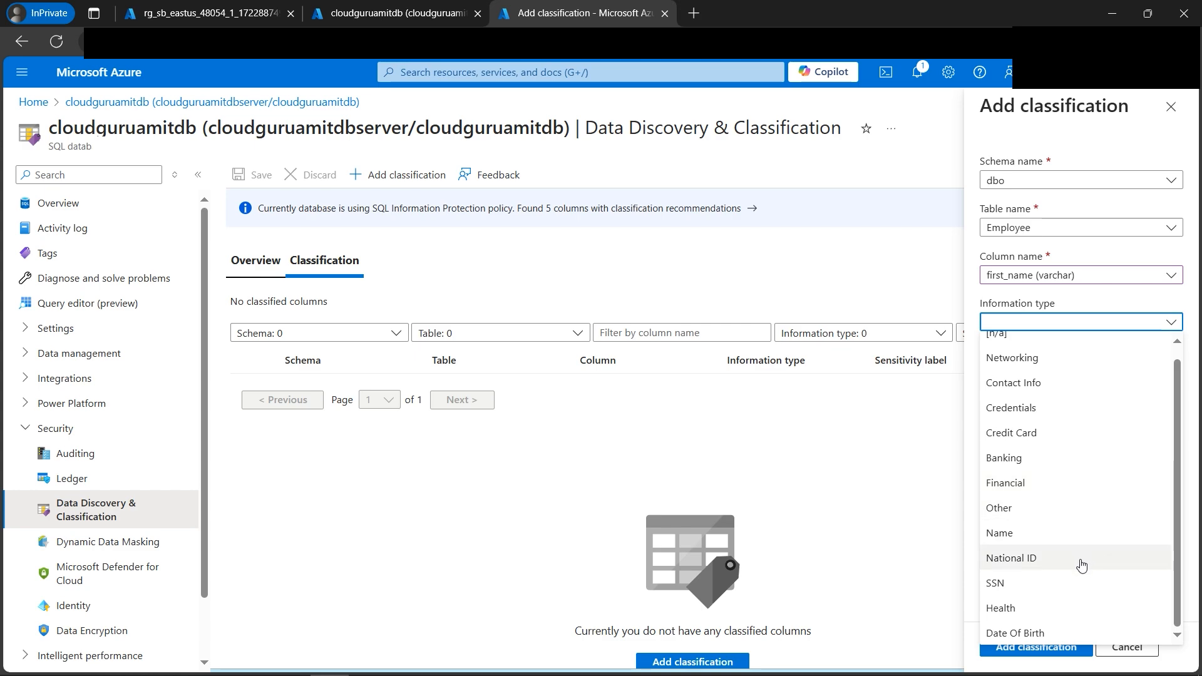
click(1007, 542)
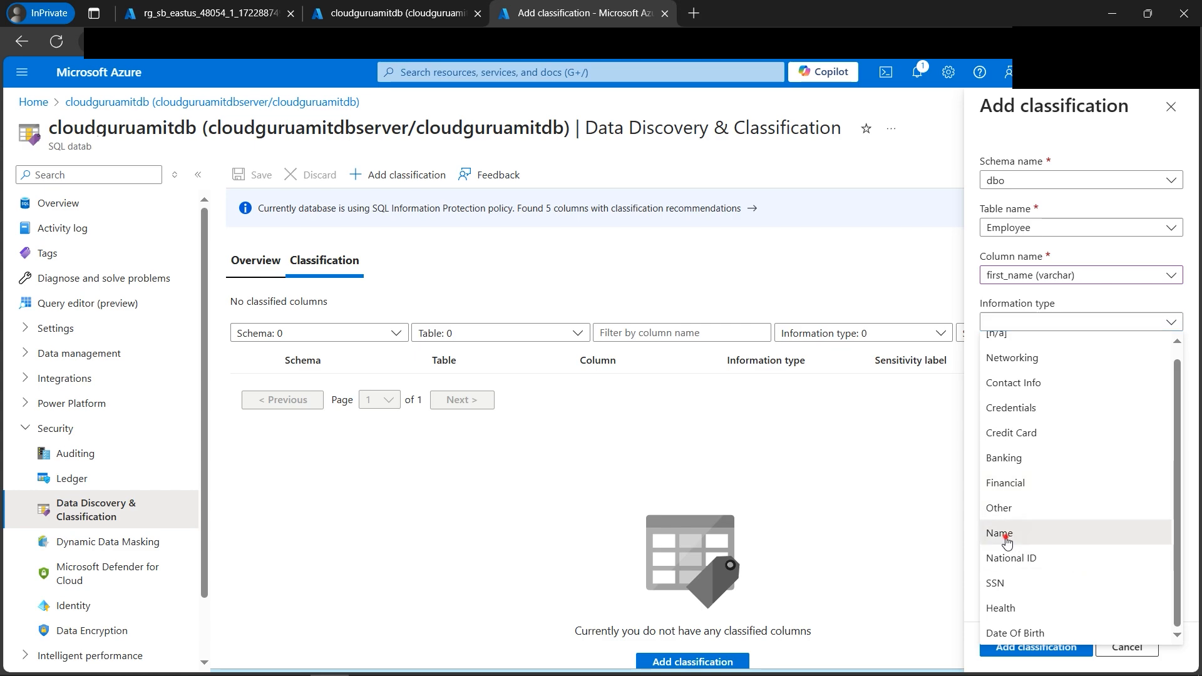
click(1070, 370)
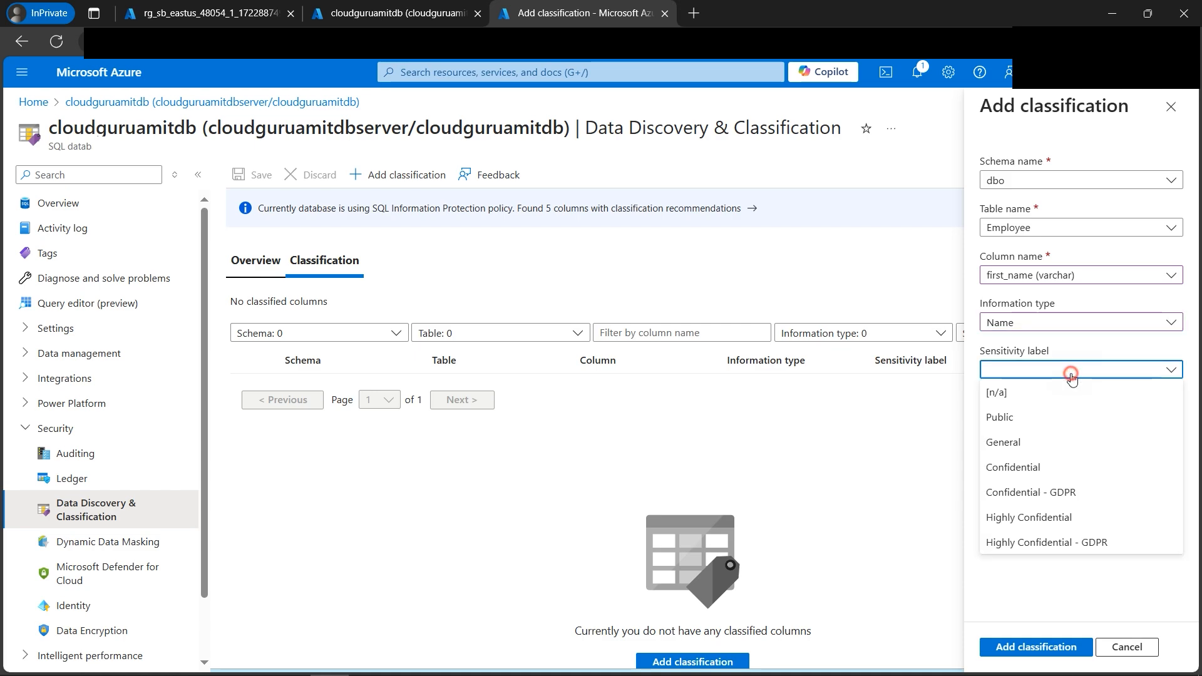
click(1074, 499)
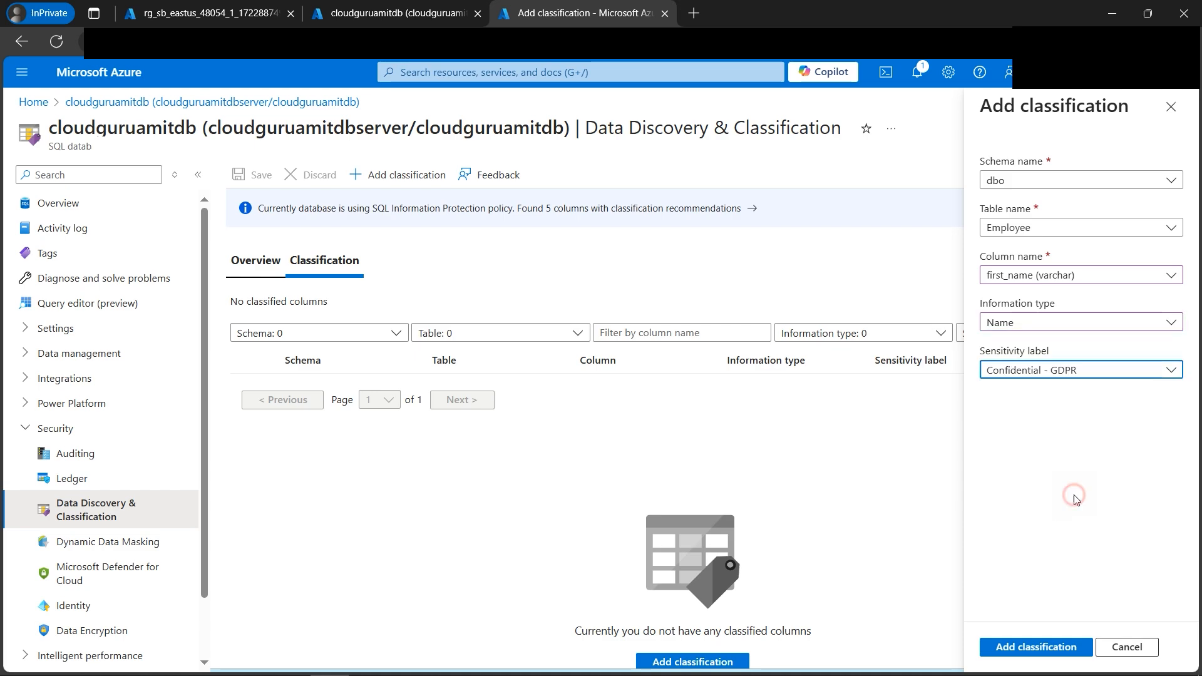
click(1064, 651)
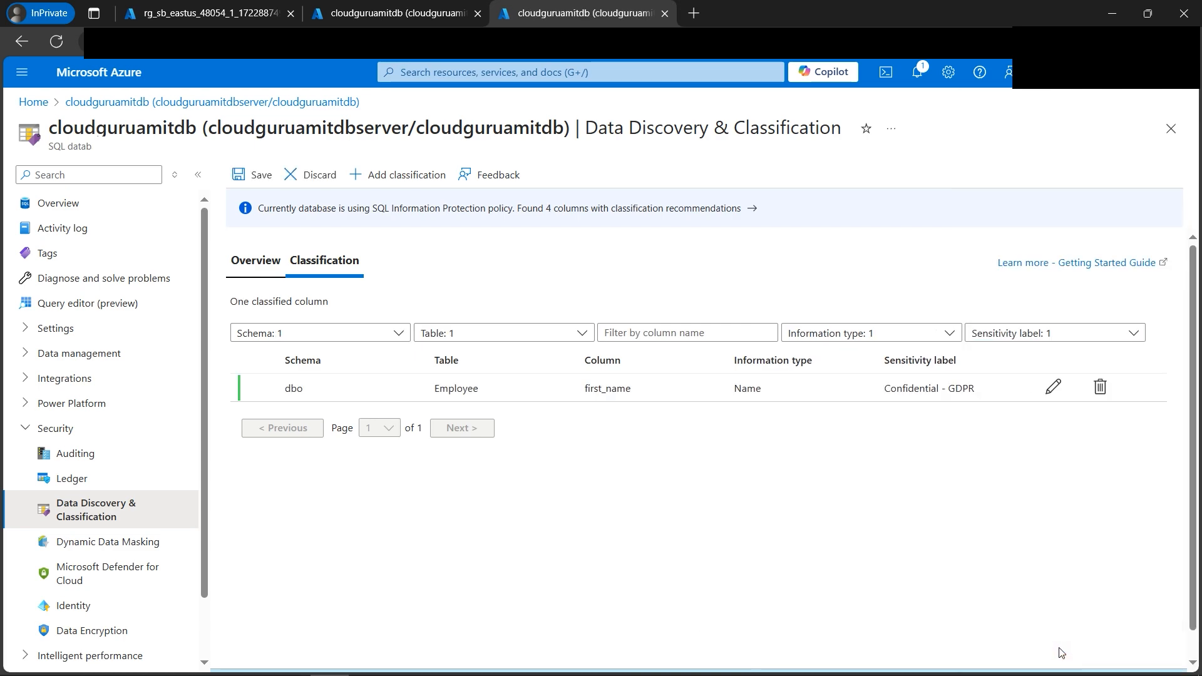
Add a classification for the date_of_birth column of Employee_cloudguruamit with information type Date Of Birth and sensitivity label Highly Confidential.
click(404, 175)
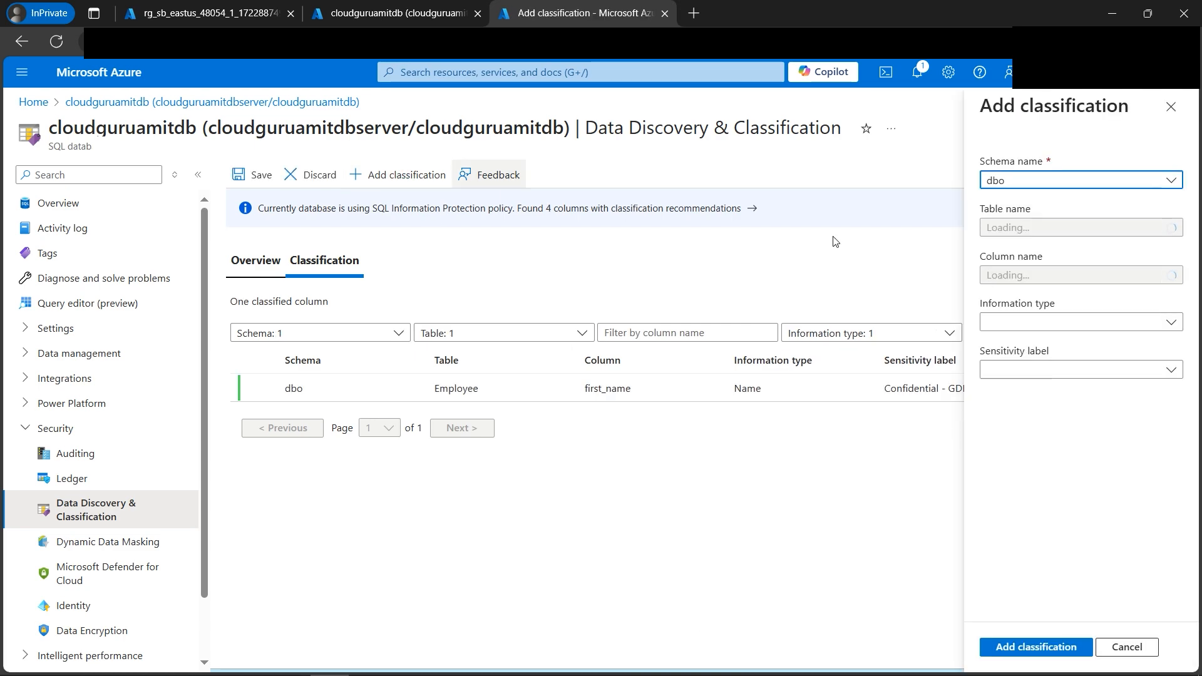
click(1097, 229)
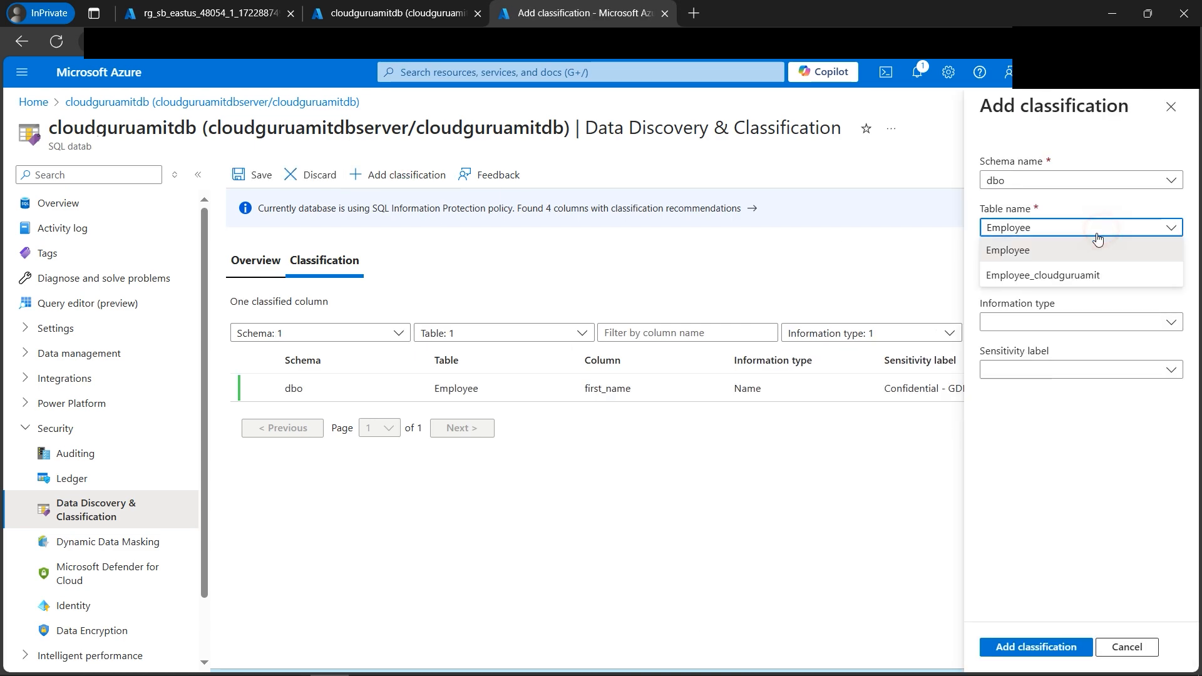
click(1057, 275)
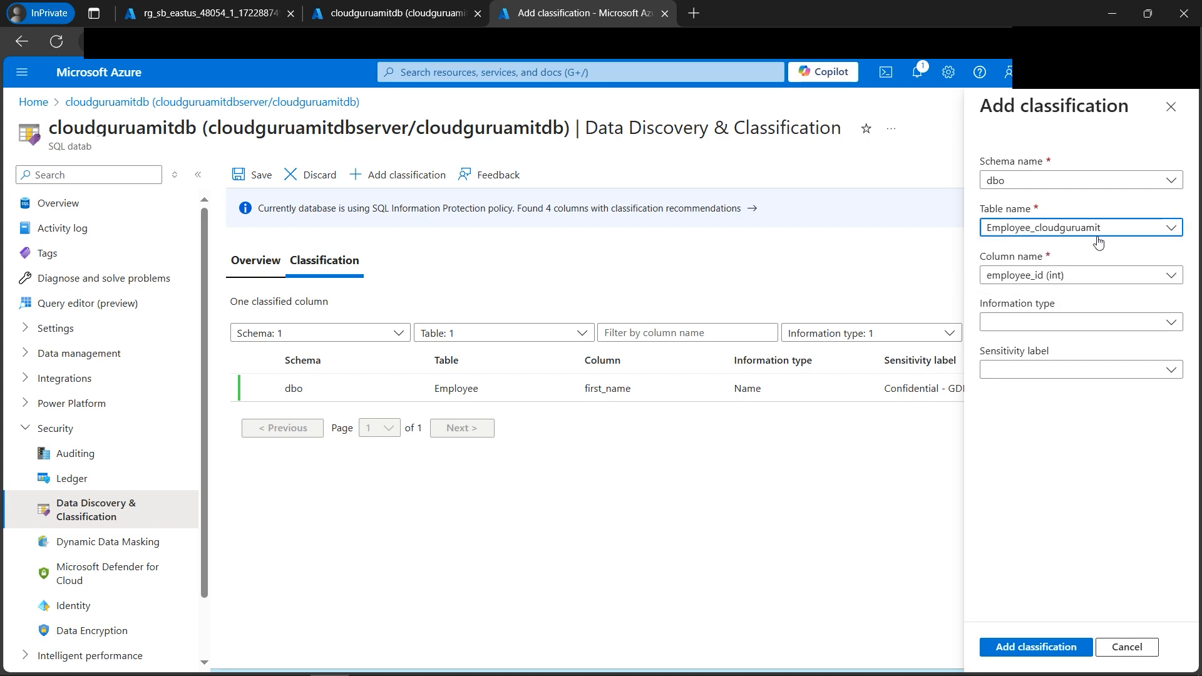
click(1143, 279)
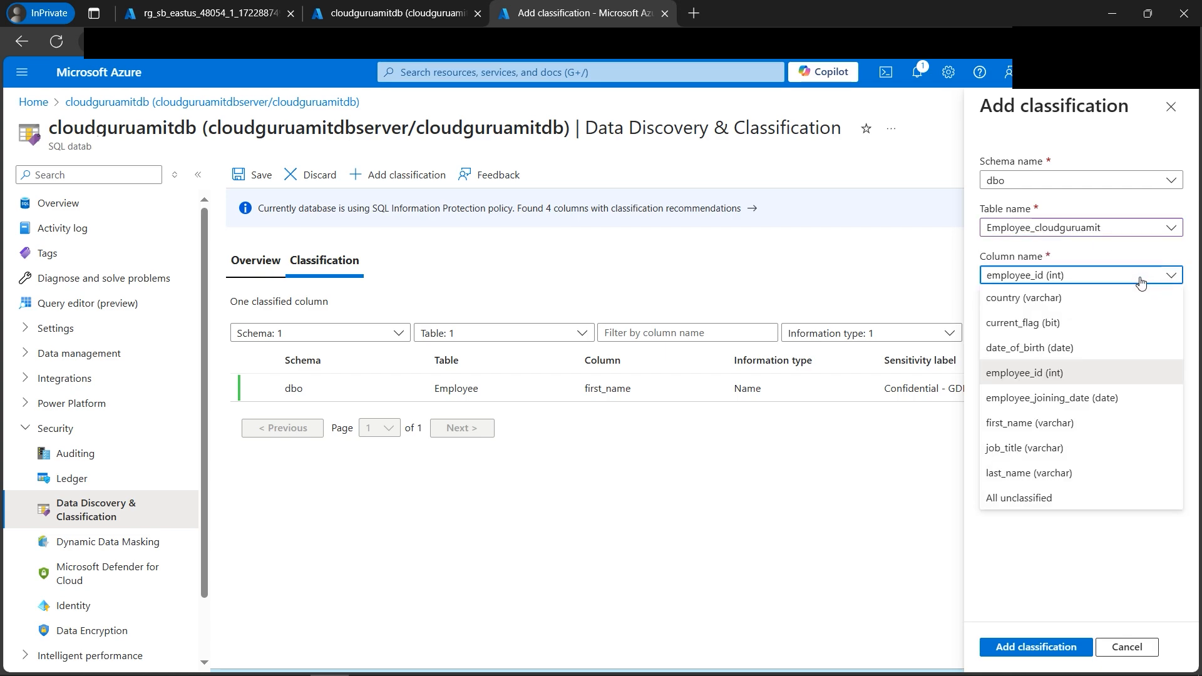
click(1063, 346)
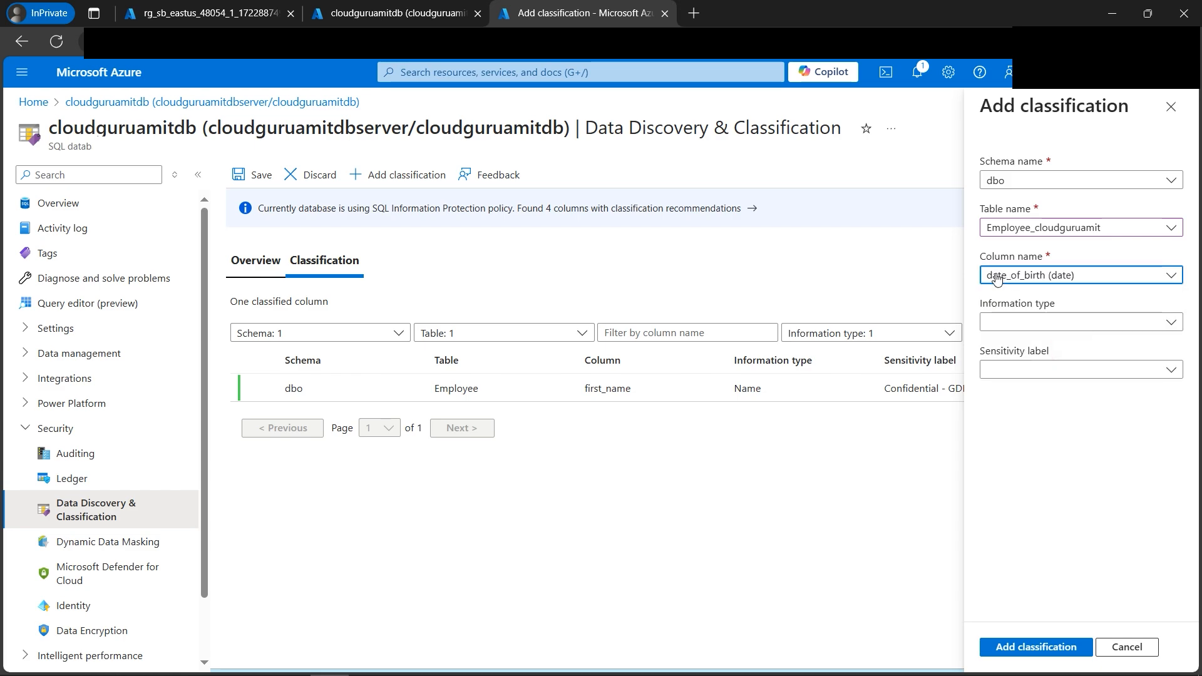
click(1076, 323)
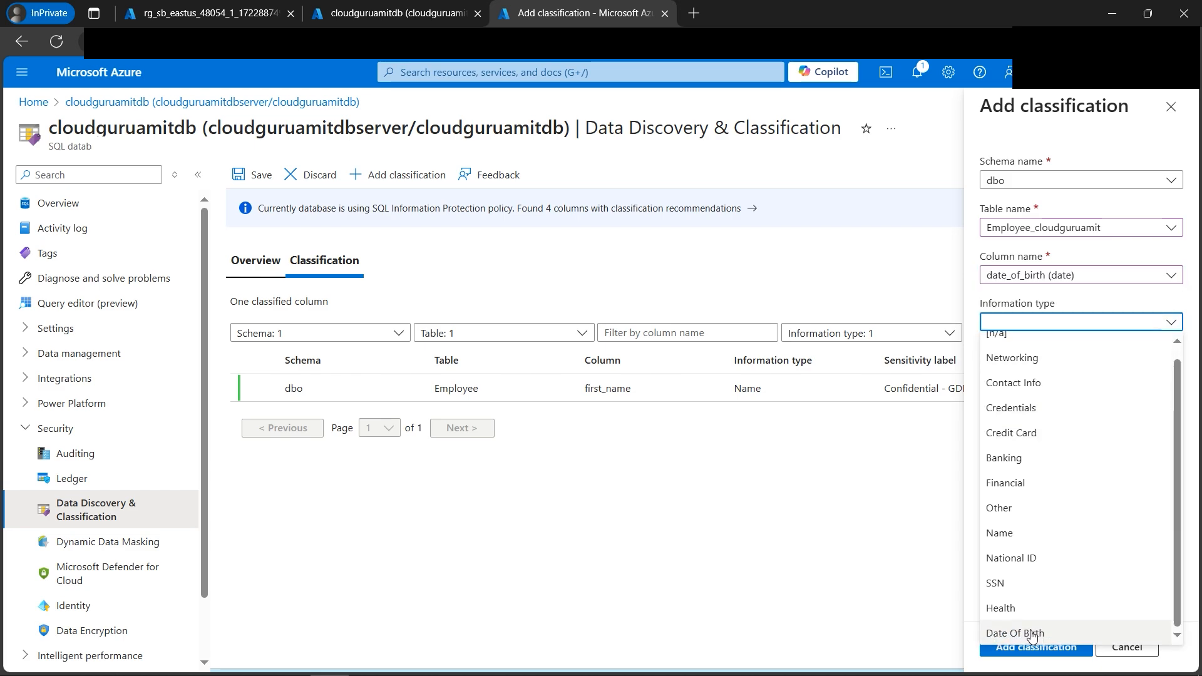
click(1033, 633)
click(1040, 372)
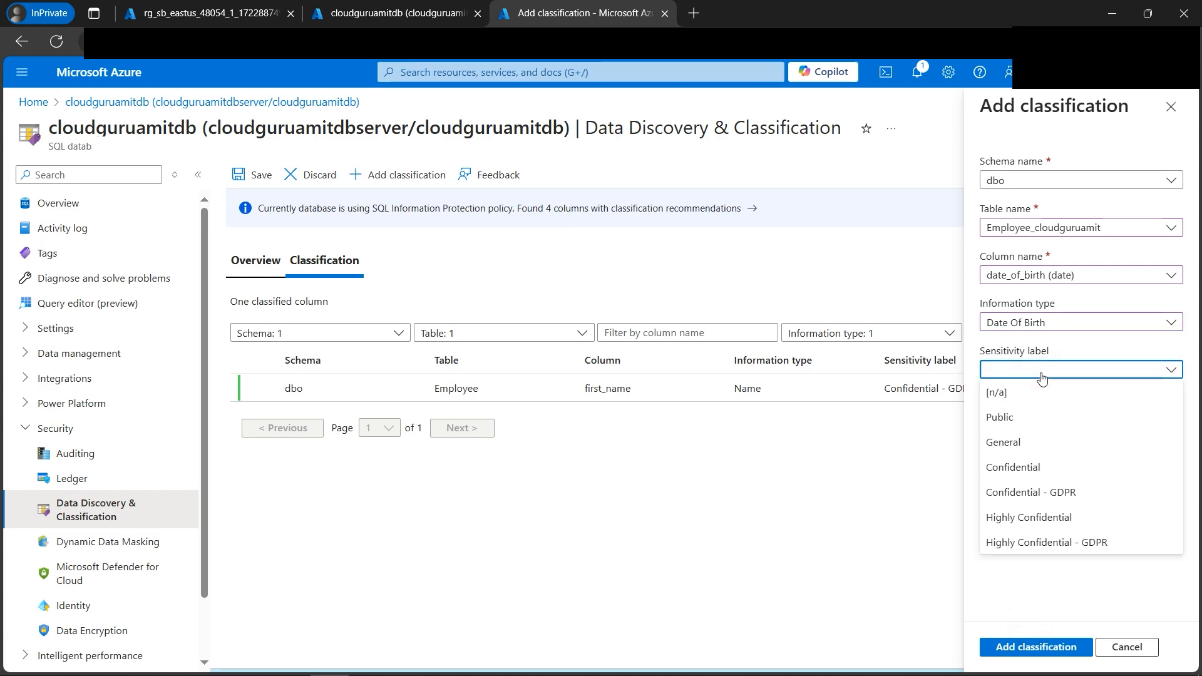
click(1073, 518)
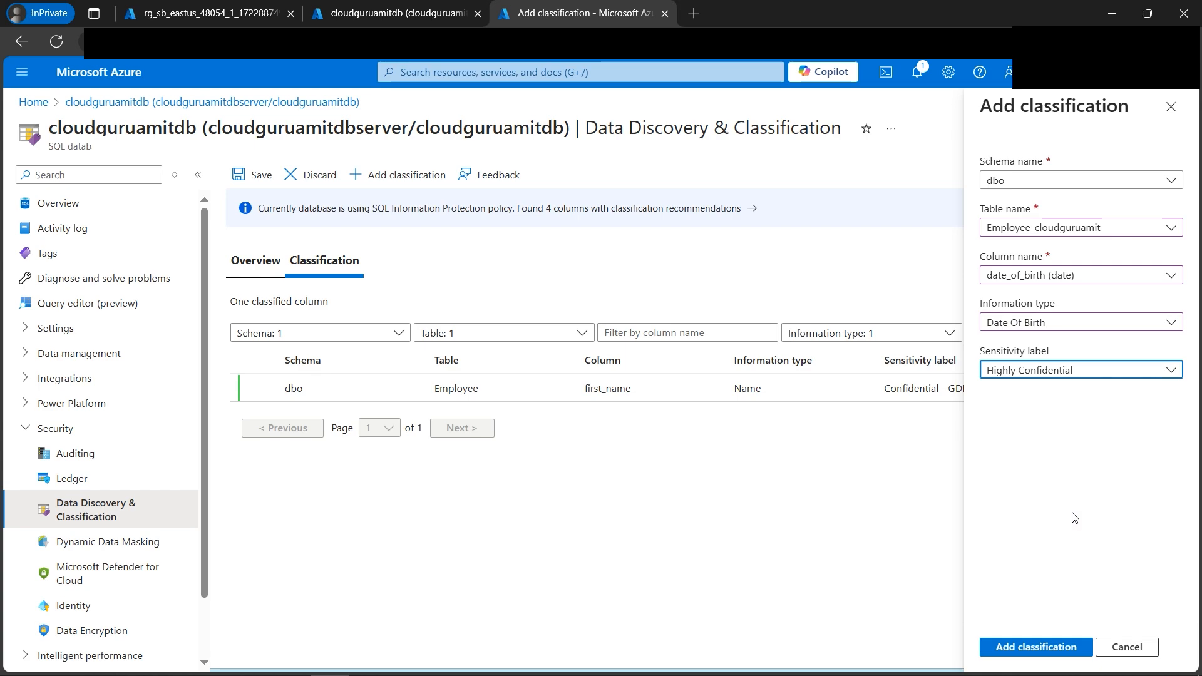
click(1044, 648)
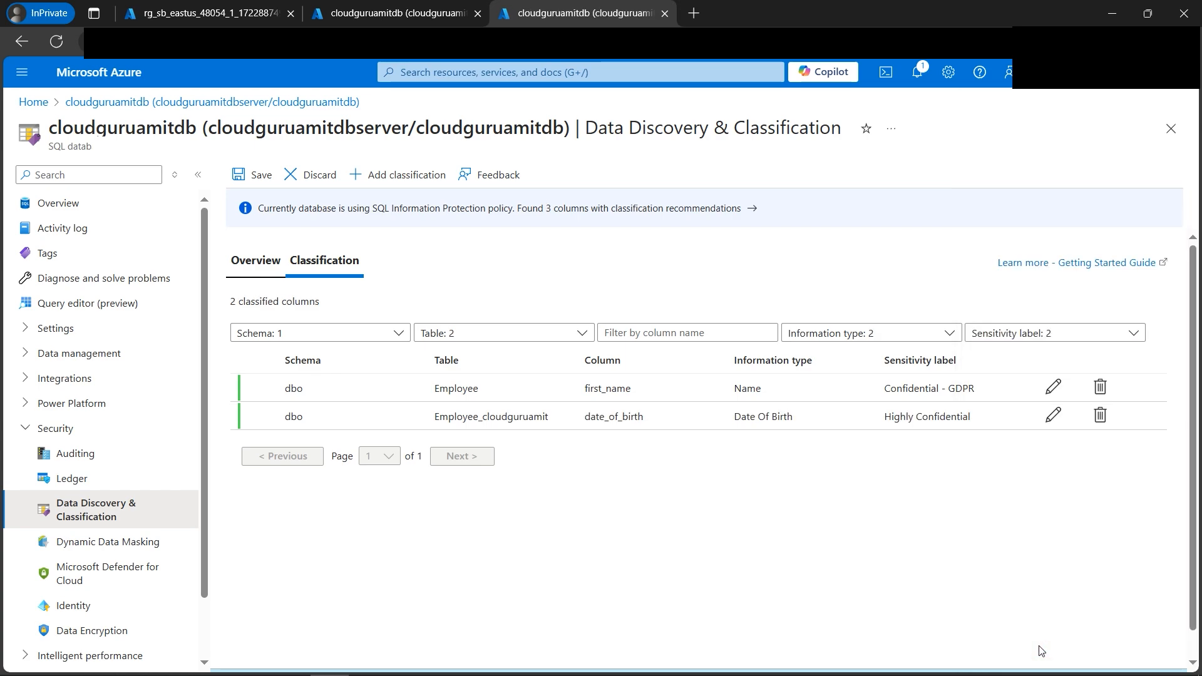
Classify the last_name column of Employee_cloudguruamit as information type Name with sensitivity label Confidential, and save all the classifications.
click(398, 174)
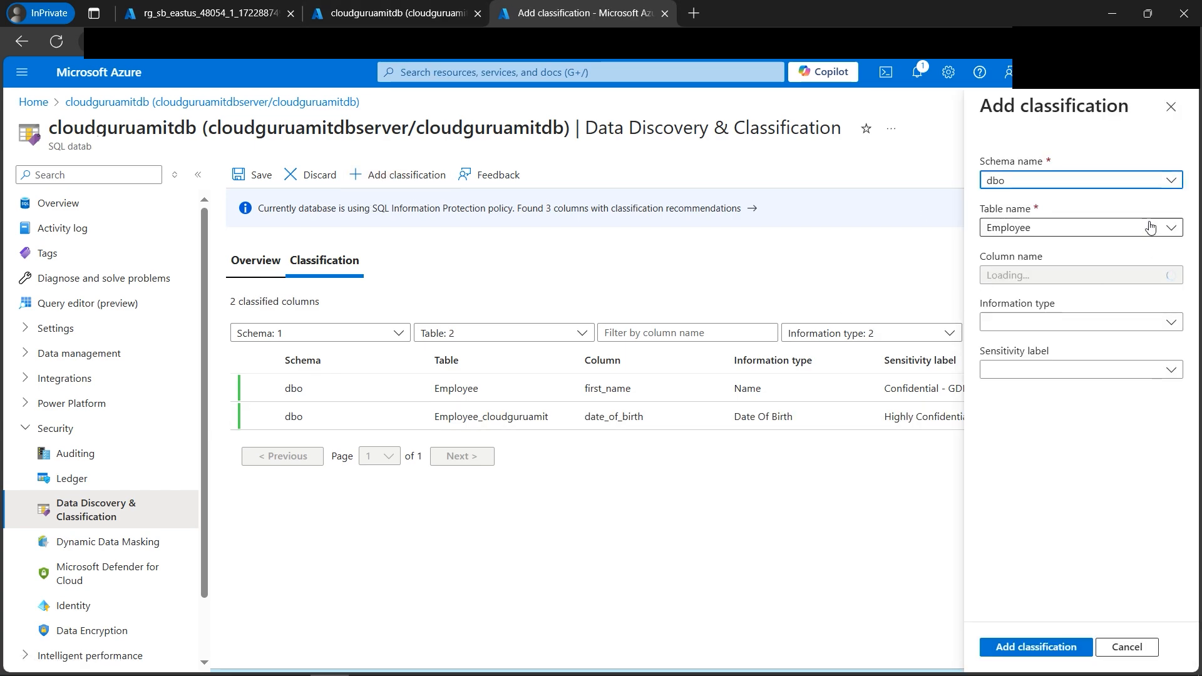
click(1154, 229)
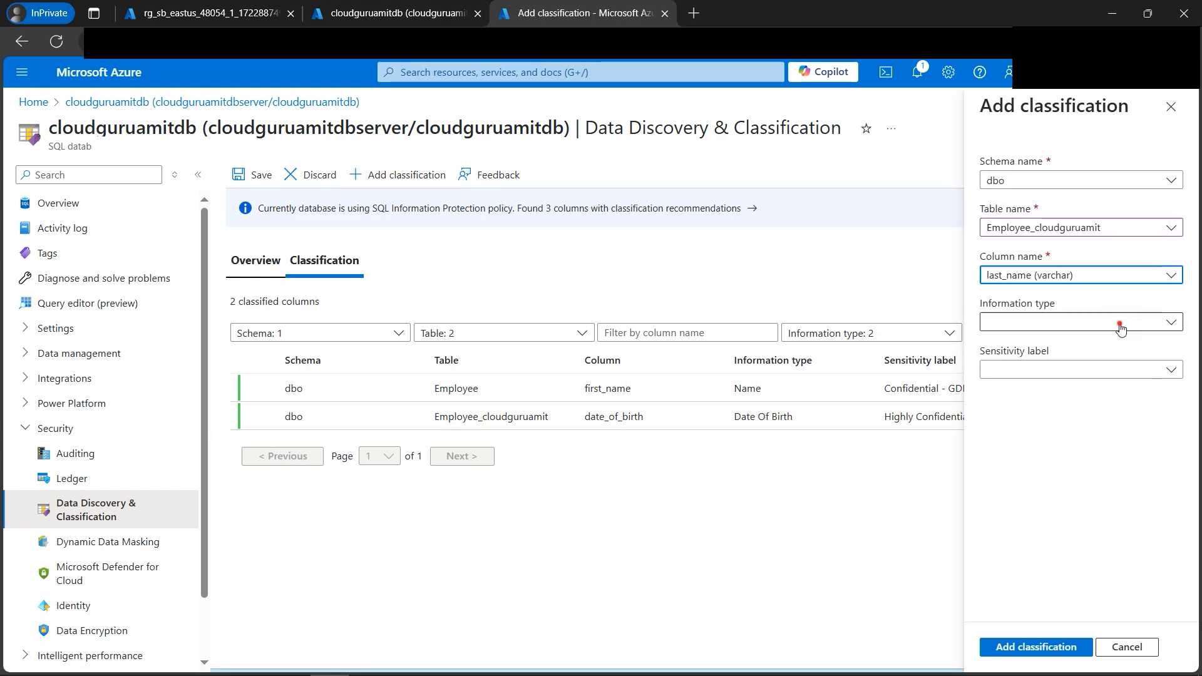
click(1121, 324)
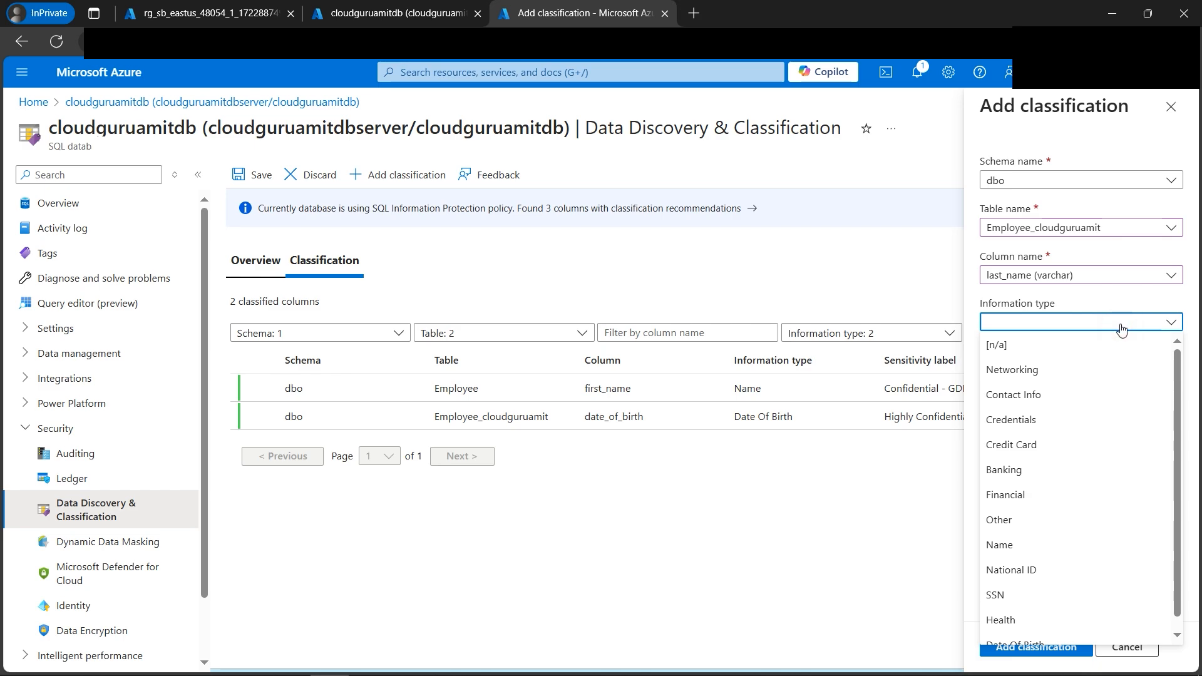
scroll(1074, 526, down, 1)
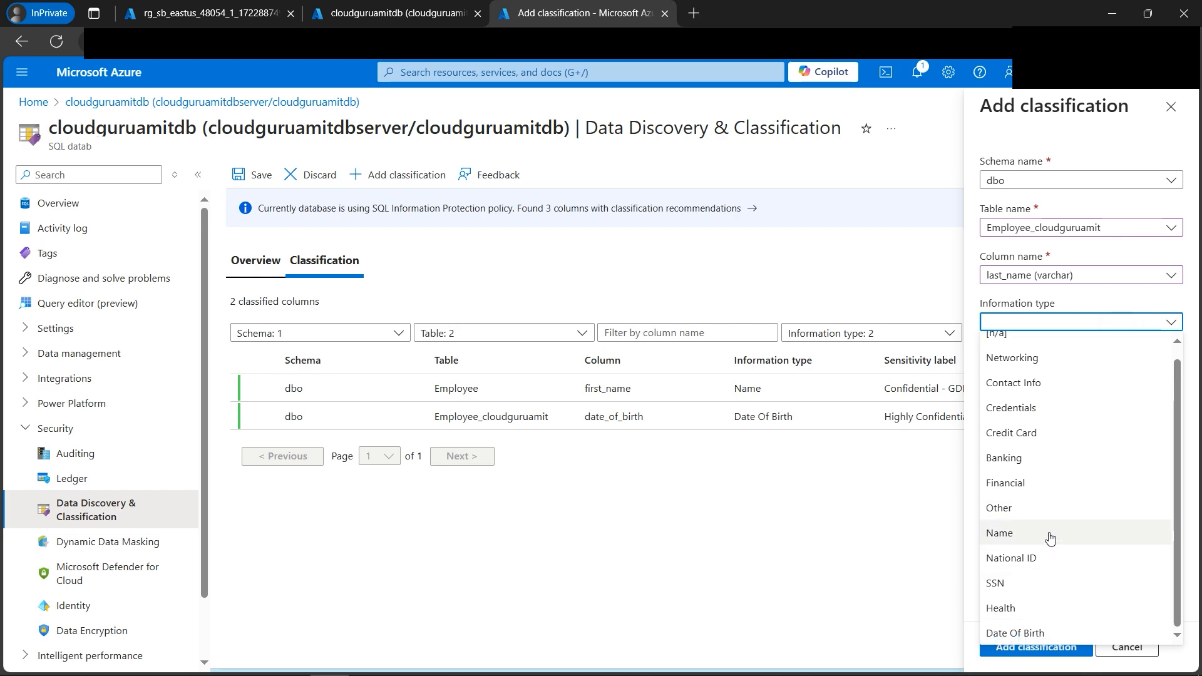
click(1049, 533)
click(1087, 370)
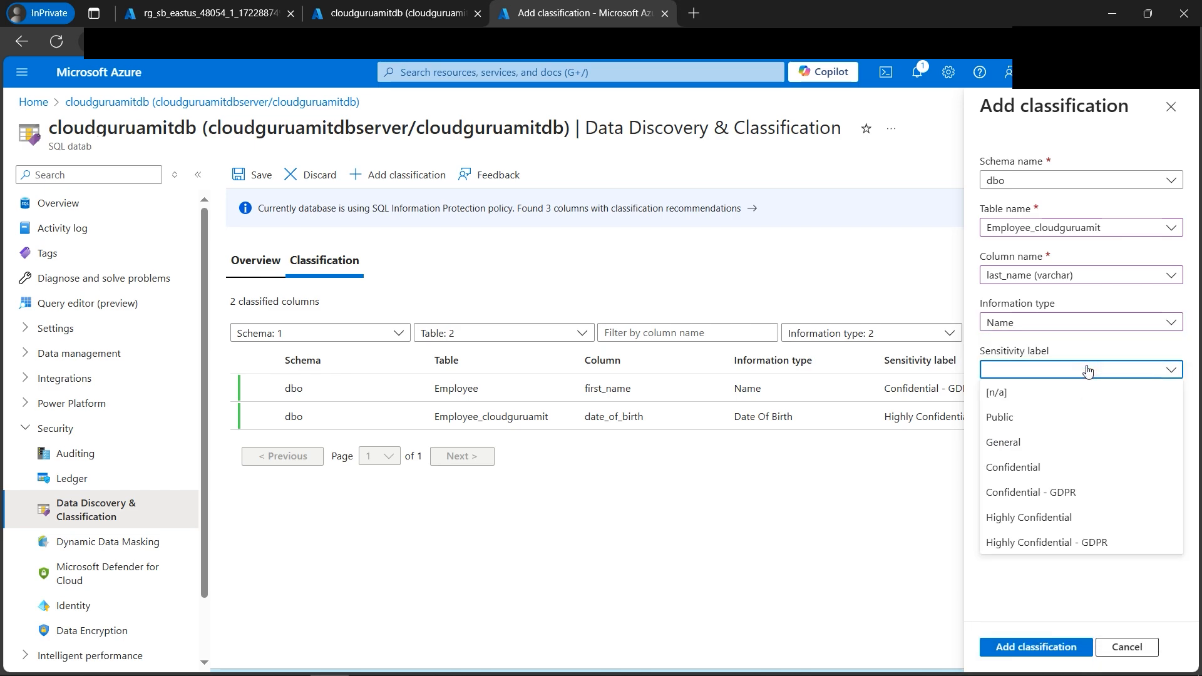
click(1058, 468)
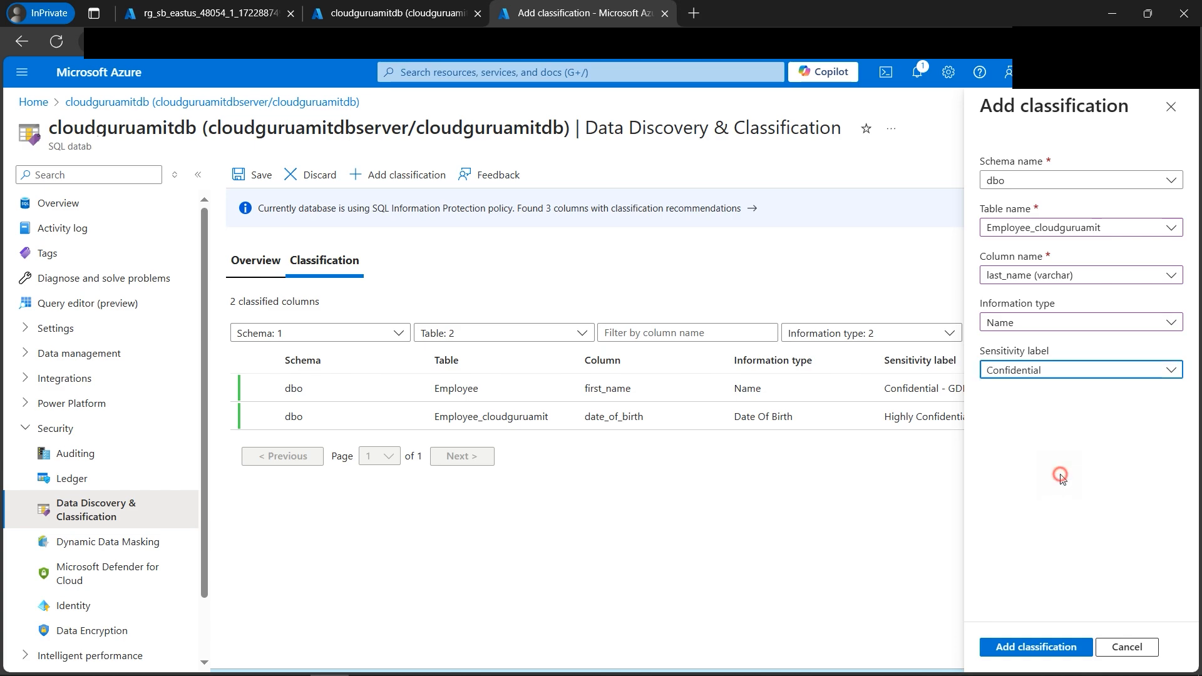
click(1047, 648)
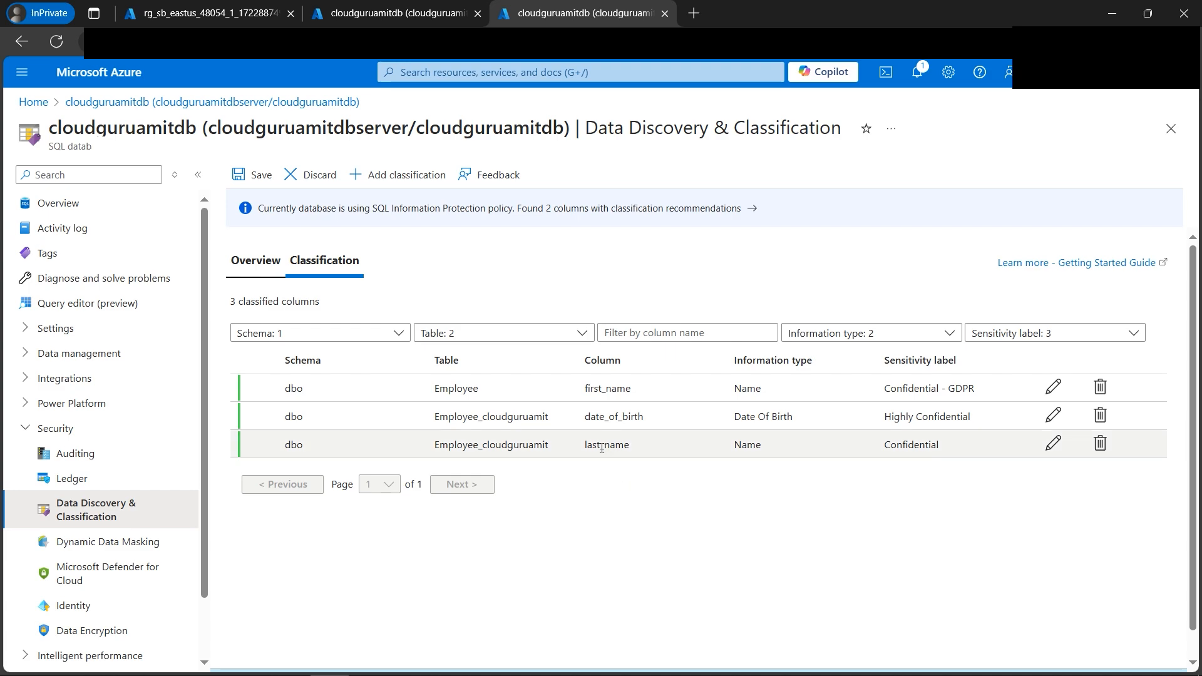
click(260, 180)
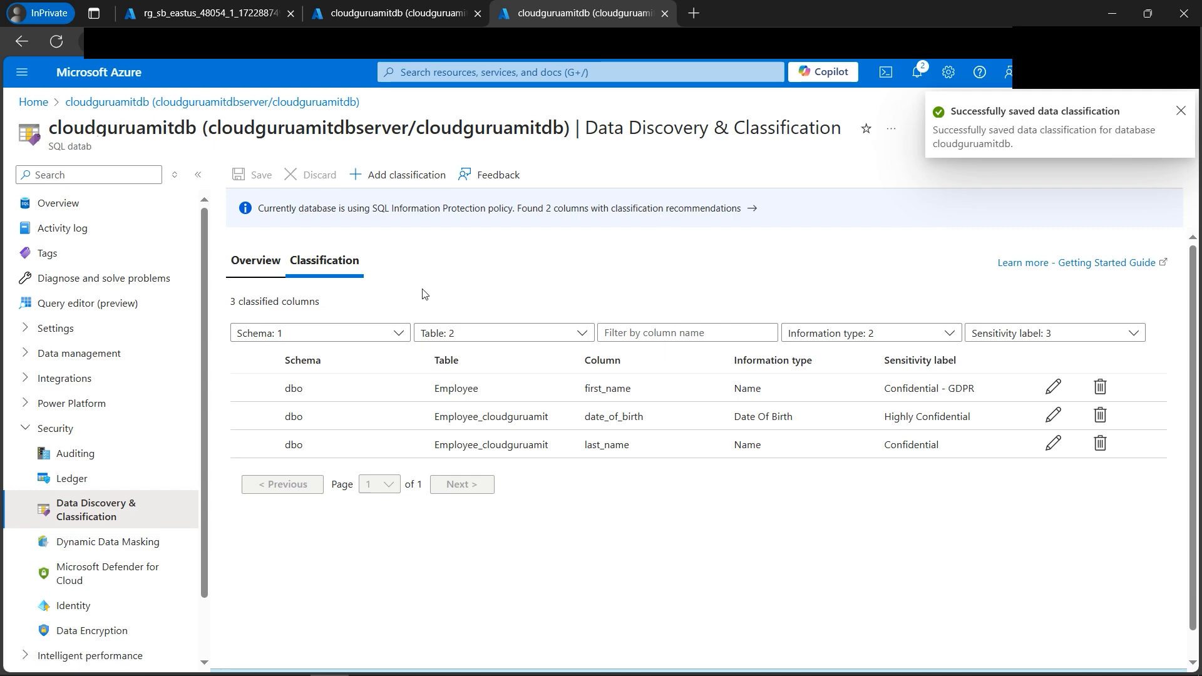
Examine the classification overview's column, table and information type totals and its distribution charts, and return to the list of classified columns.
click(258, 263)
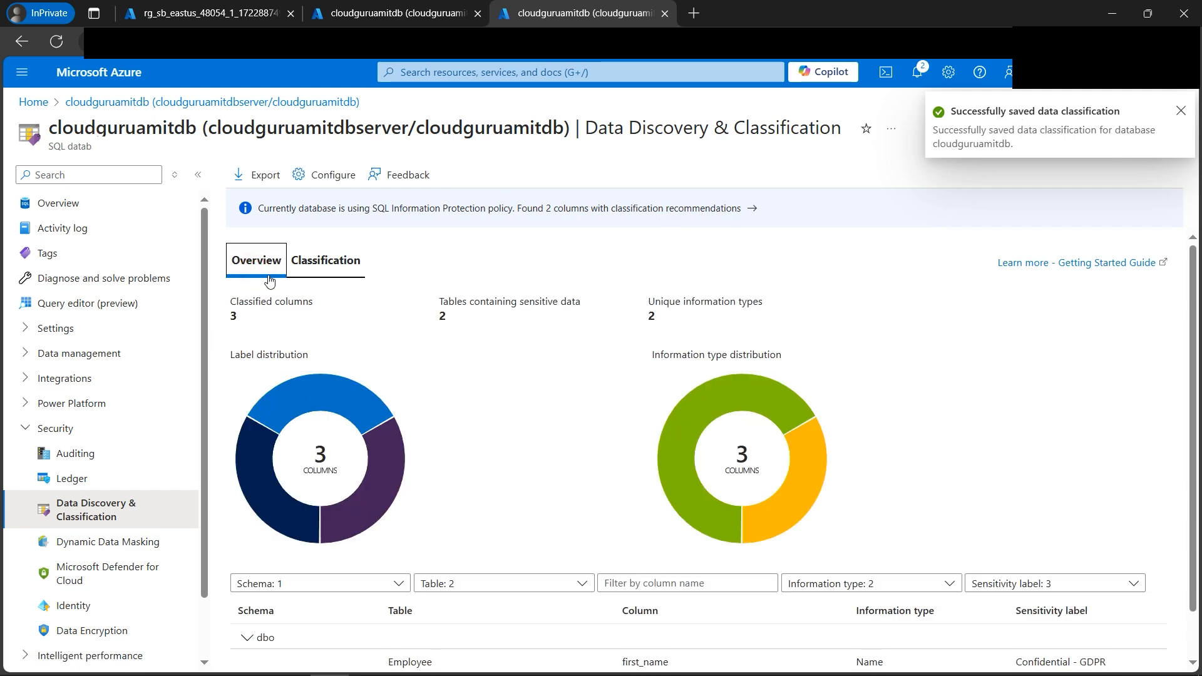
mouse_move(802, 472)
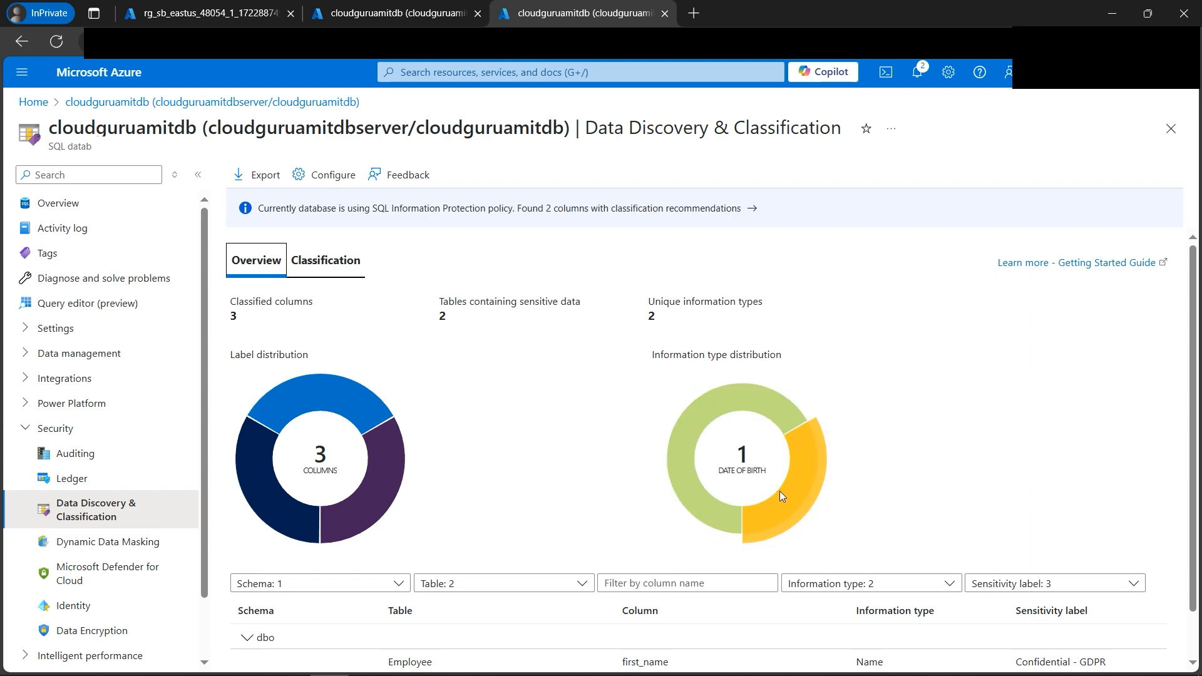
mouse_move(683, 432)
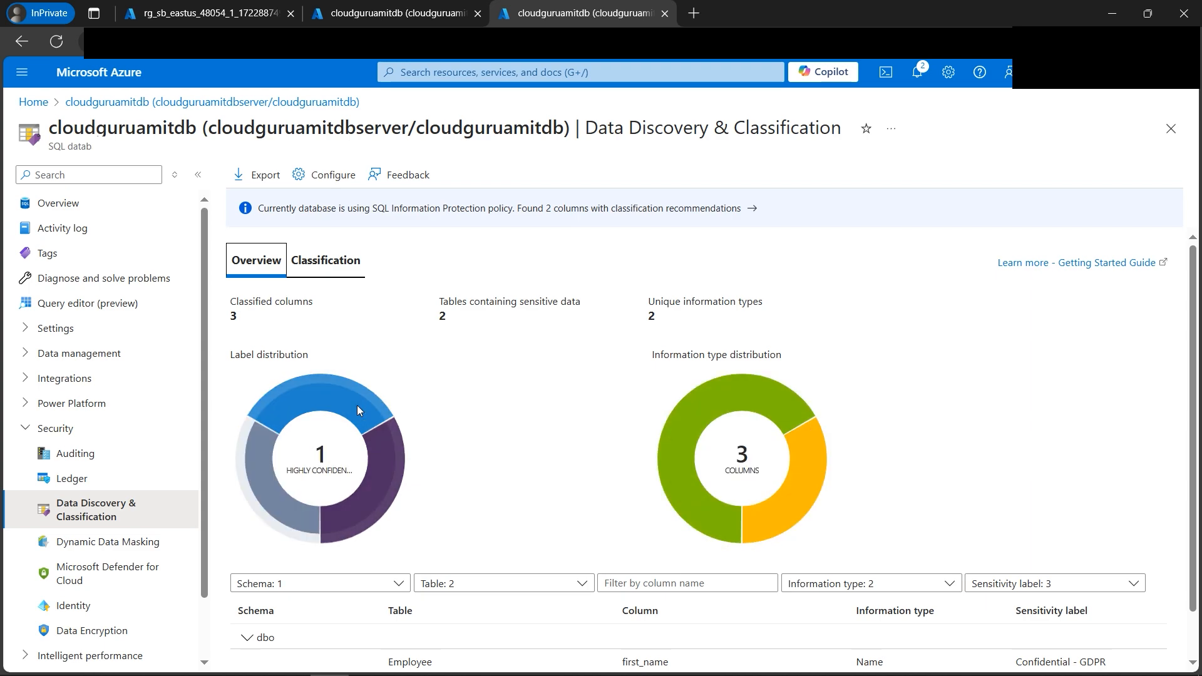
triple_click(240, 318)
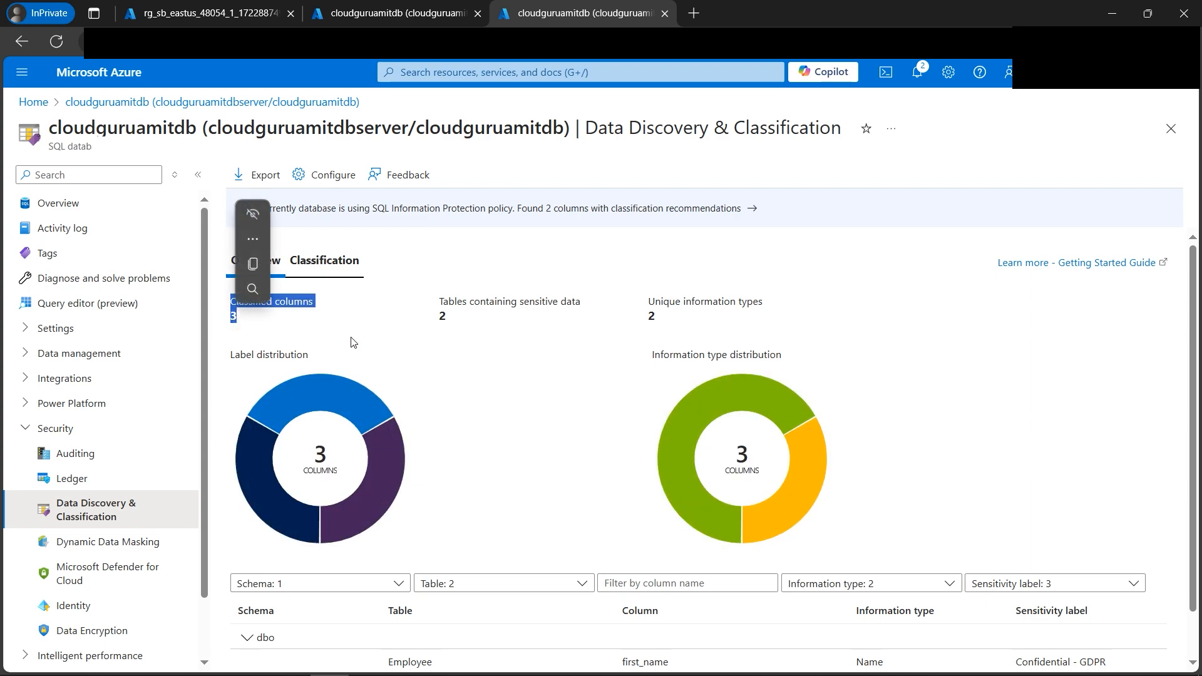
click(470, 332)
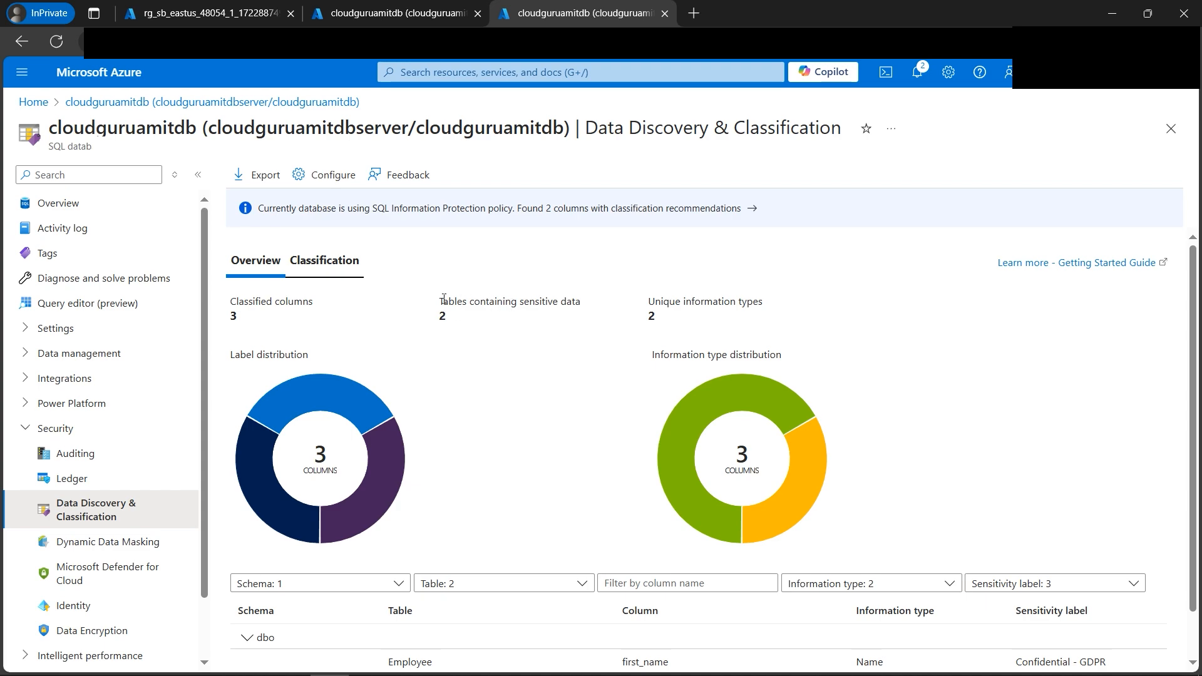
drag(444, 298, 581, 303)
click(476, 317)
triple_click(638, 301)
click(667, 329)
triple_click(231, 303)
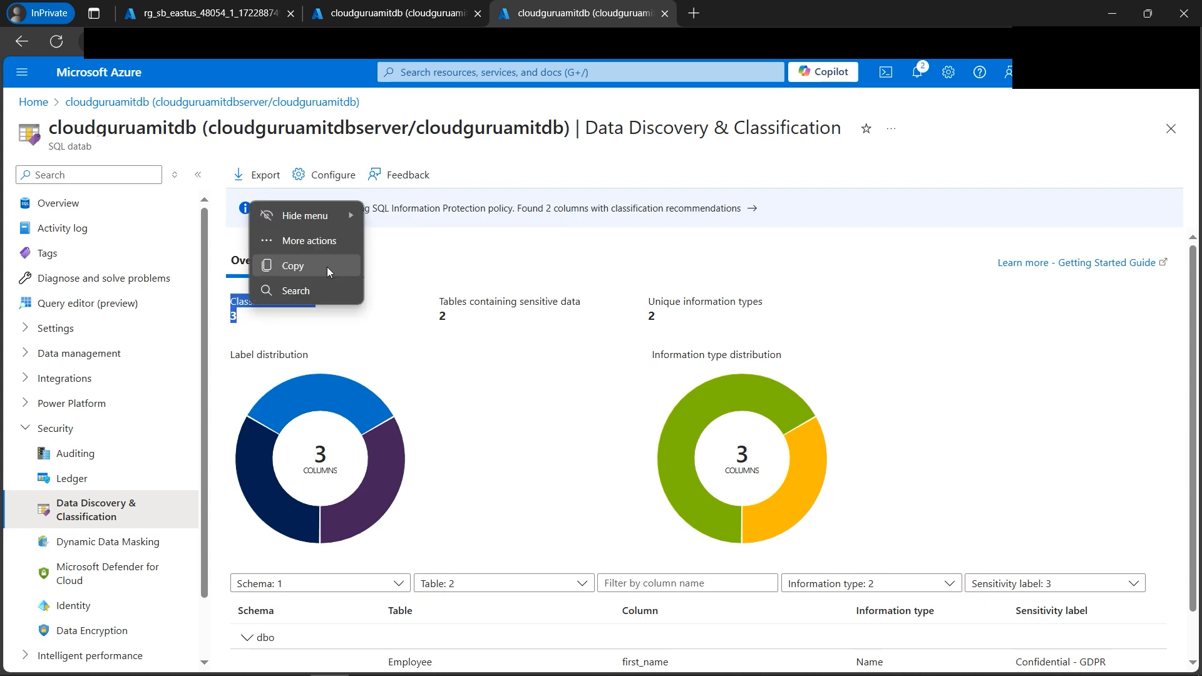
click(482, 268)
click(296, 271)
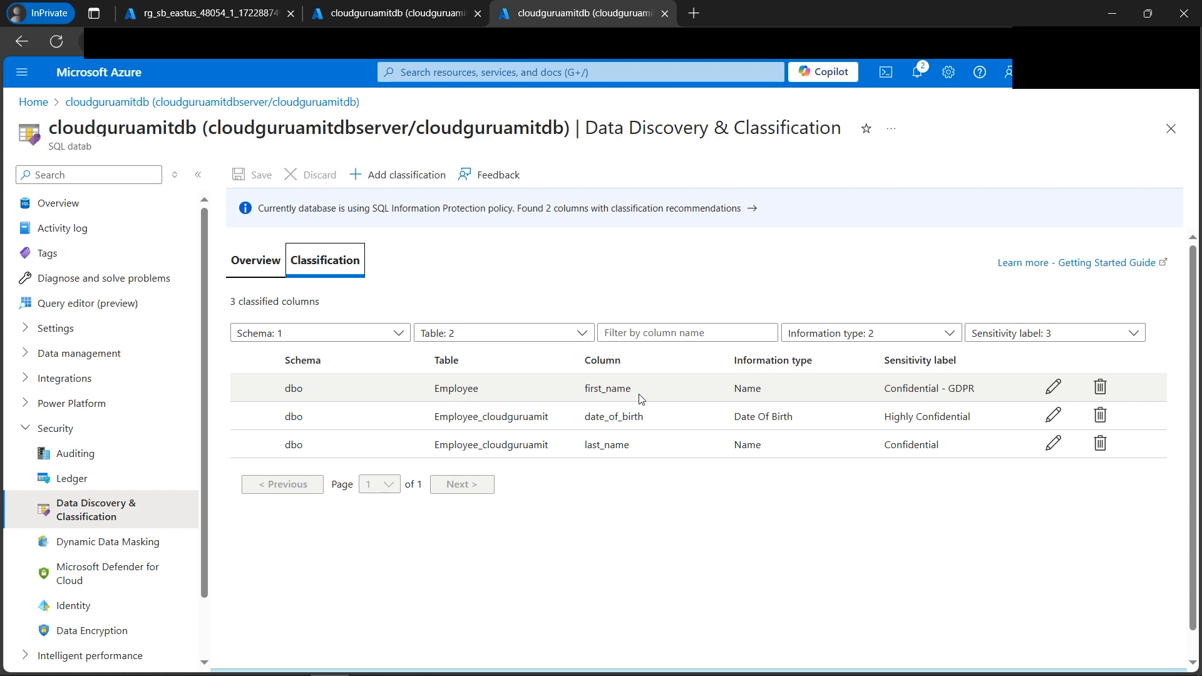
Compare the classification overview's column and table totals with the list of classified columns and the tables they belong to.
click(266, 260)
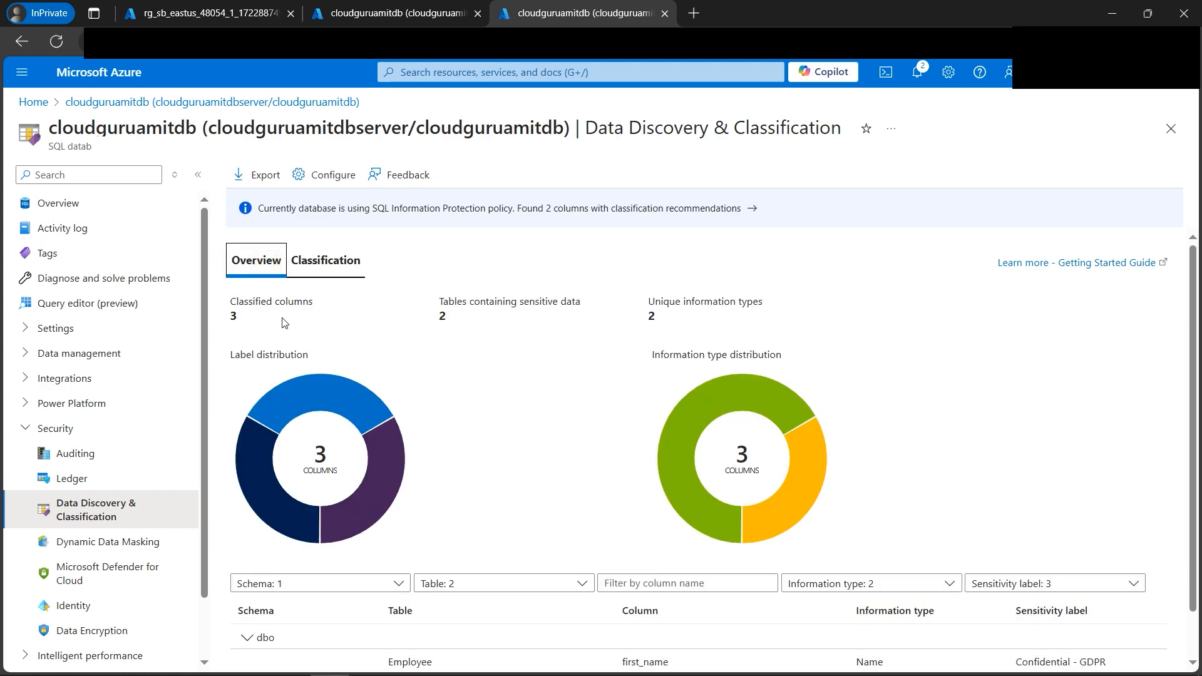
drag(227, 302, 289, 321)
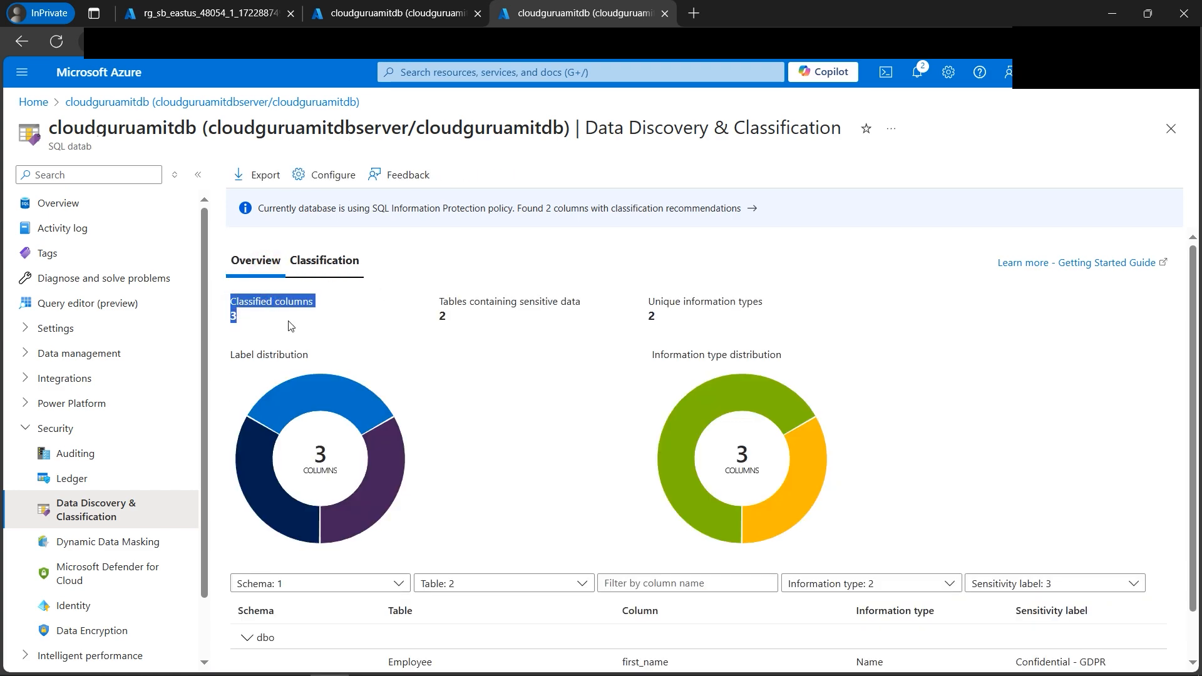
click(491, 327)
drag(436, 307, 471, 316)
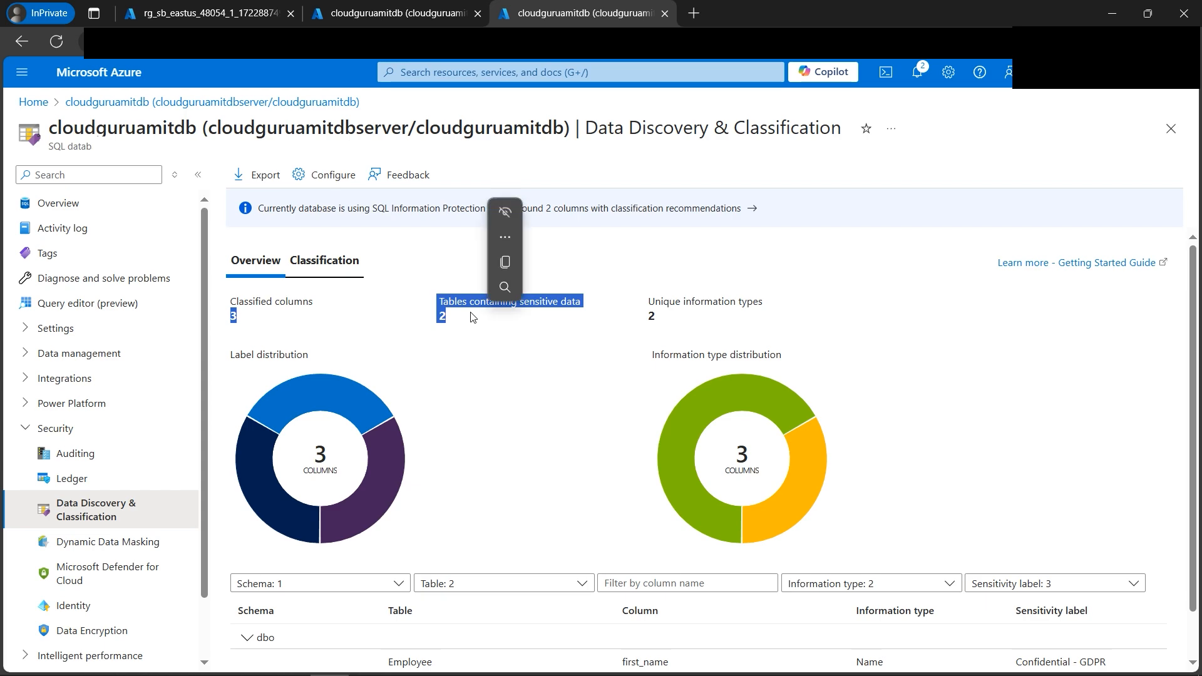
click(321, 260)
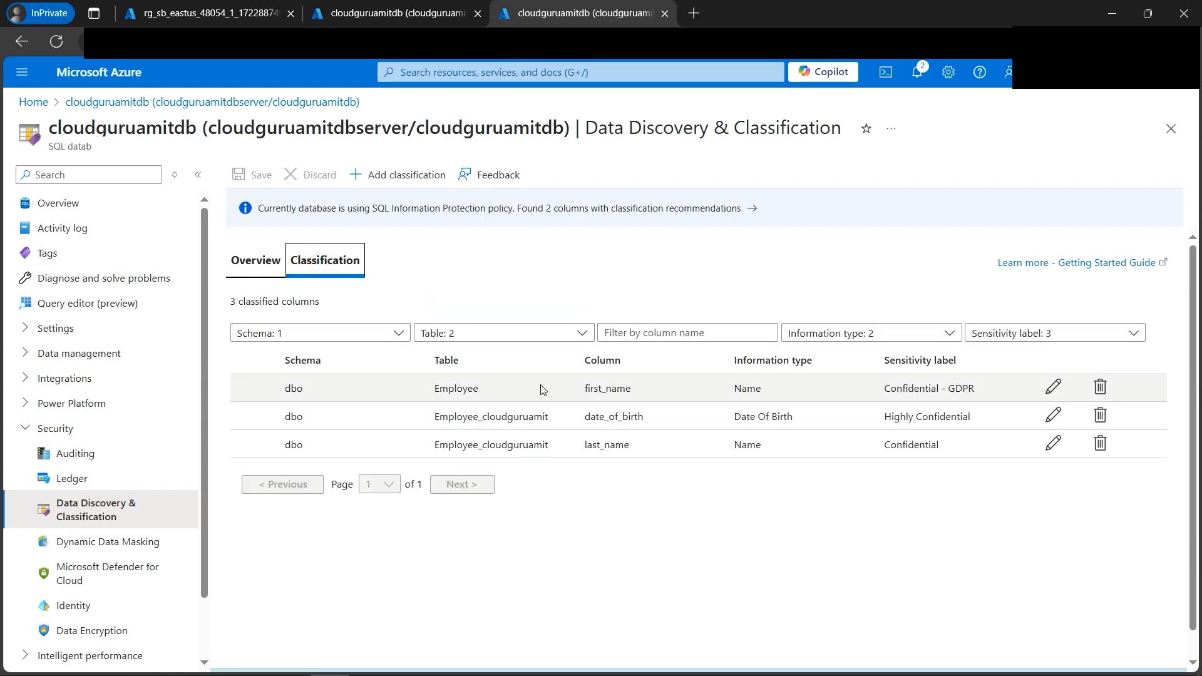
double_click(457, 389)
drag(433, 416, 549, 428)
click(256, 261)
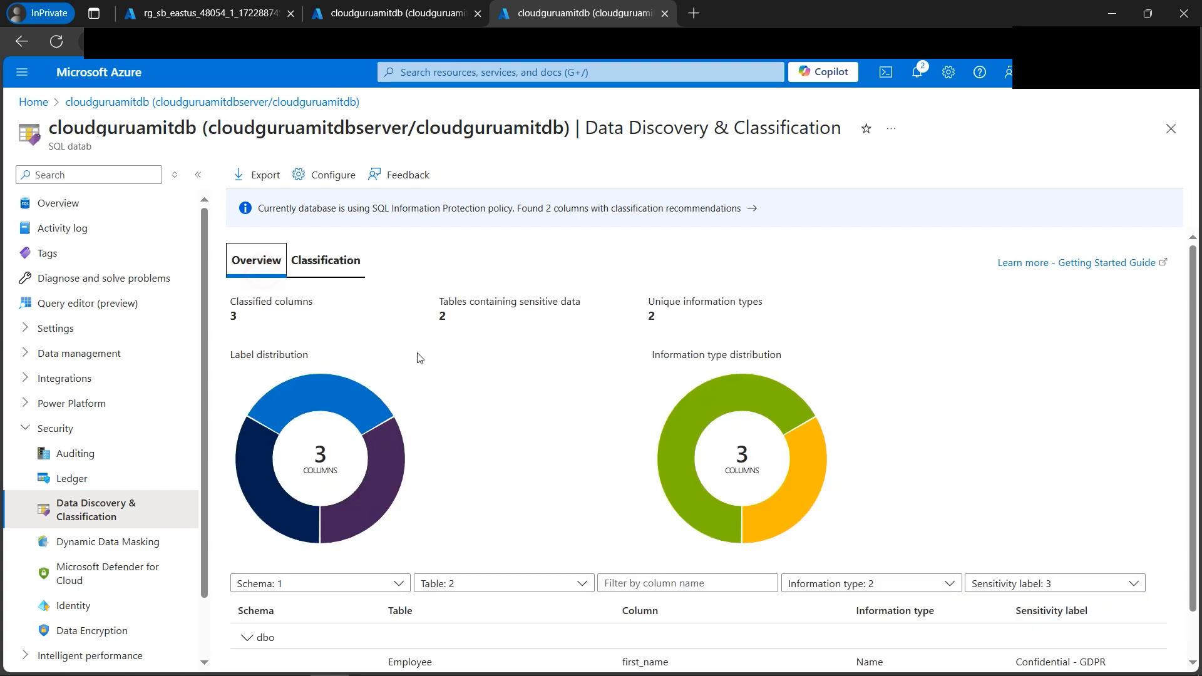
triple_click(437, 324)
click(474, 403)
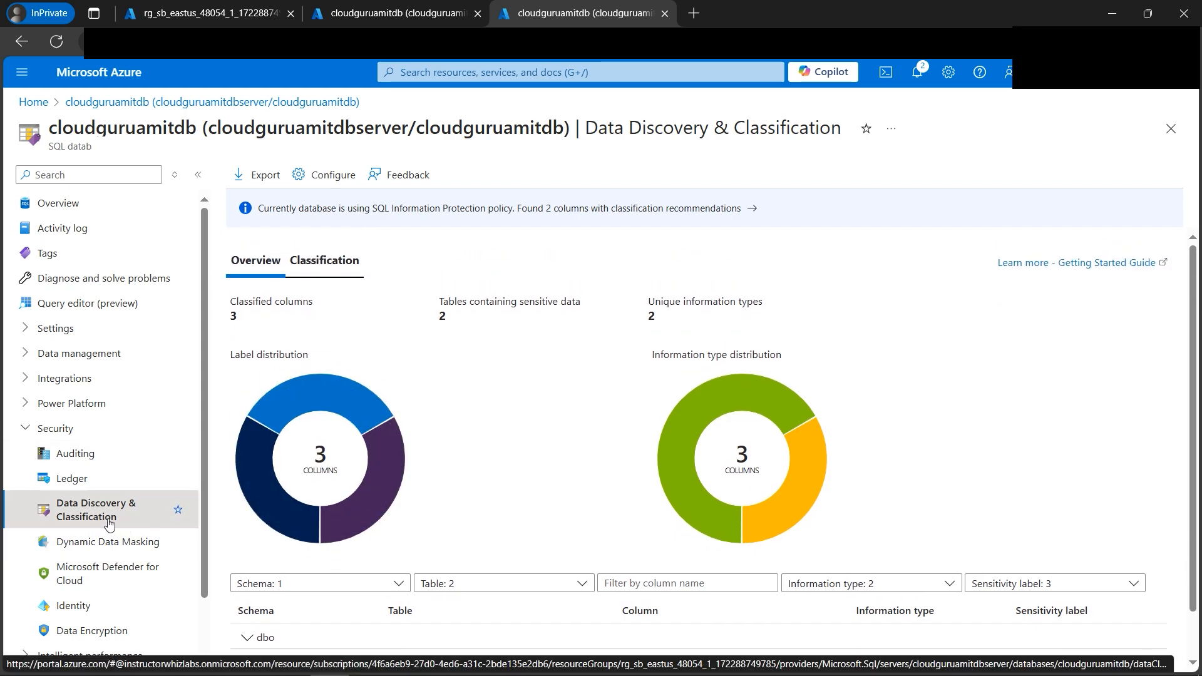
Enable Azure SQL Auditing for the database with Storage as the log destination and PAYG-Sandboxes as the subscription.
click(102, 461)
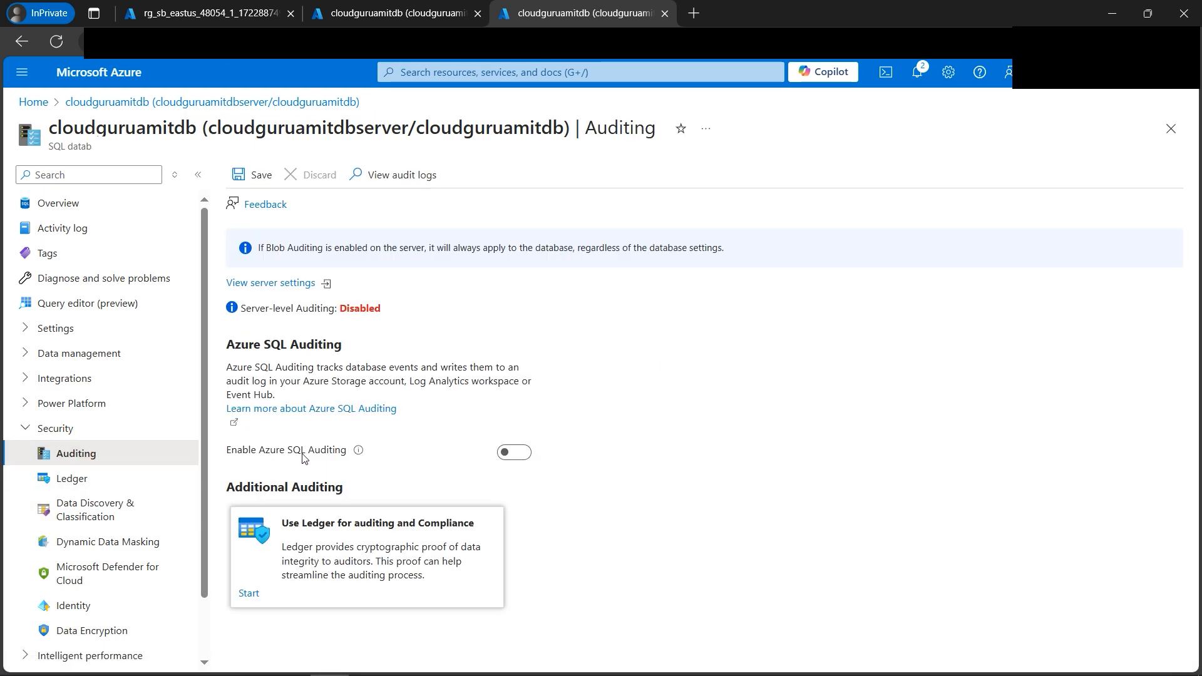
mouse_move(369, 456)
drag(341, 311, 392, 313)
click(515, 453)
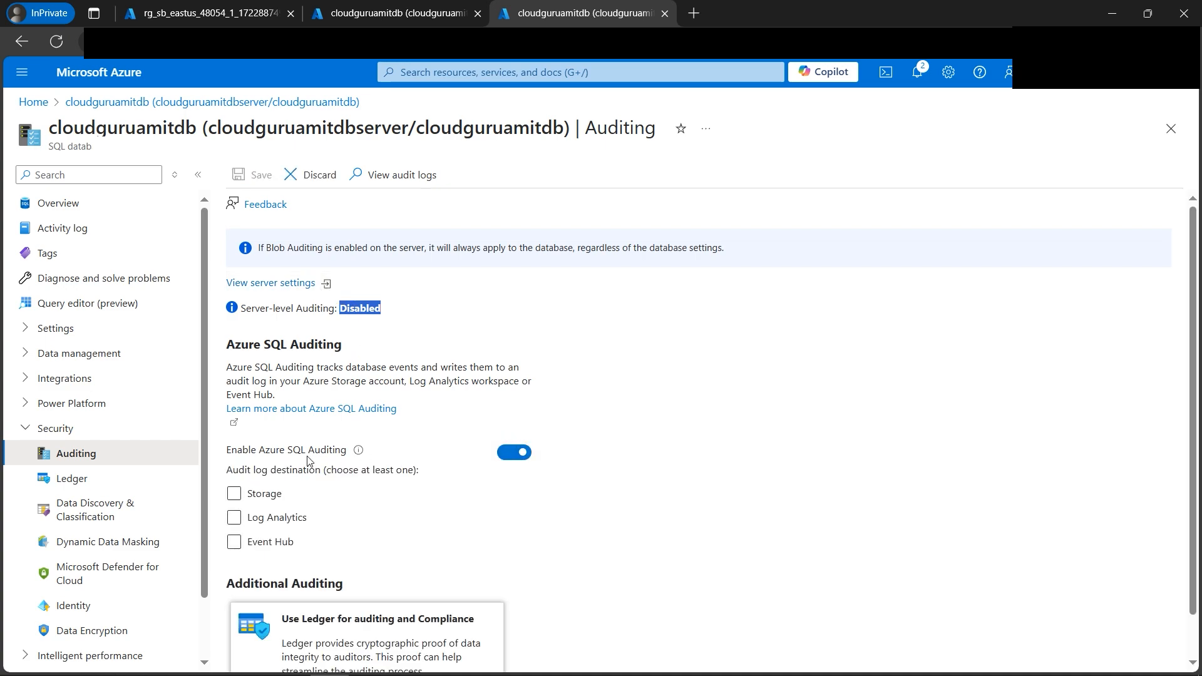
click(234, 494)
click(341, 536)
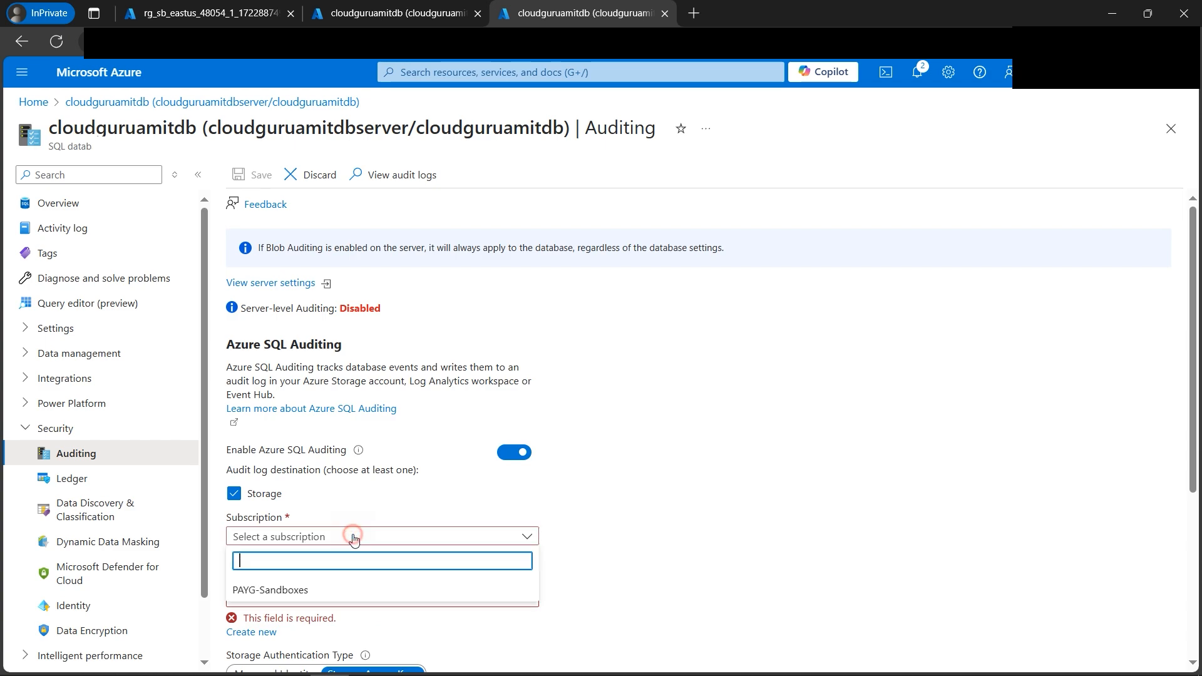
click(331, 588)
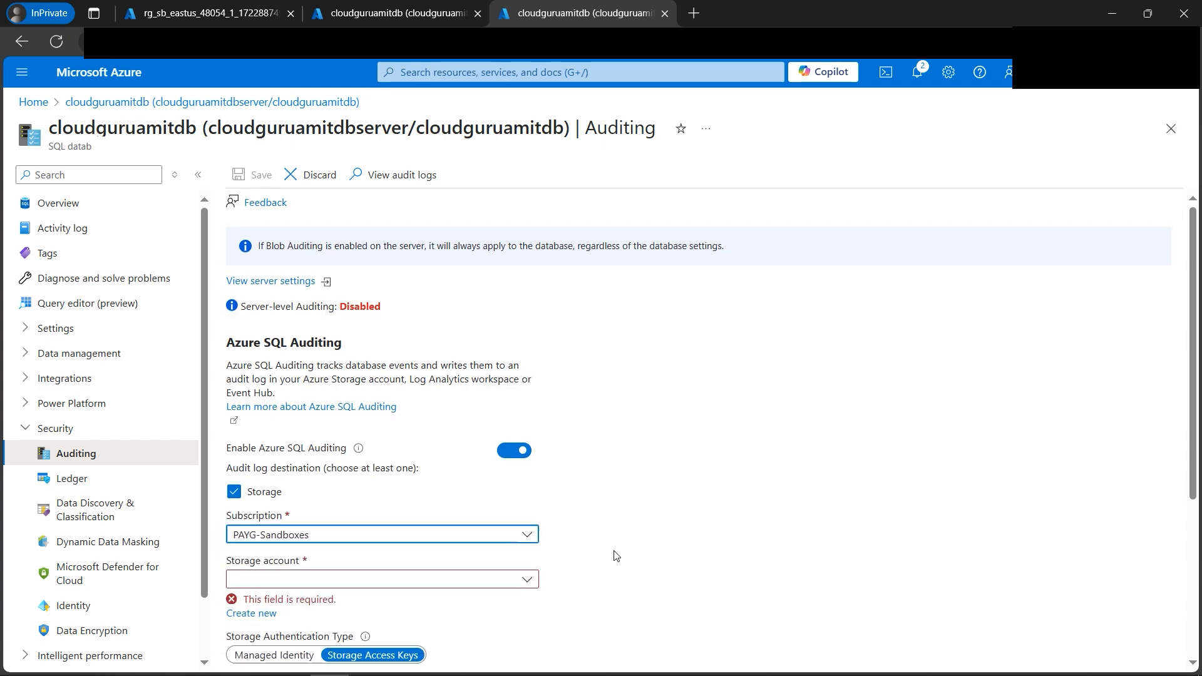
Create a new storage account named cloudguruamitstorageacc for the audit logs and save the database auditing settings.
scroll(614, 555, down, 1)
click(526, 504)
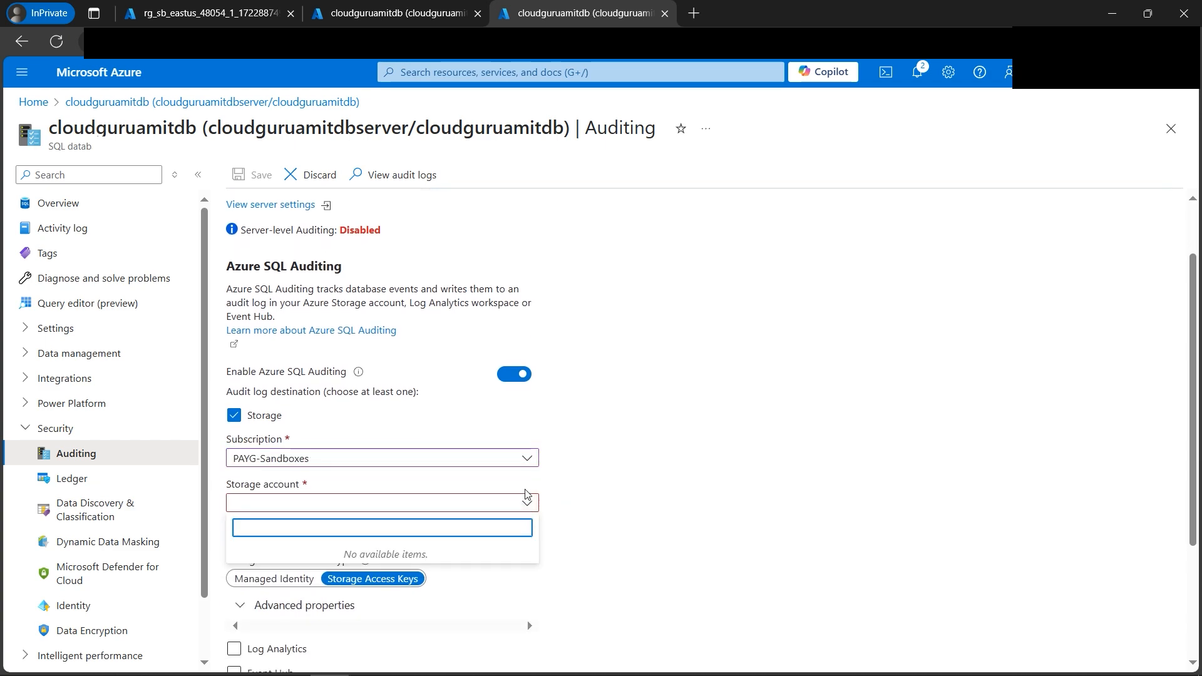
click(688, 477)
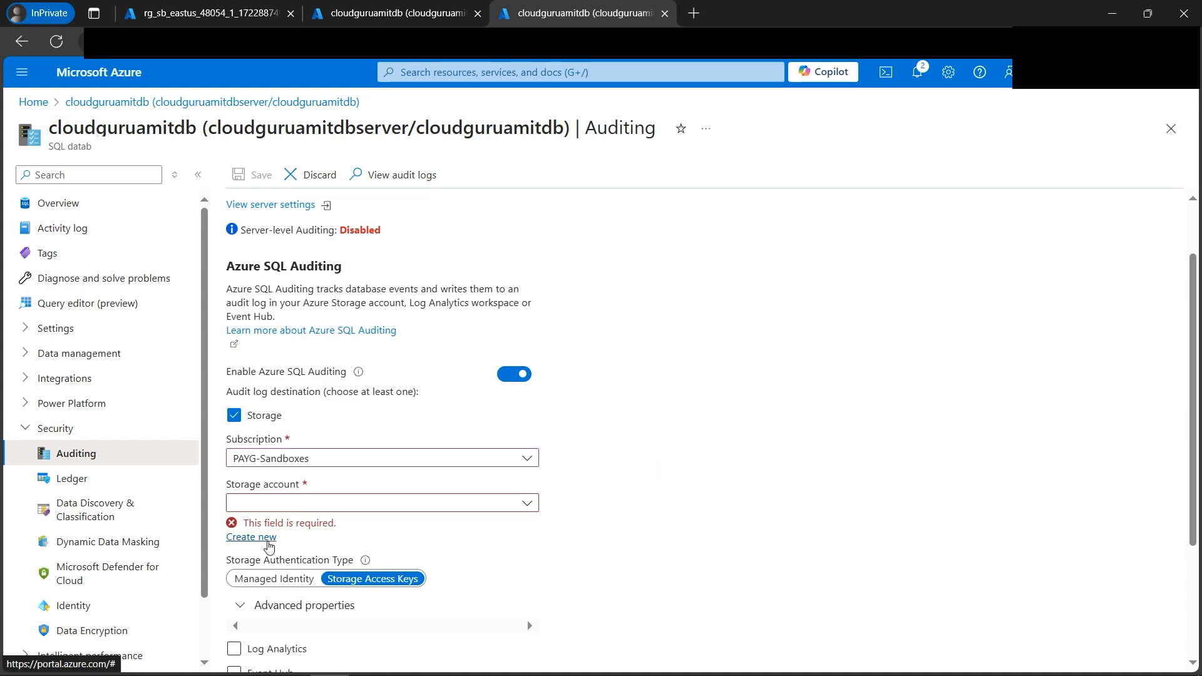
click(269, 546)
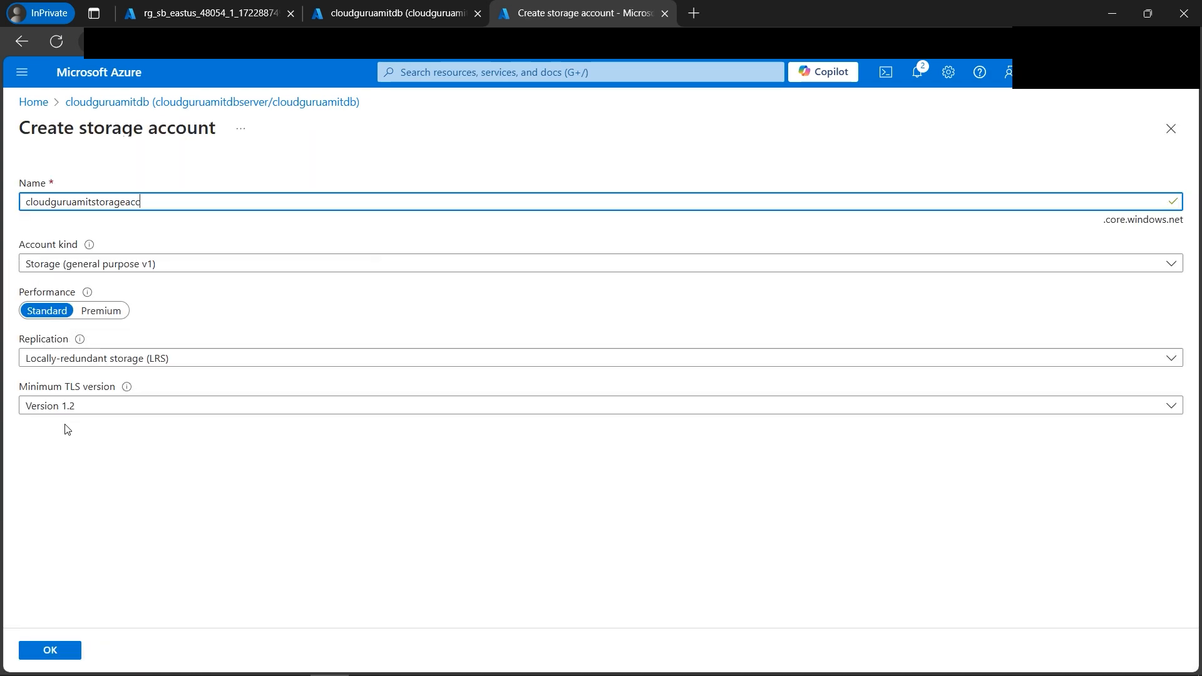
click(47, 649)
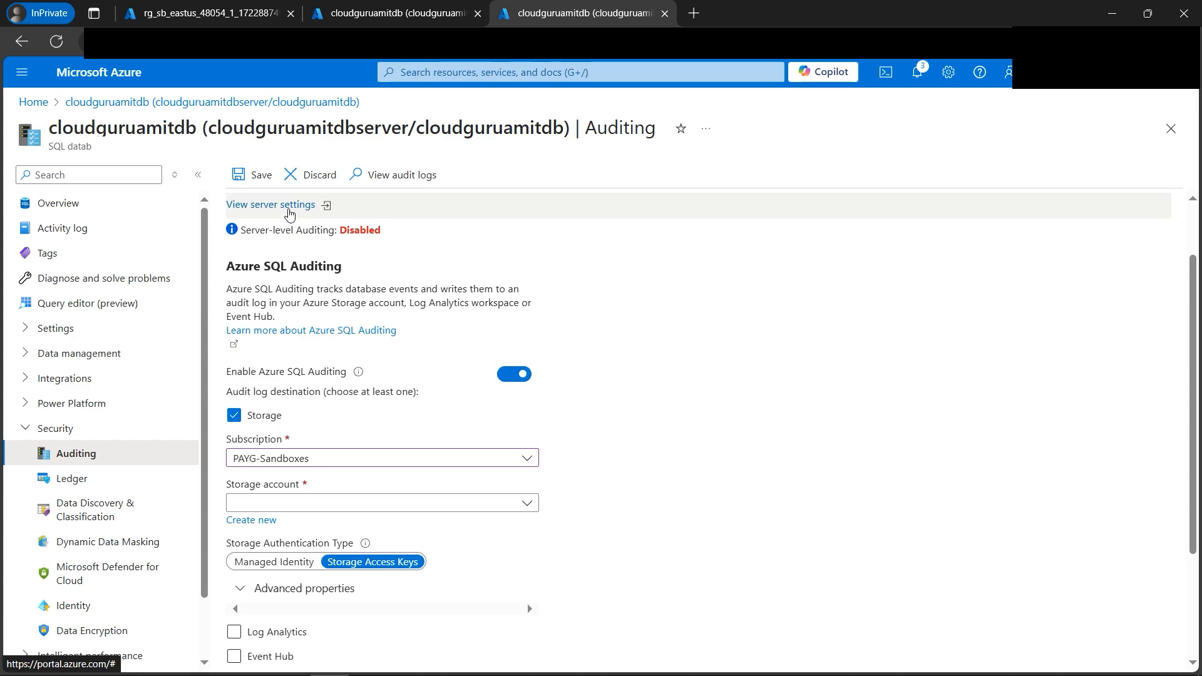
click(258, 180)
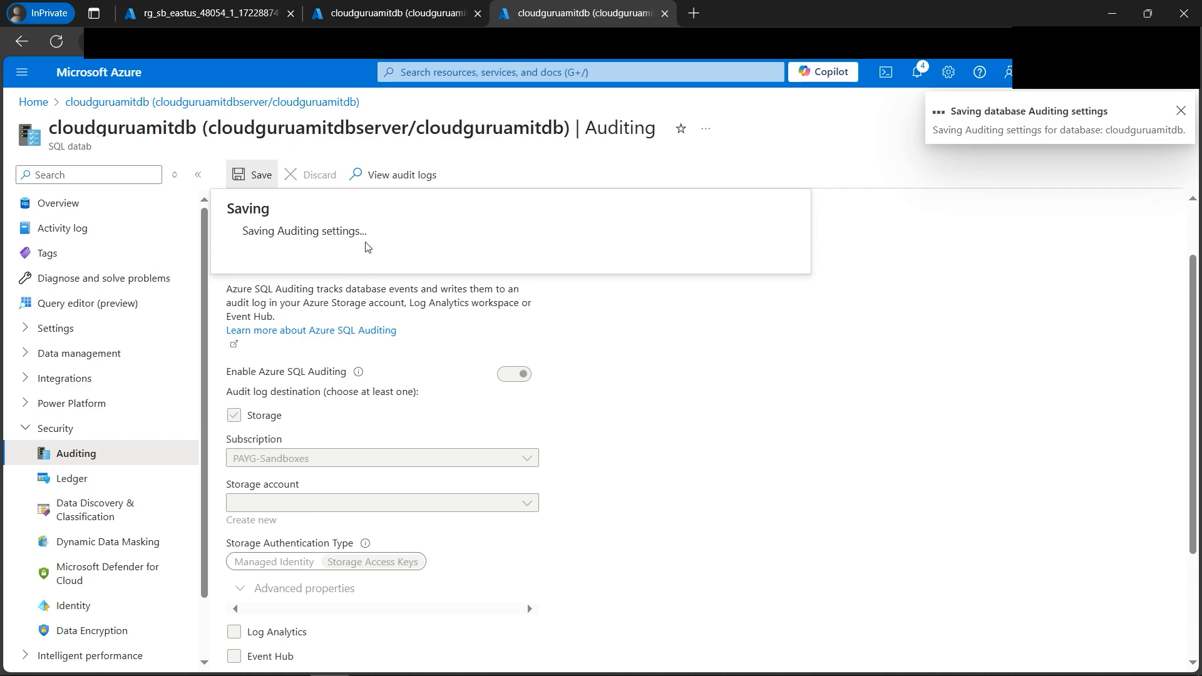
click(299, 258)
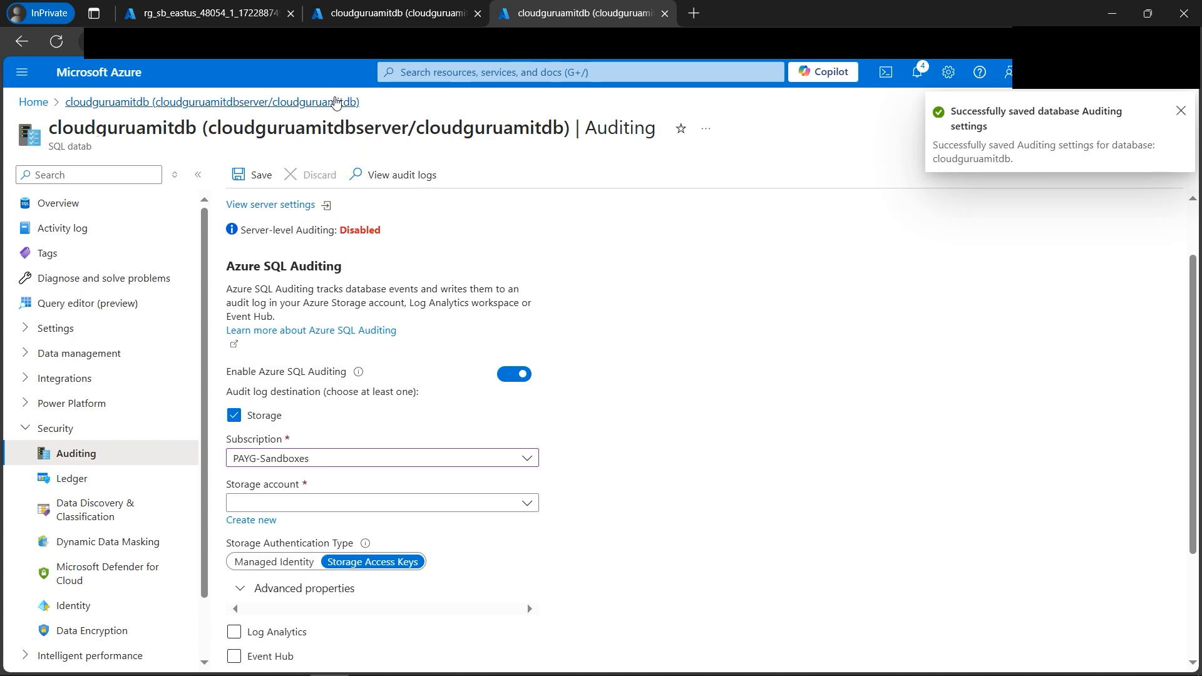
Enable Azure SQL Auditing in the server settings with Storage as the destination and PAYG-Sandboxes as the subscription.
click(313, 204)
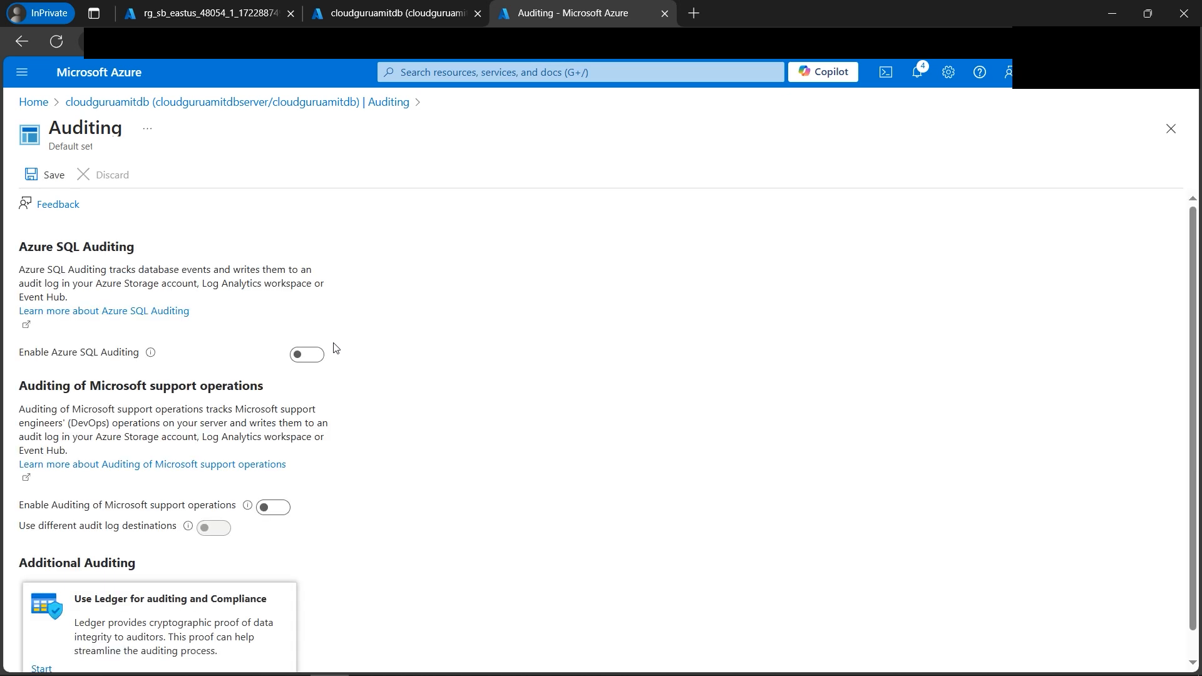
click(307, 355)
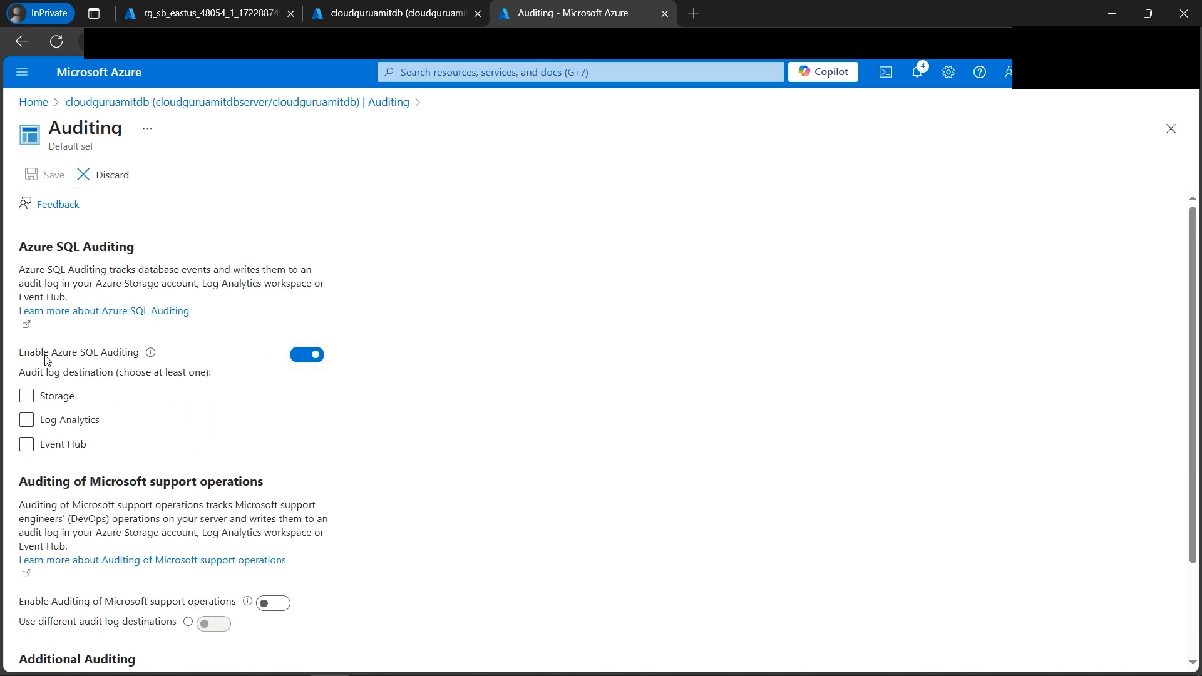
click(29, 397)
click(107, 440)
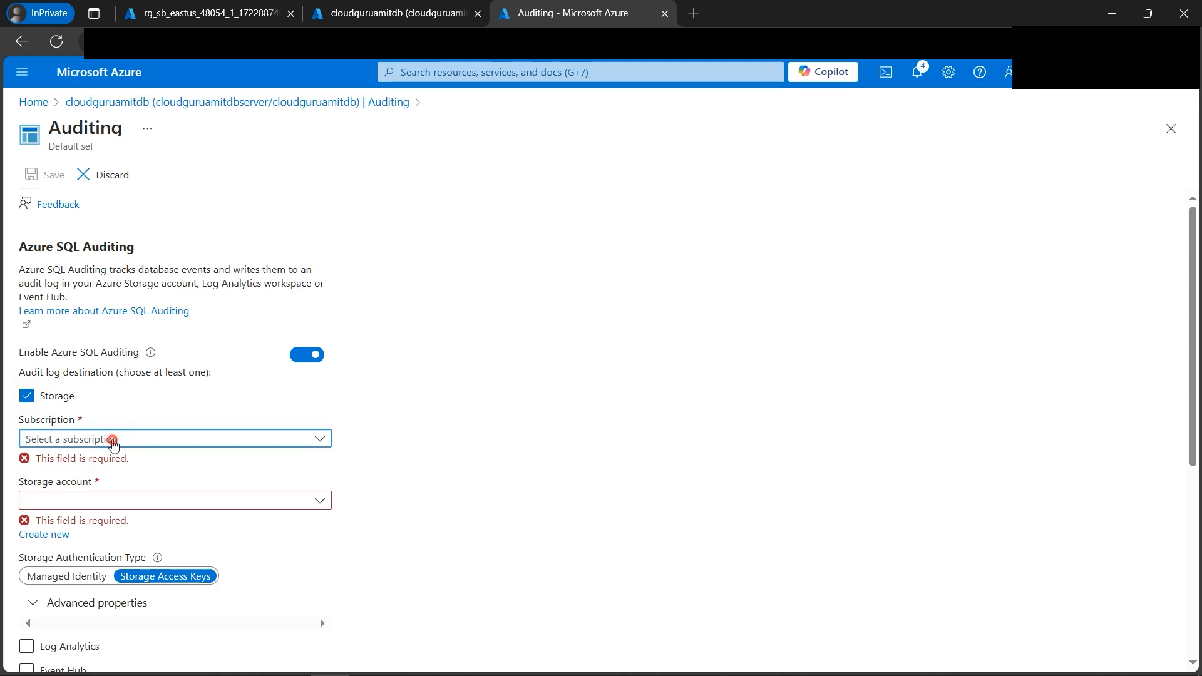
click(94, 491)
Set cloudguruamitstorageacc as the storage account for the server's audit logs and save the server auditing settings.
click(122, 484)
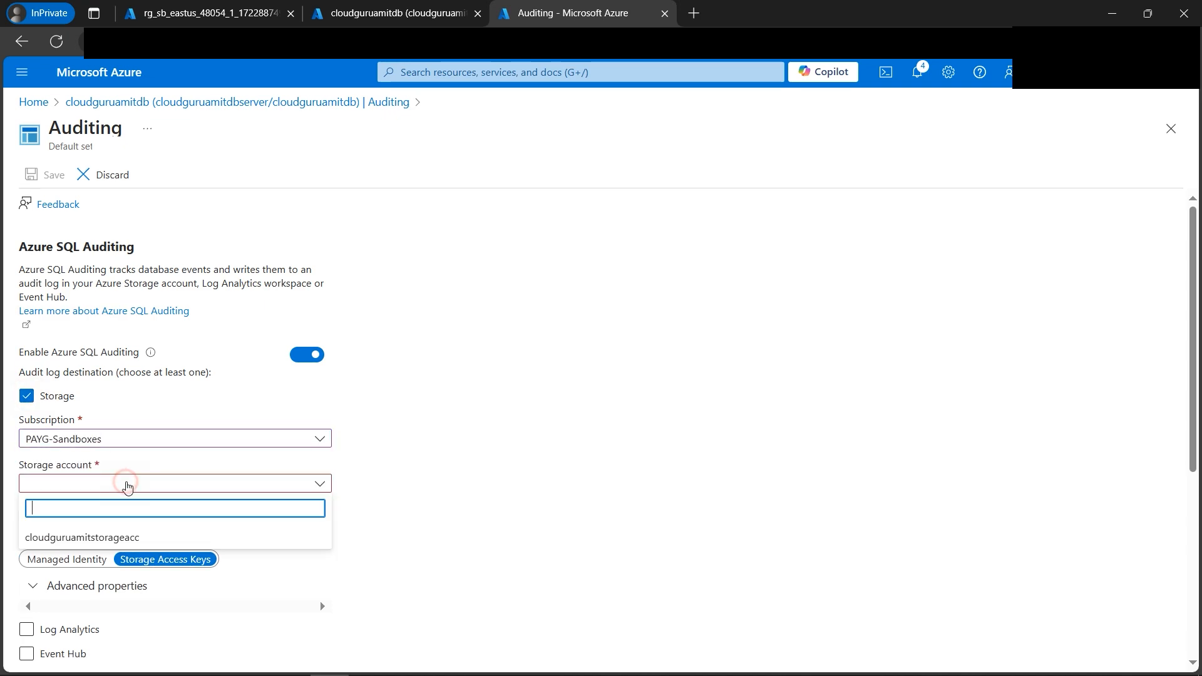
click(99, 540)
scroll(258, 525, down, 3)
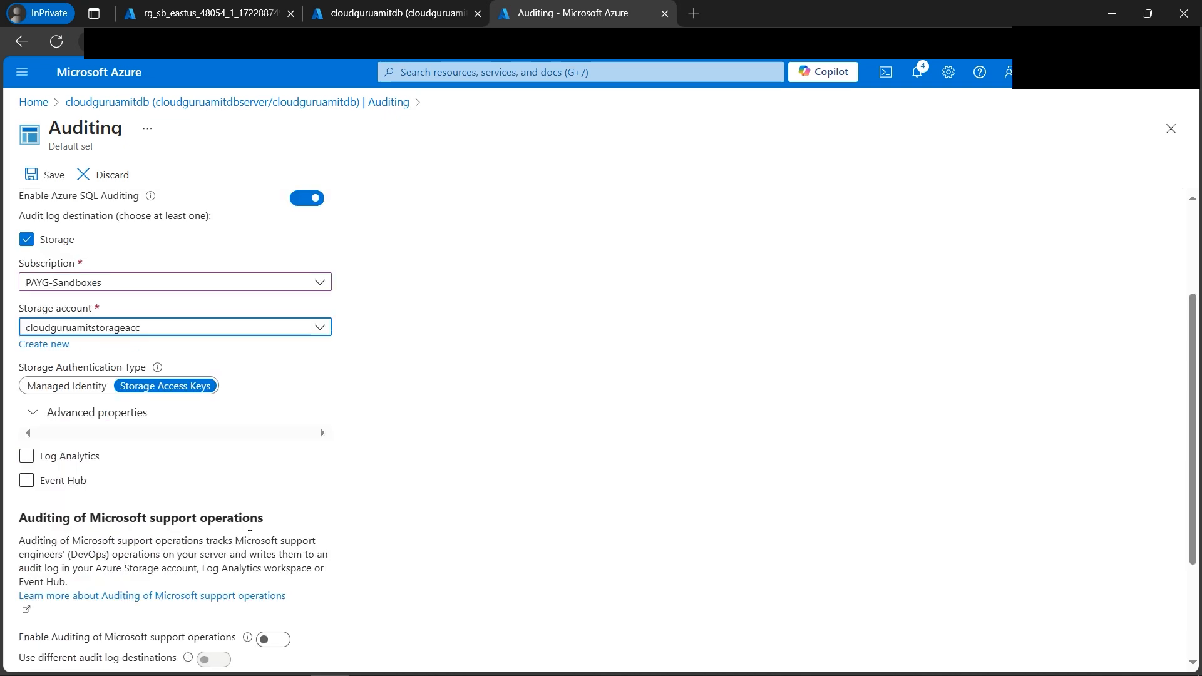
scroll(258, 524, down, 1)
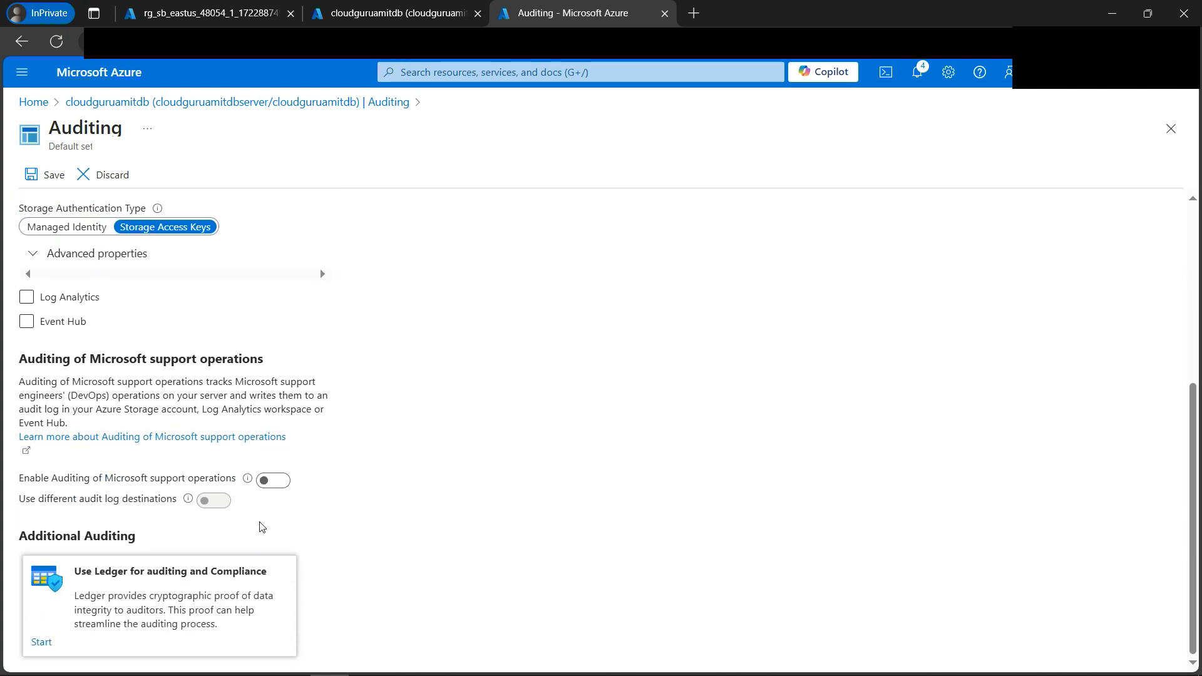
scroll(259, 513, up, 5)
click(49, 180)
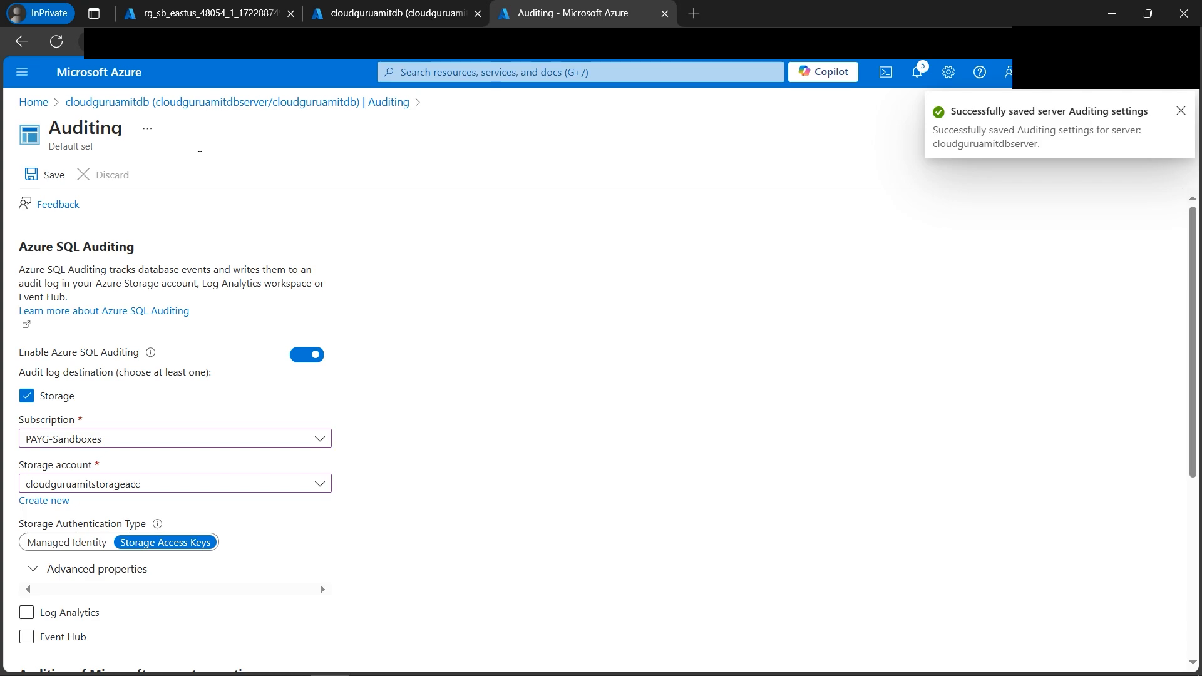
Return to the database's auditing settings and reload the page to check the server-level auditing status.
click(362, 105)
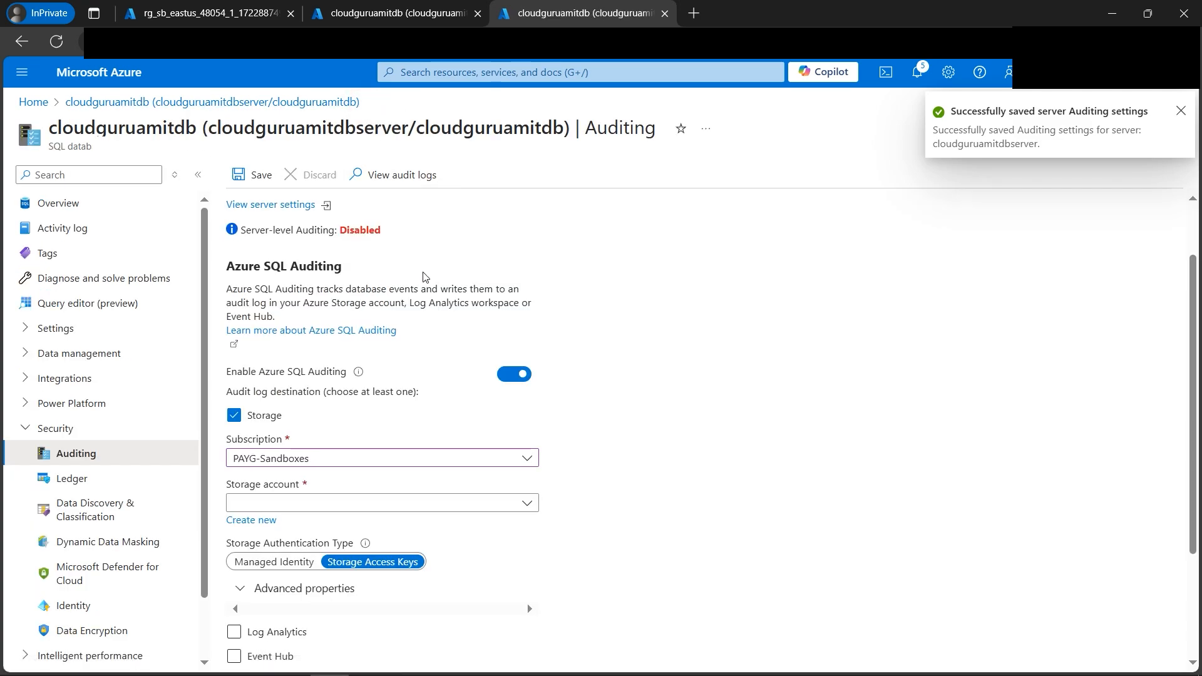
click(56, 49)
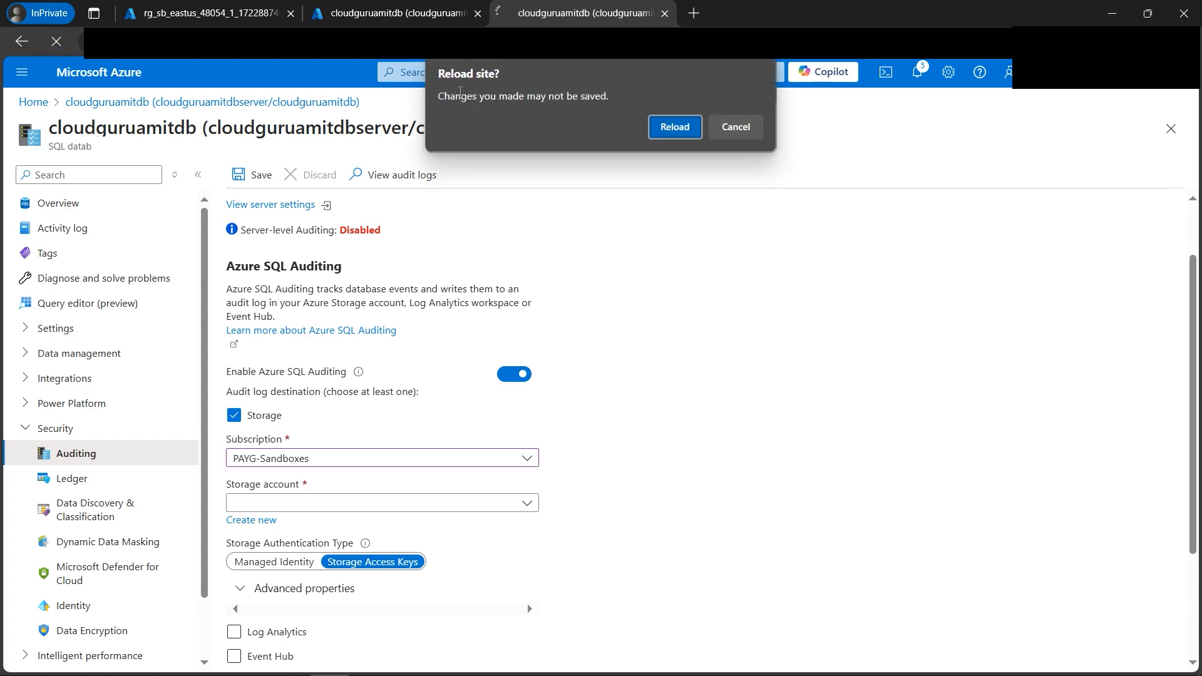
click(675, 127)
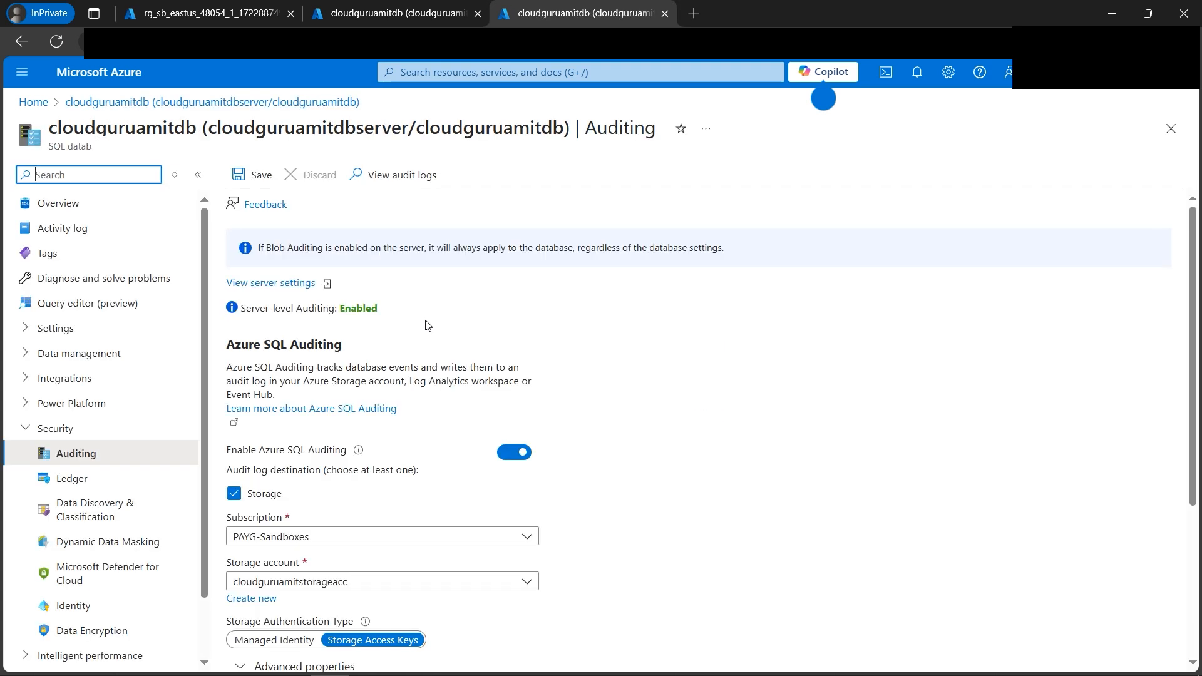
double_click(345, 309)
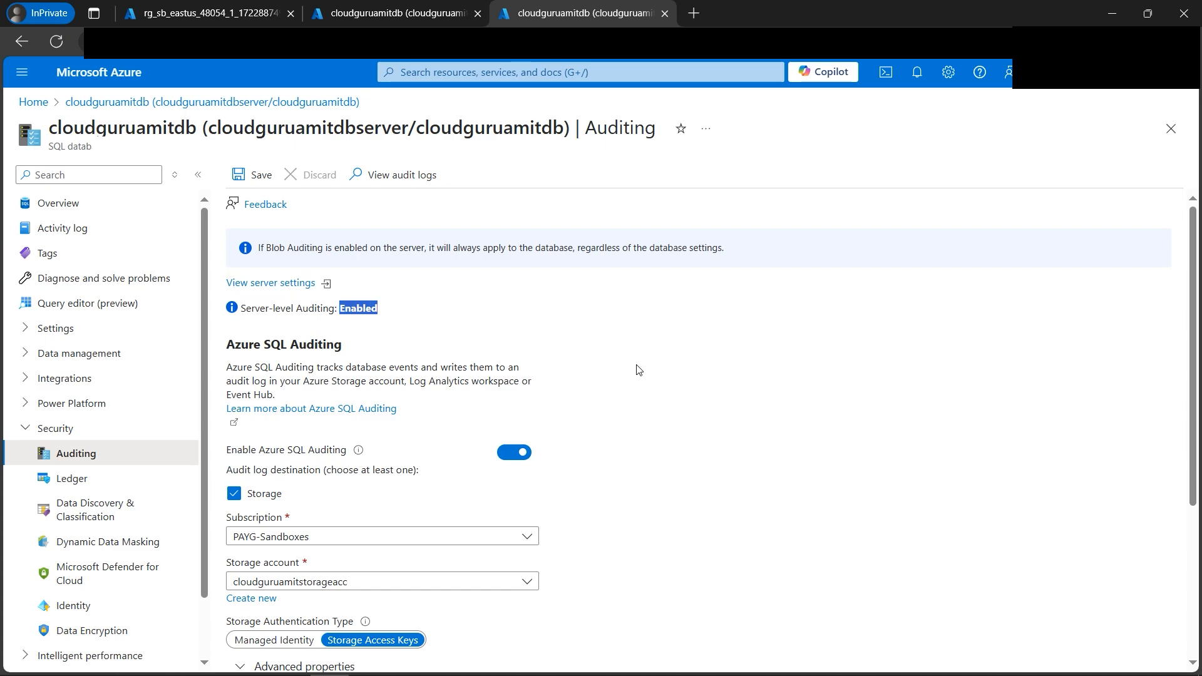
Open the database's audit logs and switch the audit source to the server audit records.
click(394, 177)
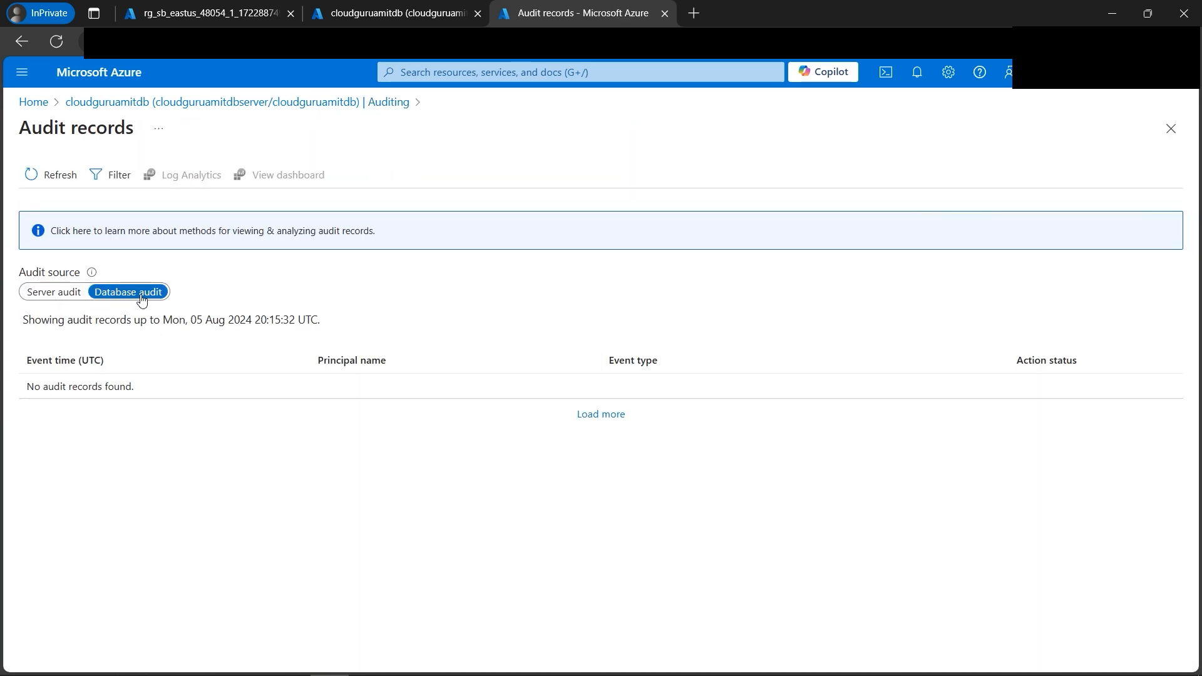
click(55, 292)
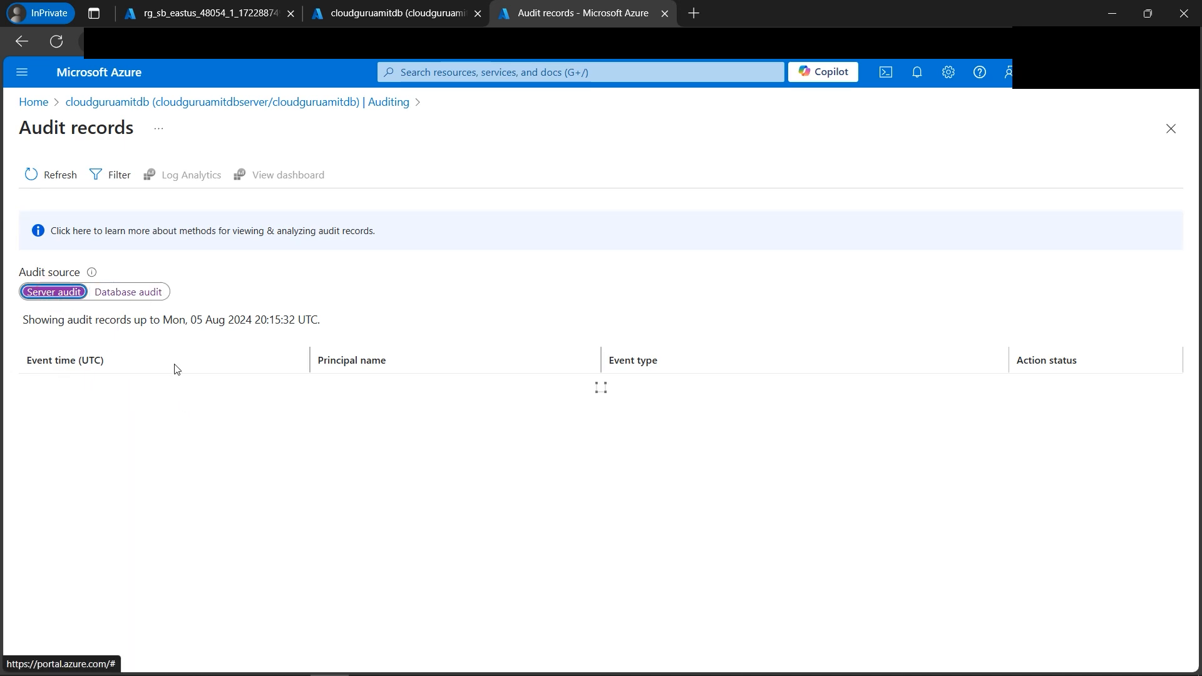
Return to the query editor and rerun the select query on the Employee_cloudguruamit table.
click(362, 19)
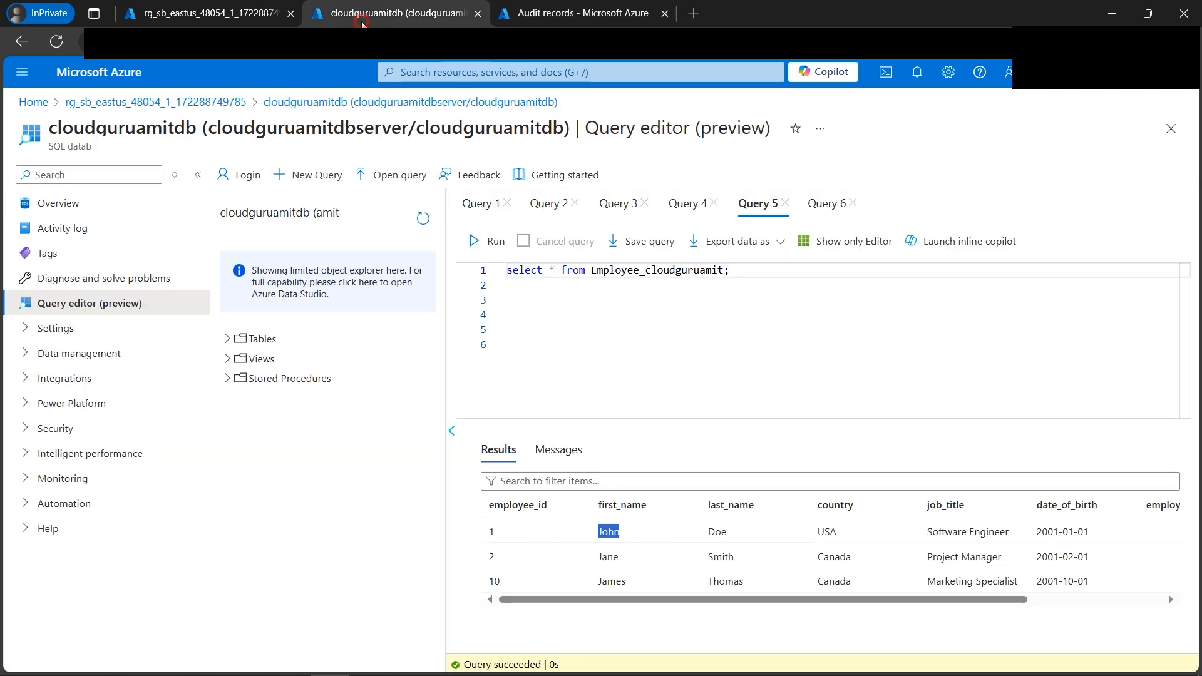
triple_click(743, 271)
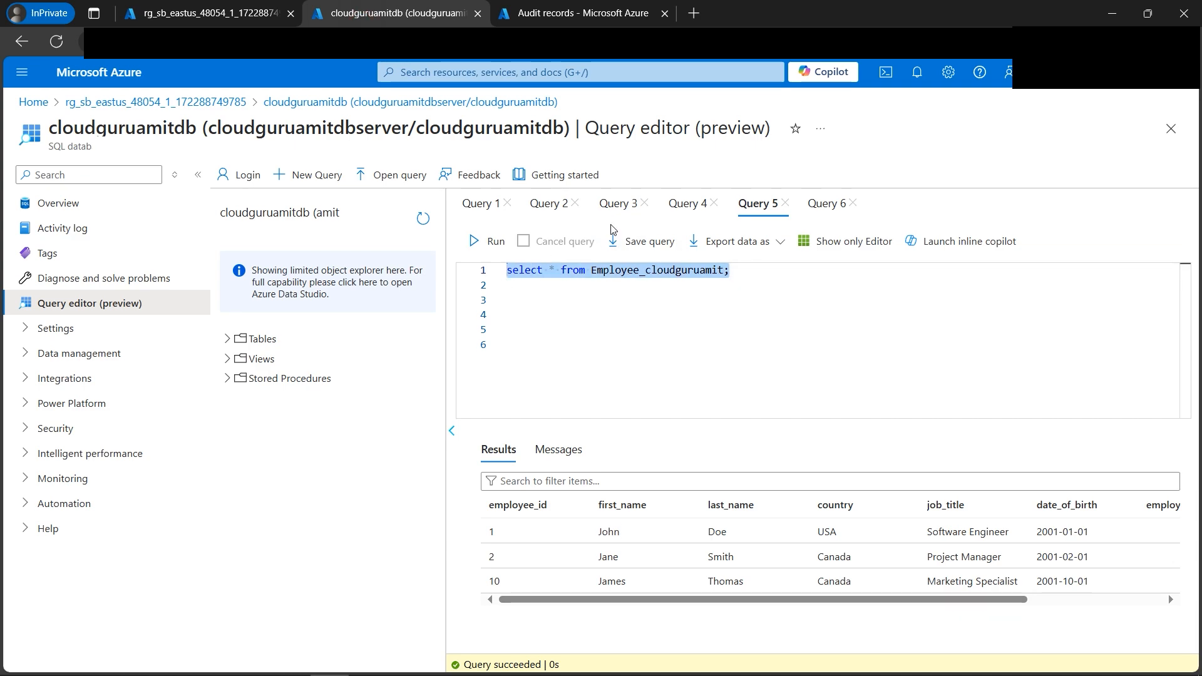
click(490, 242)
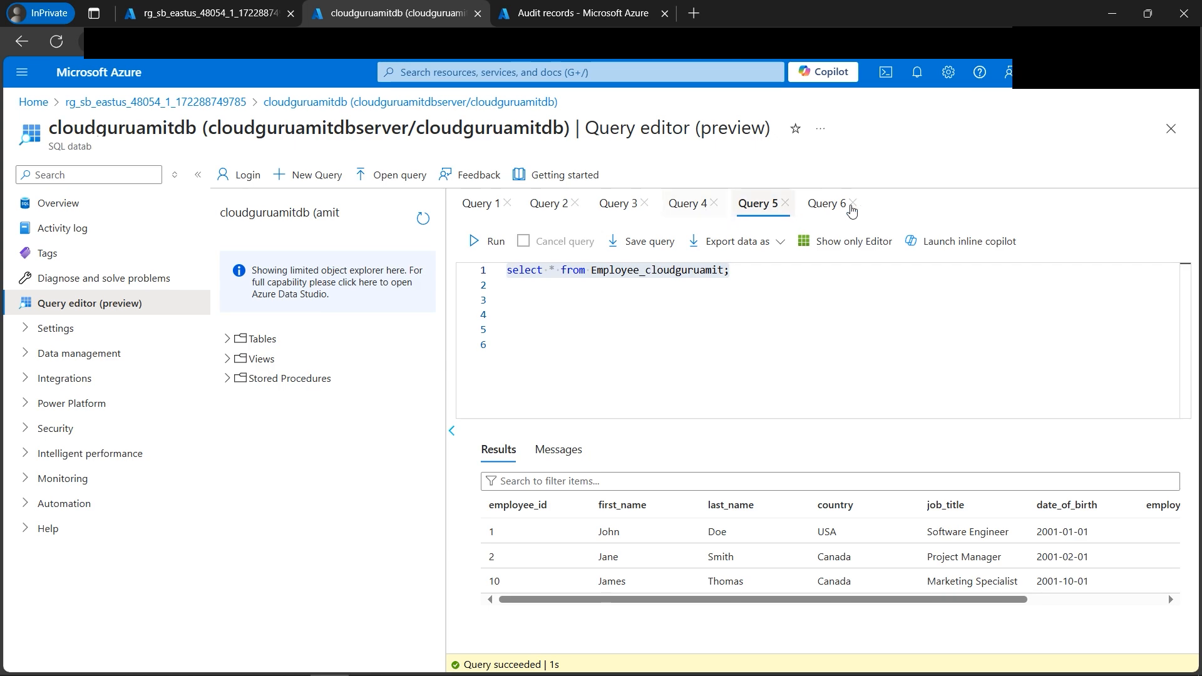
Rerun the "select * from Employee;" statement in Query 6.
click(826, 203)
triple_click(520, 270)
drag(657, 271, 504, 270)
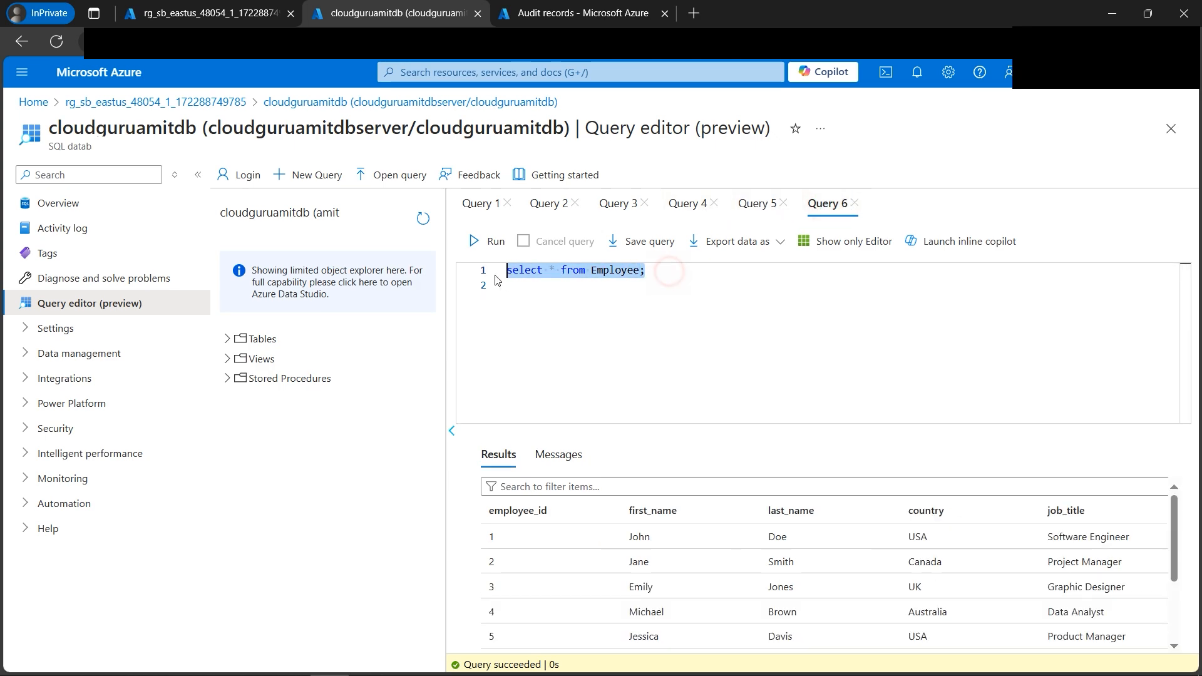
click(491, 242)
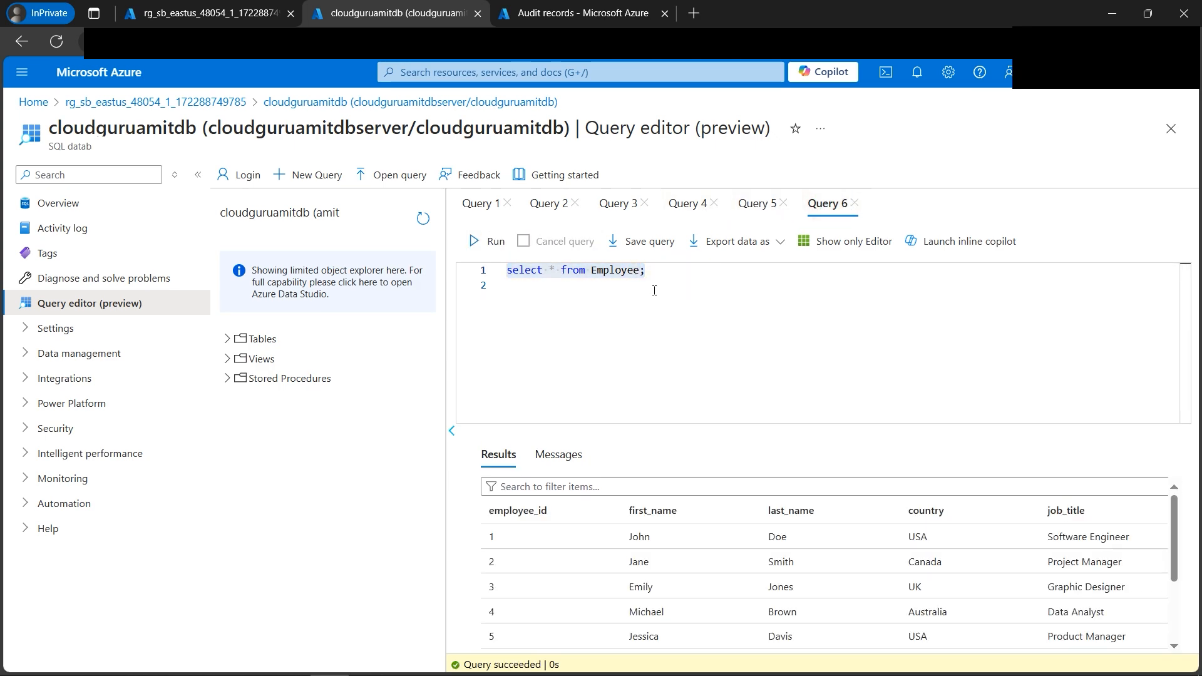
Append 123 to the date_of_birth column name in Query 4's INSERT statement for Employee_cloudguruamit and run the query.
click(684, 213)
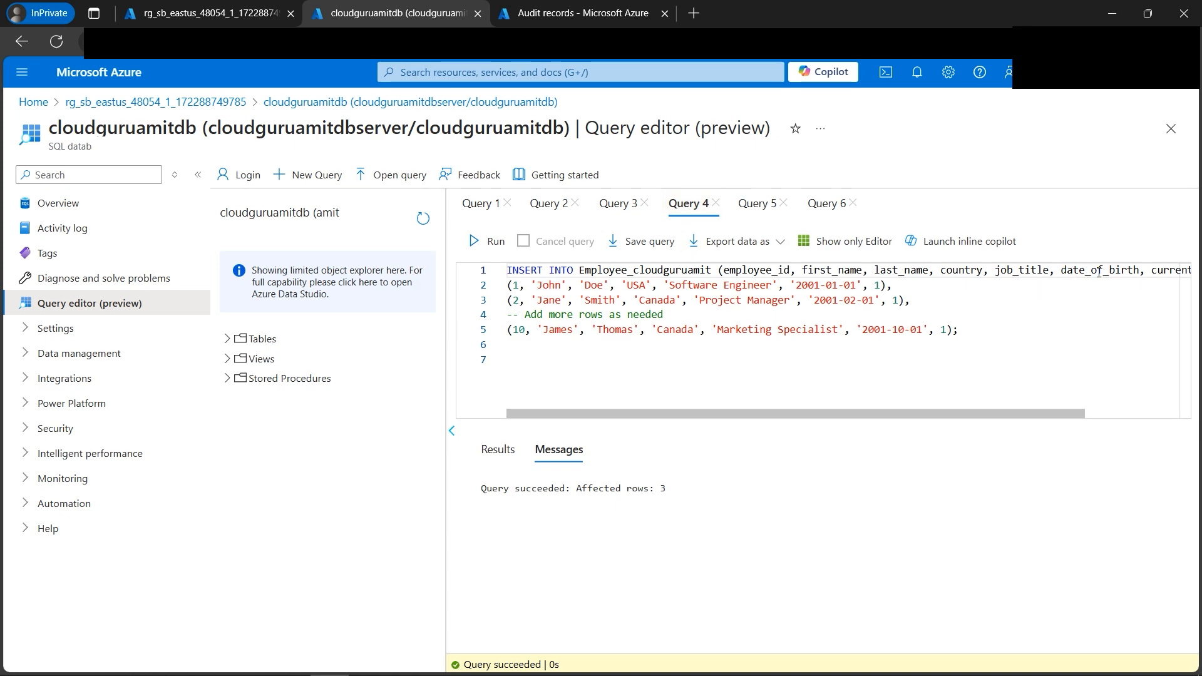
click(1139, 270)
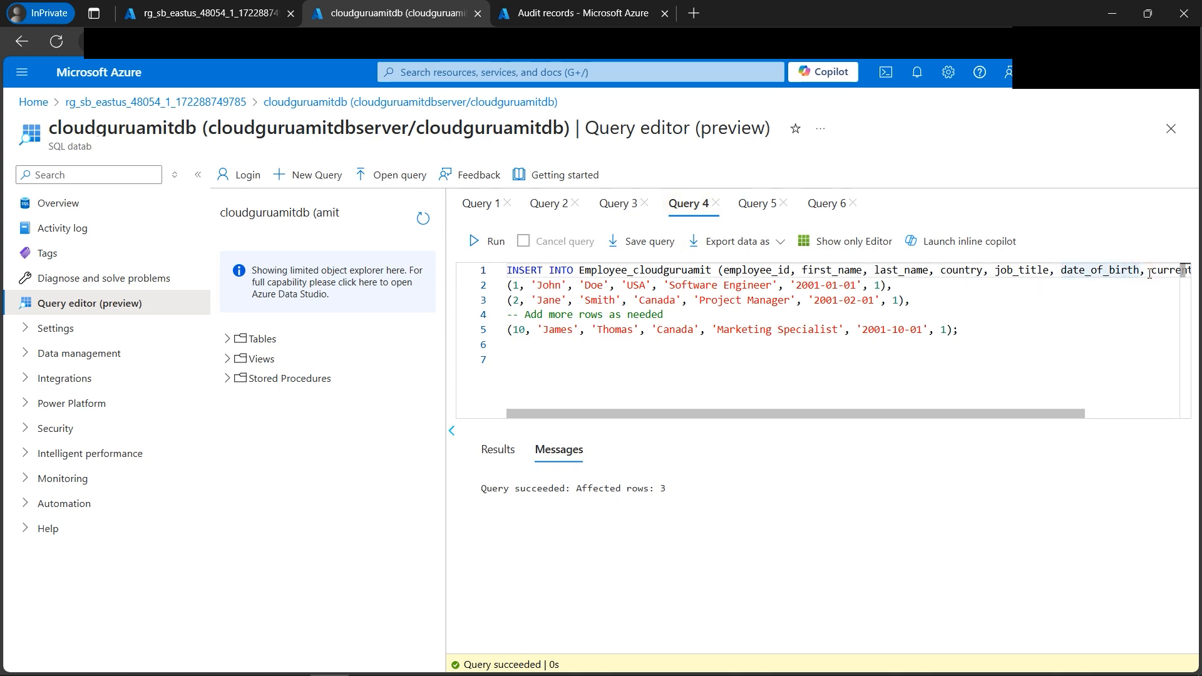
text(123)
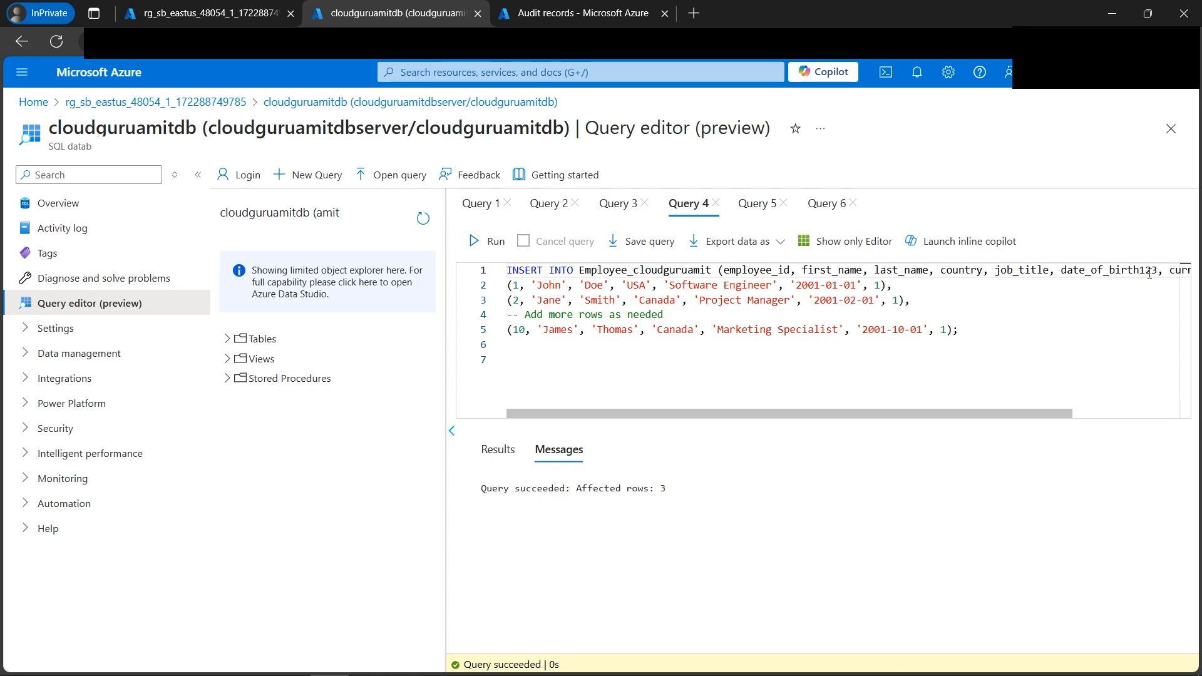
click(495, 250)
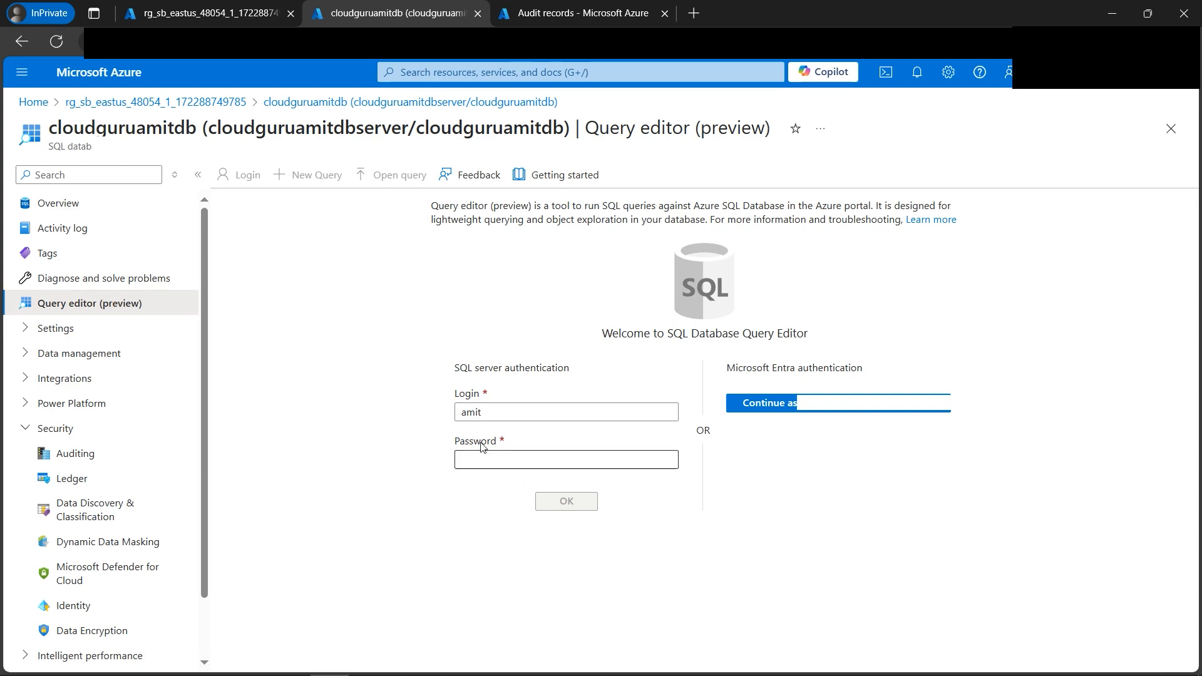
Try to sign in to the query editor with SQL server authentication by entering the account password.
click(488, 460)
text(•••••)
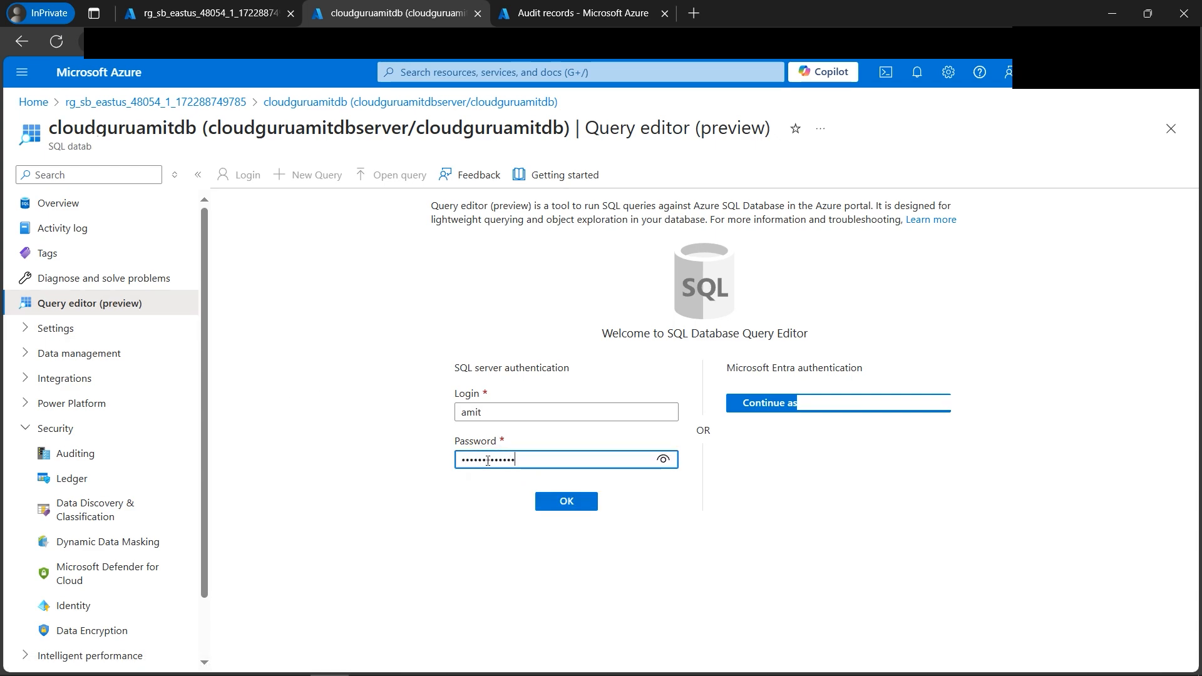
click(574, 507)
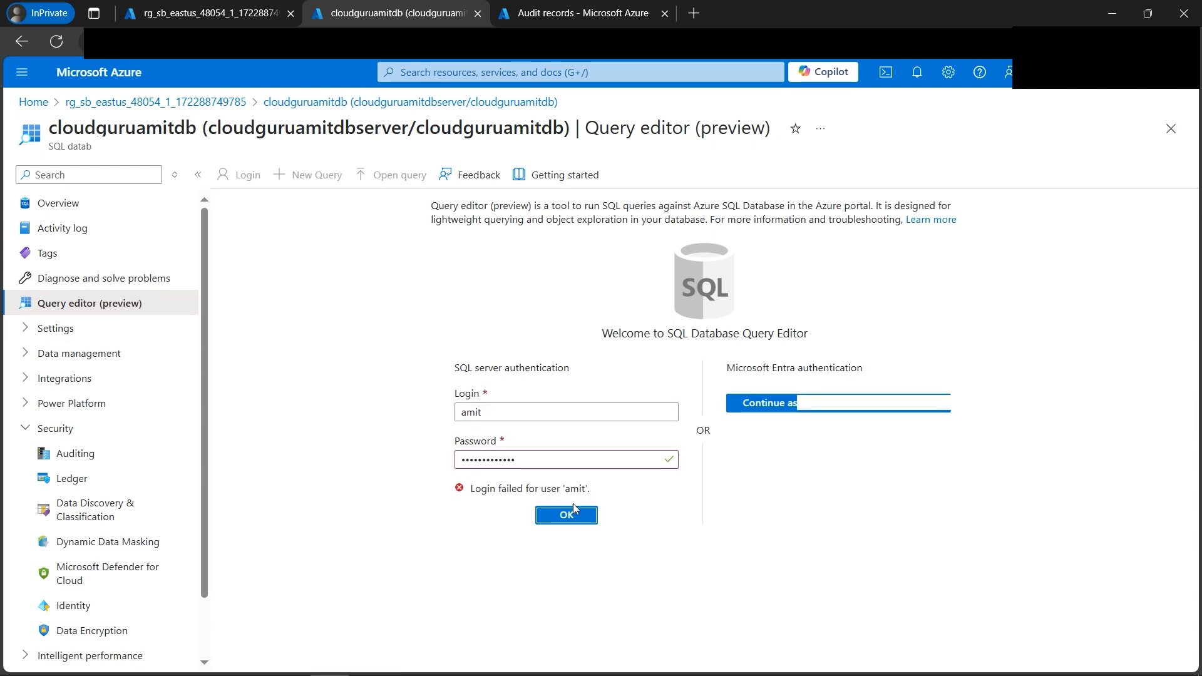
Replace the entered password with the SQL server account's password and sign in to the query editor.
click(540, 460)
drag(540, 460, 408, 462)
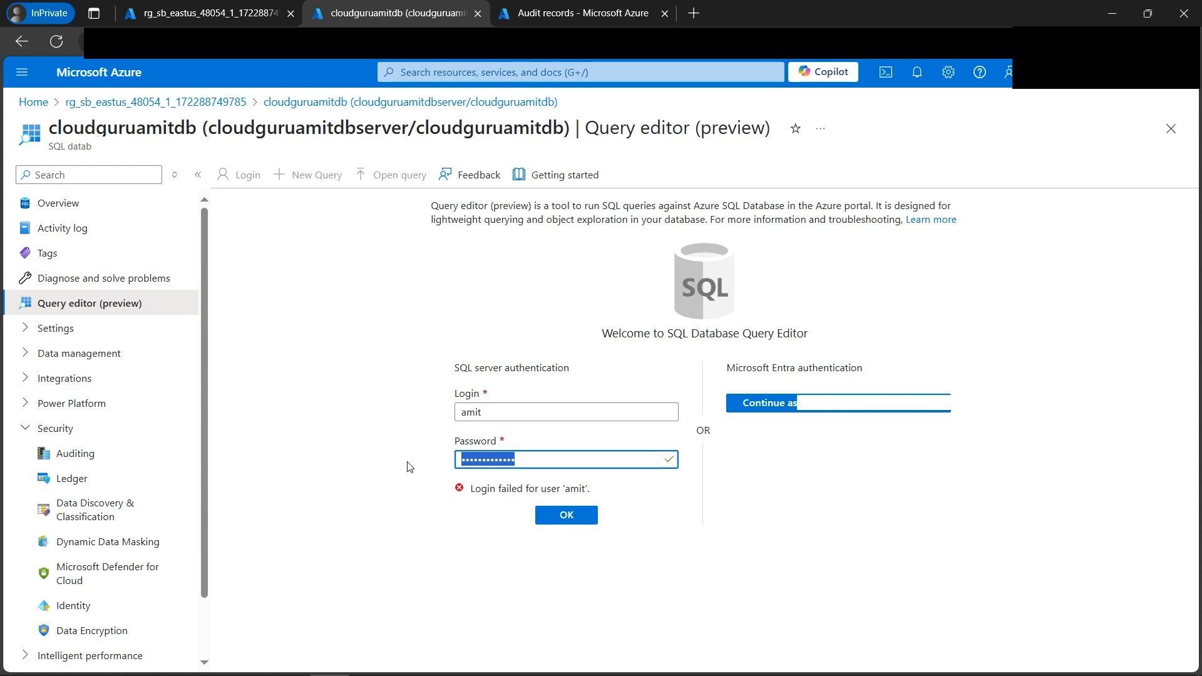
text(•••••••)
drag(595, 458, 432, 466)
text(•••)
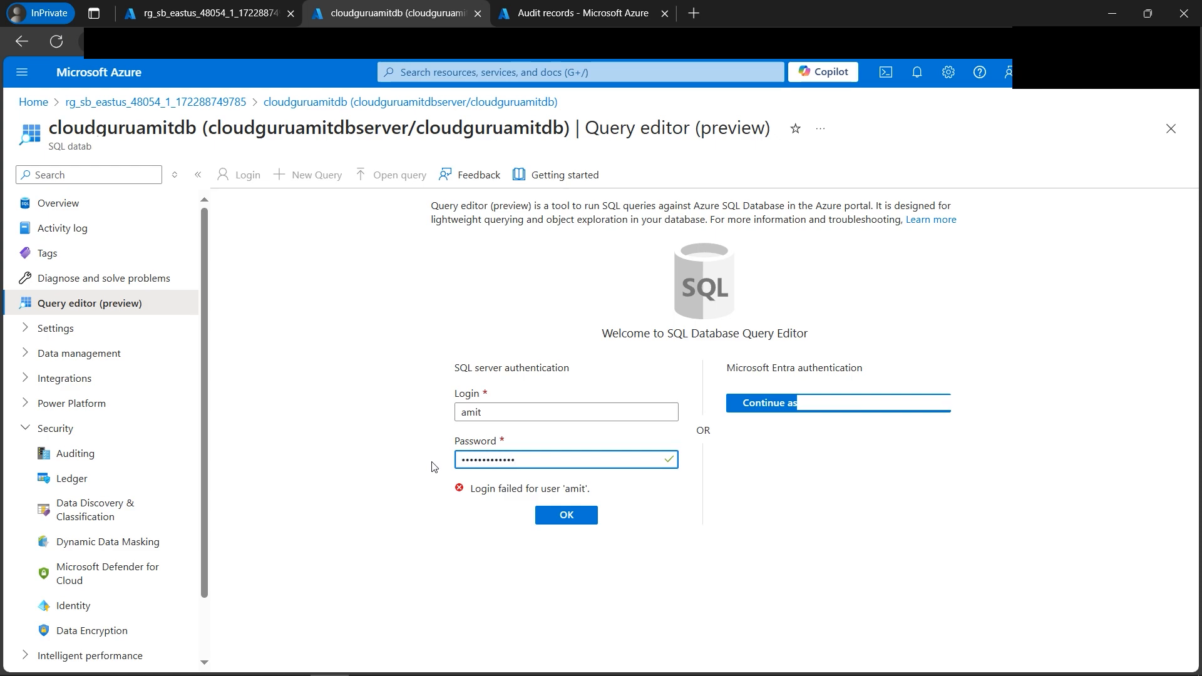
click(564, 522)
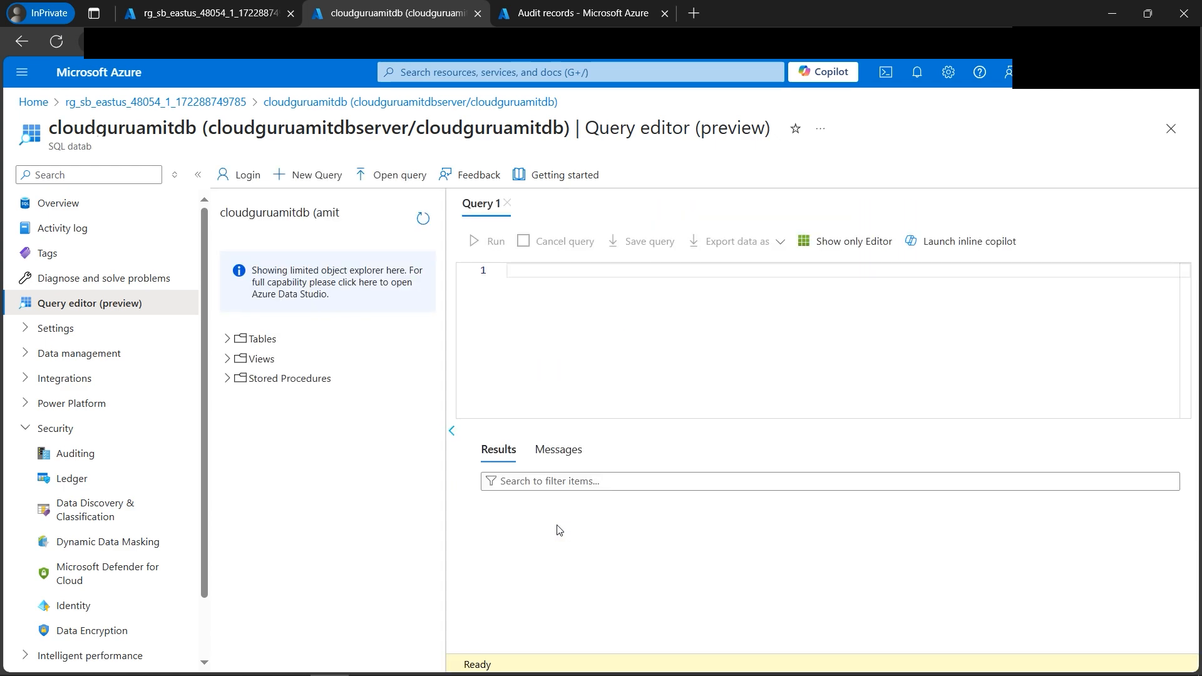
Expand the database's tables and query the top 1000 rows of dbo.Employee and of dbo.Employee_cloudguruamit.
click(229, 339)
click(239, 358)
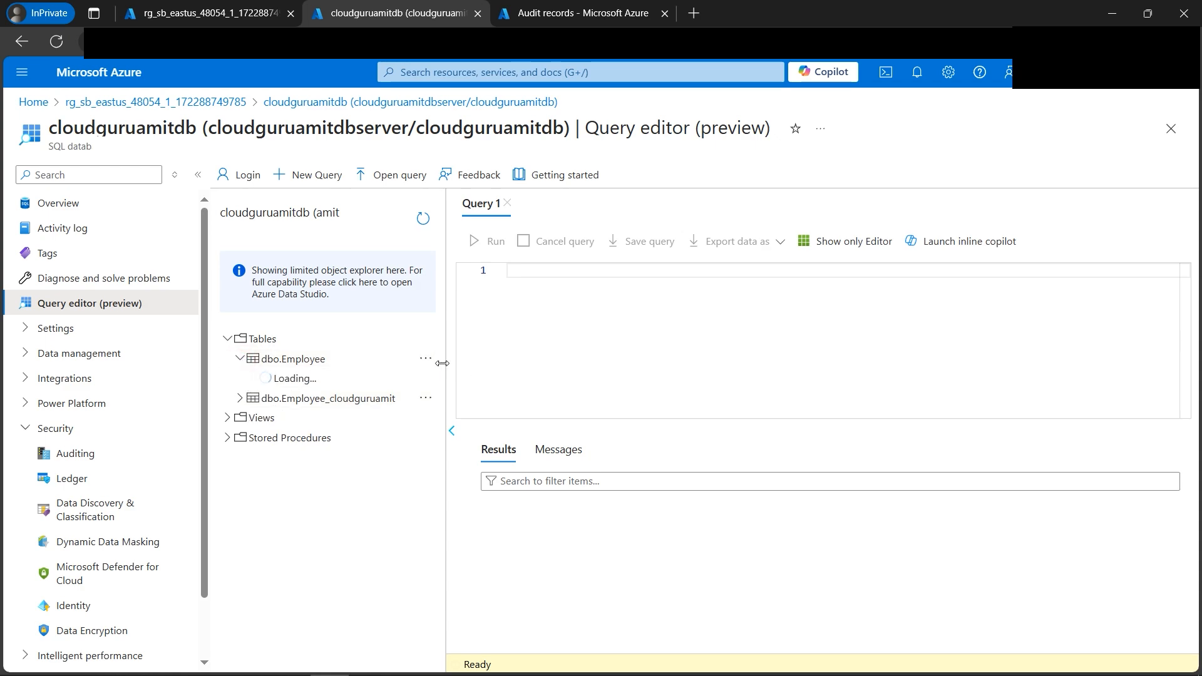
click(425, 358)
click(475, 377)
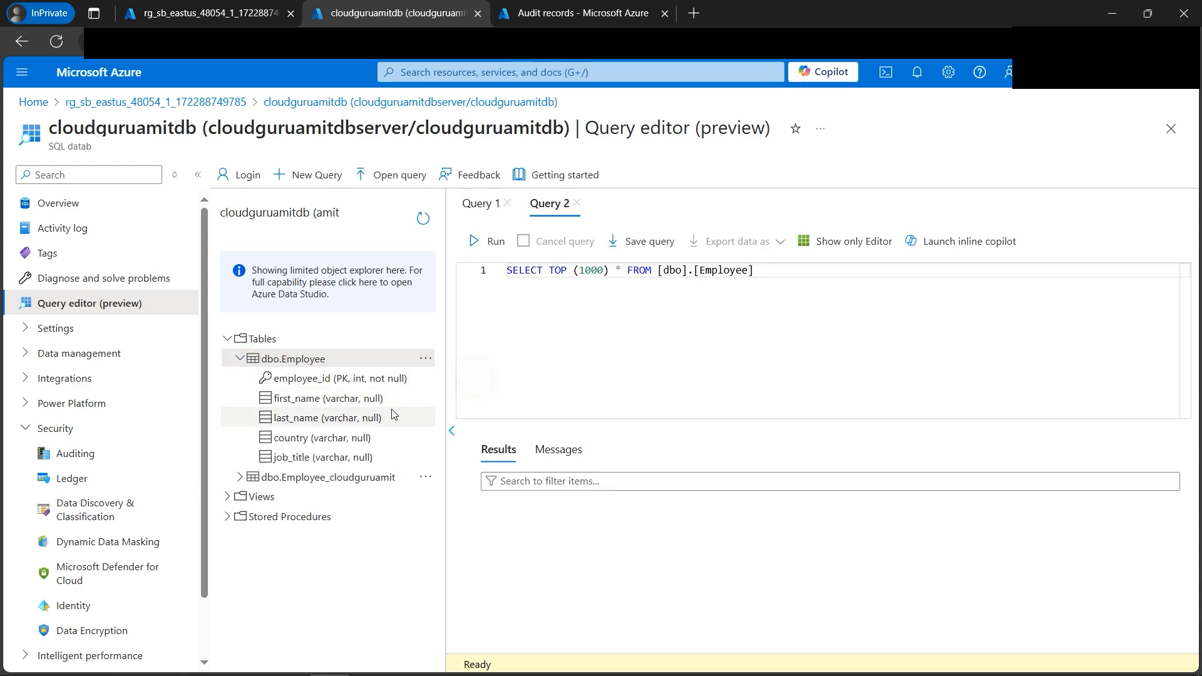
click(425, 478)
click(476, 494)
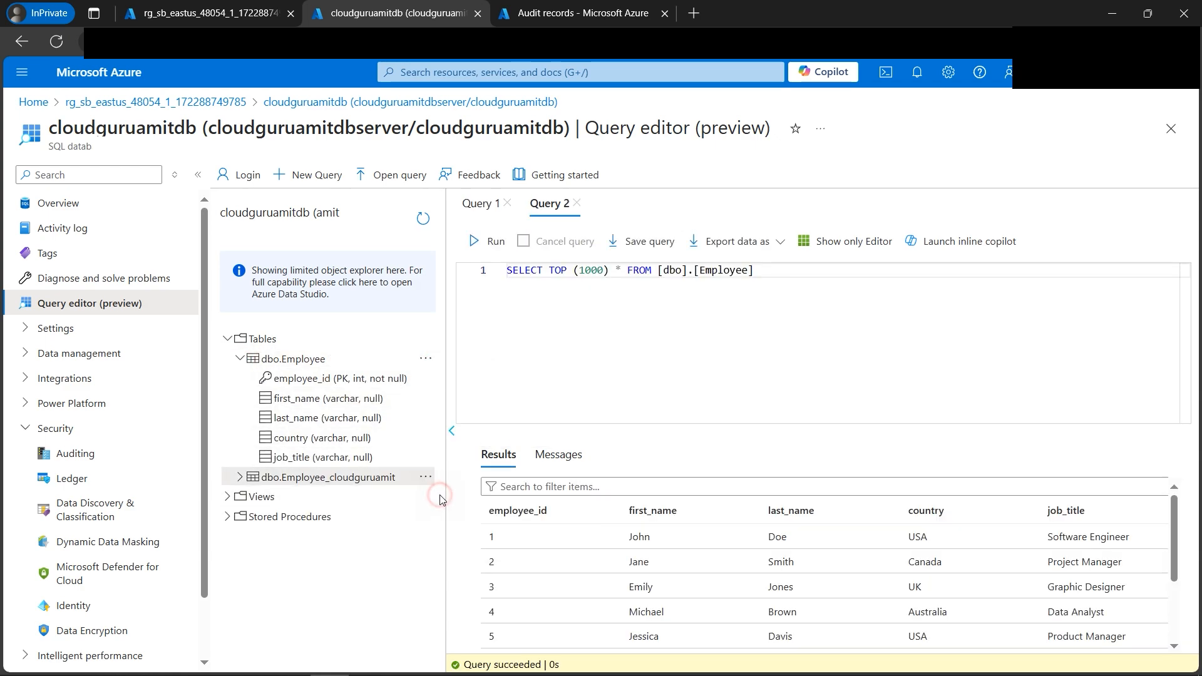
Return to the audit records, refresh the server audit, and load more entries to examine authentication and batch events with their action status.
click(576, 15)
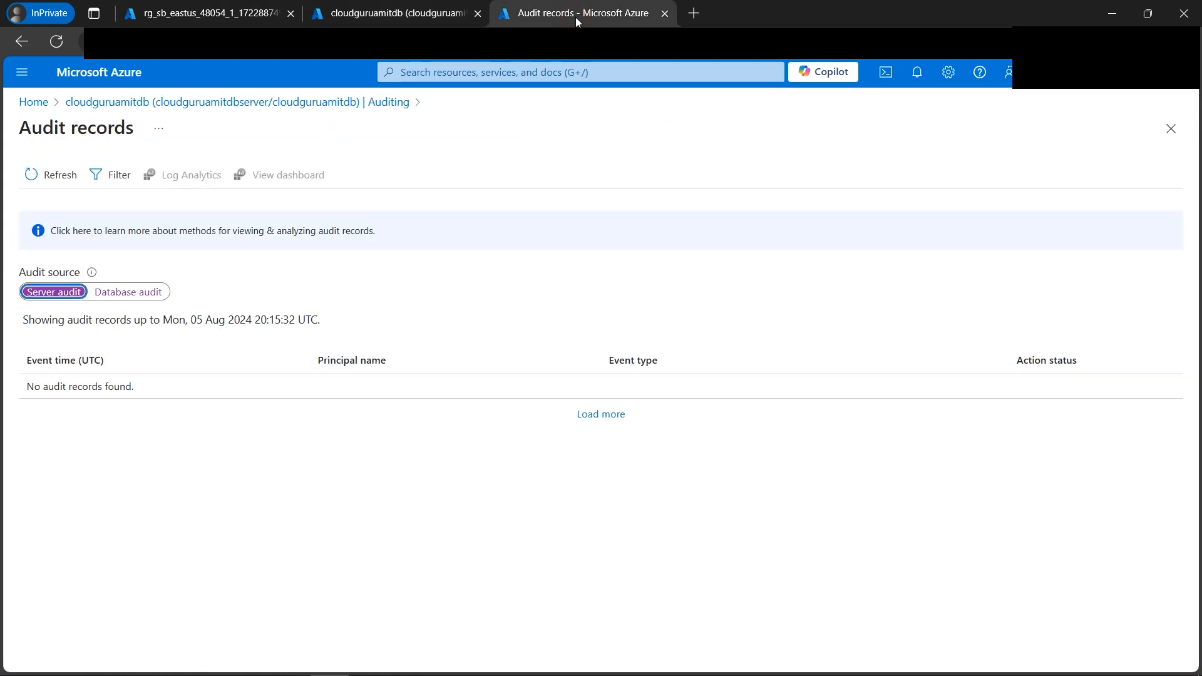
click(48, 176)
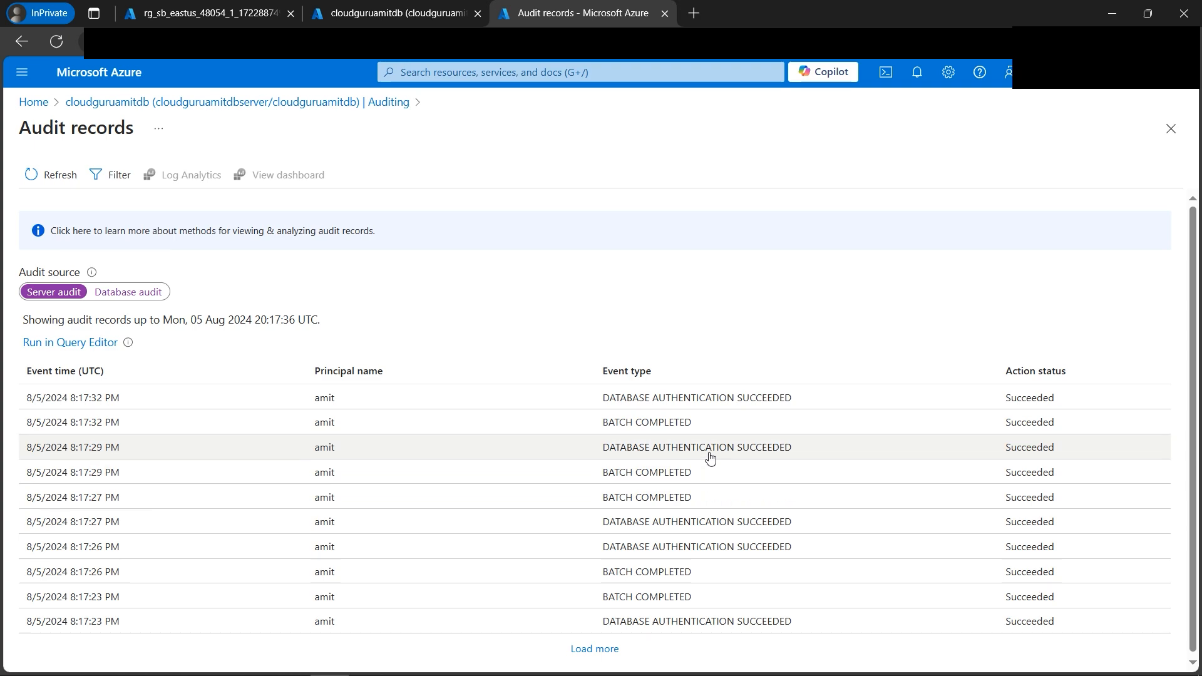
click(610, 649)
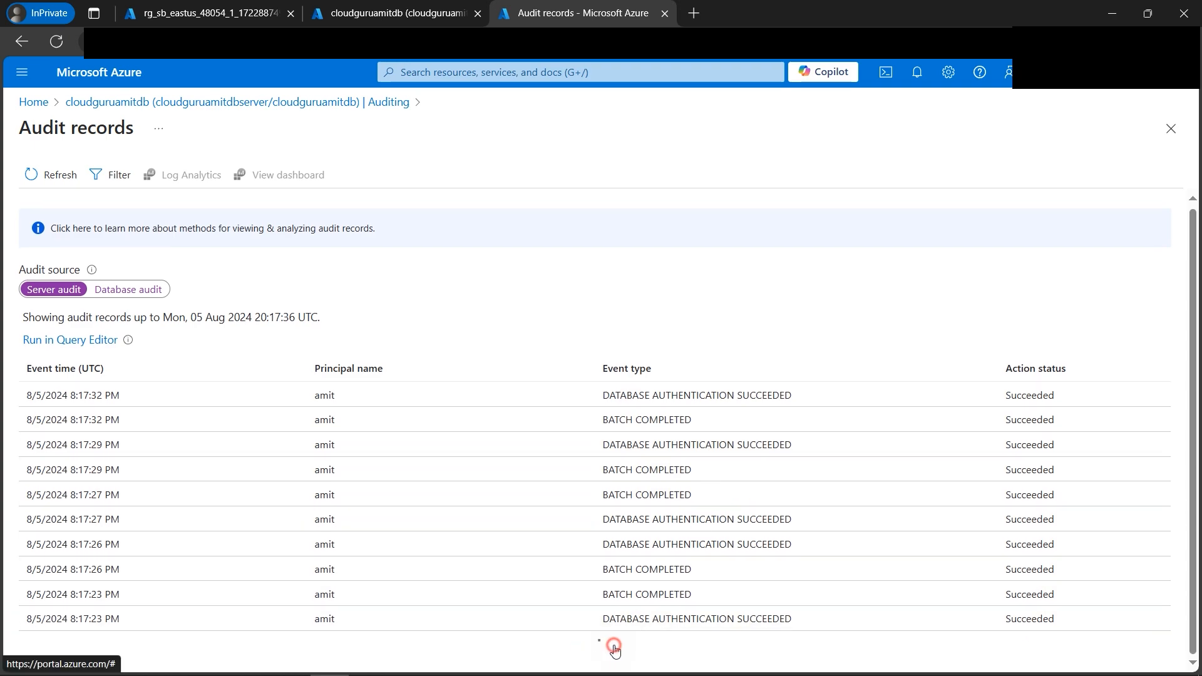
drag(593, 396, 794, 407)
scroll(764, 457, down, 3)
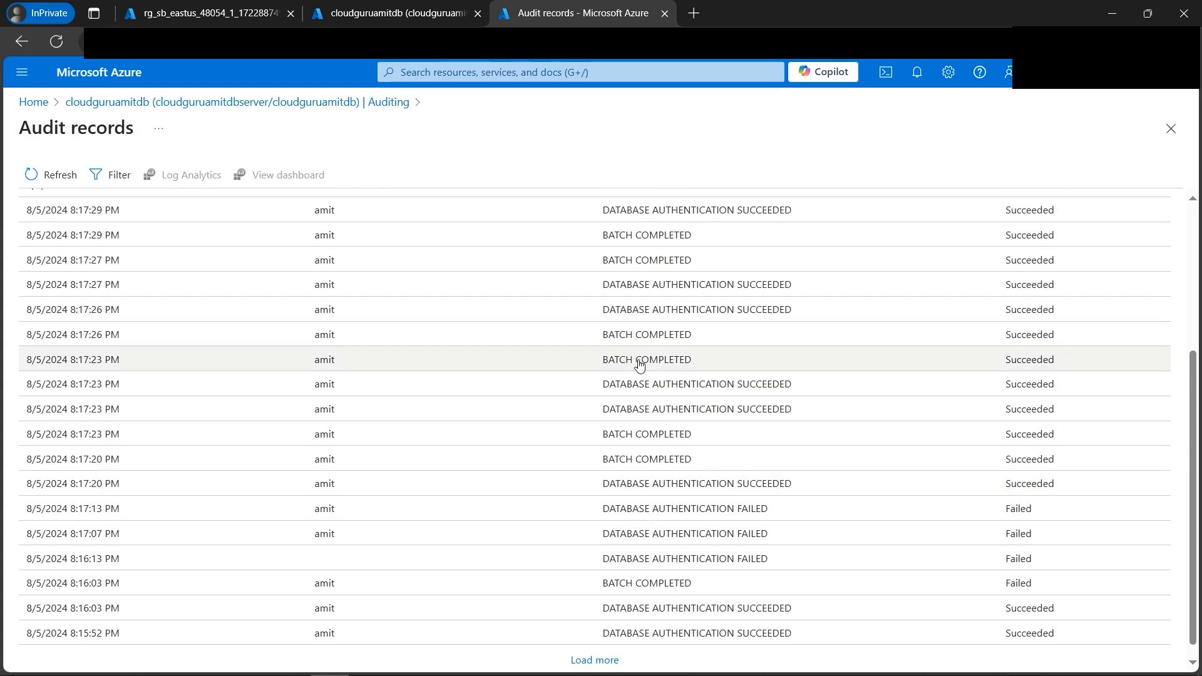
scroll(622, 445, down, 1)
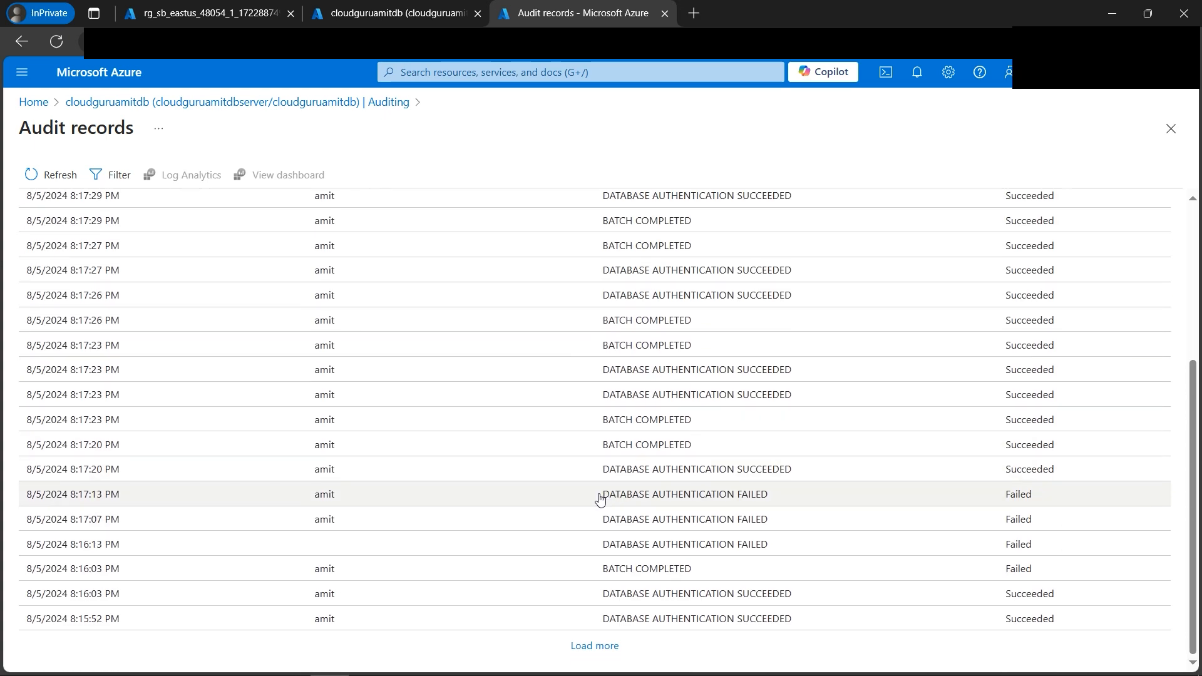
drag(600, 499, 601, 528)
drag(783, 547, 611, 553)
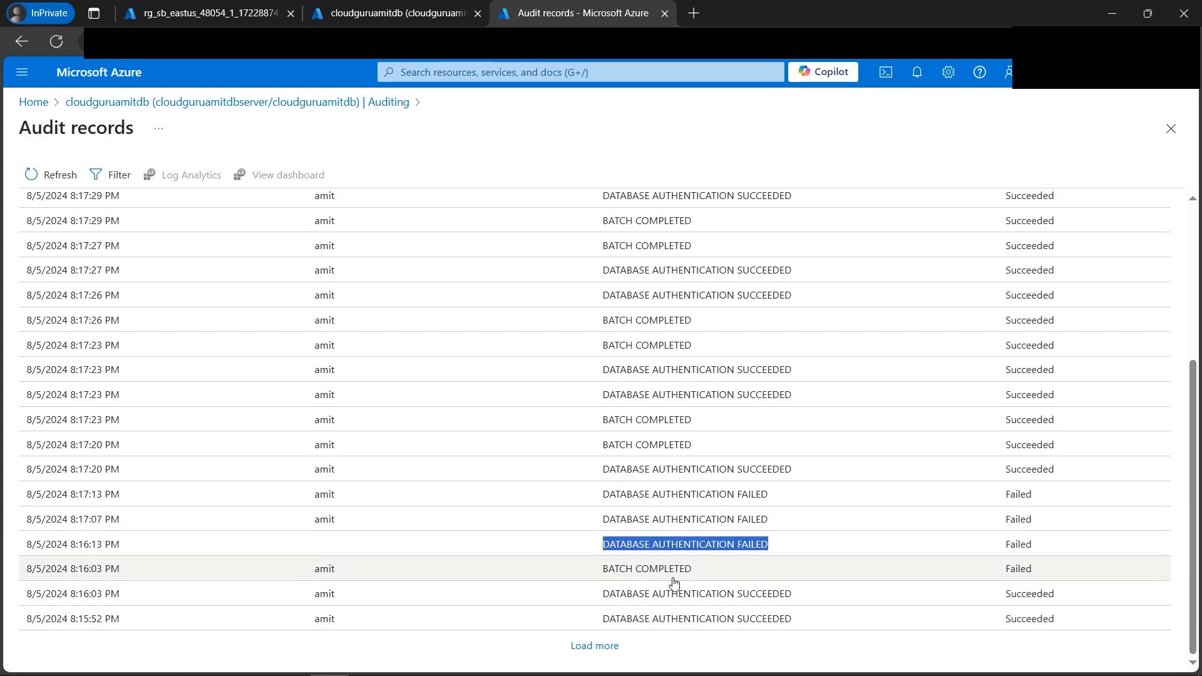
scroll(674, 582, up, 4)
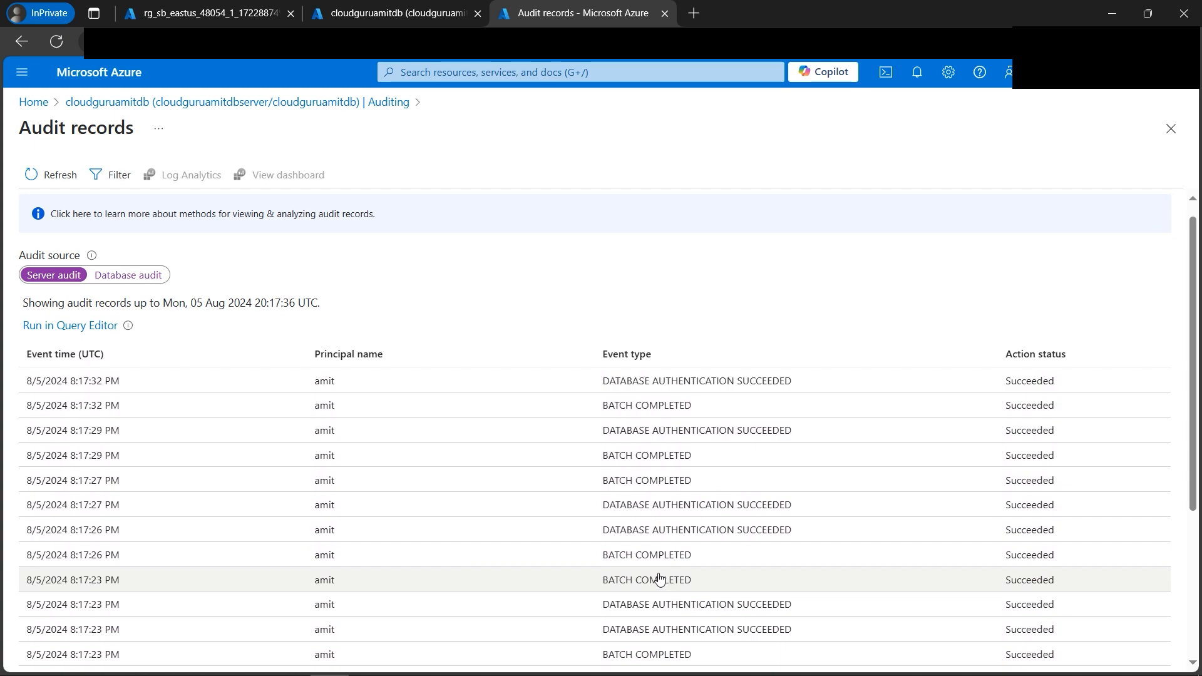
Switch the audit source to the database audit and load more records to examine the authentication and batch events and their action status.
click(133, 275)
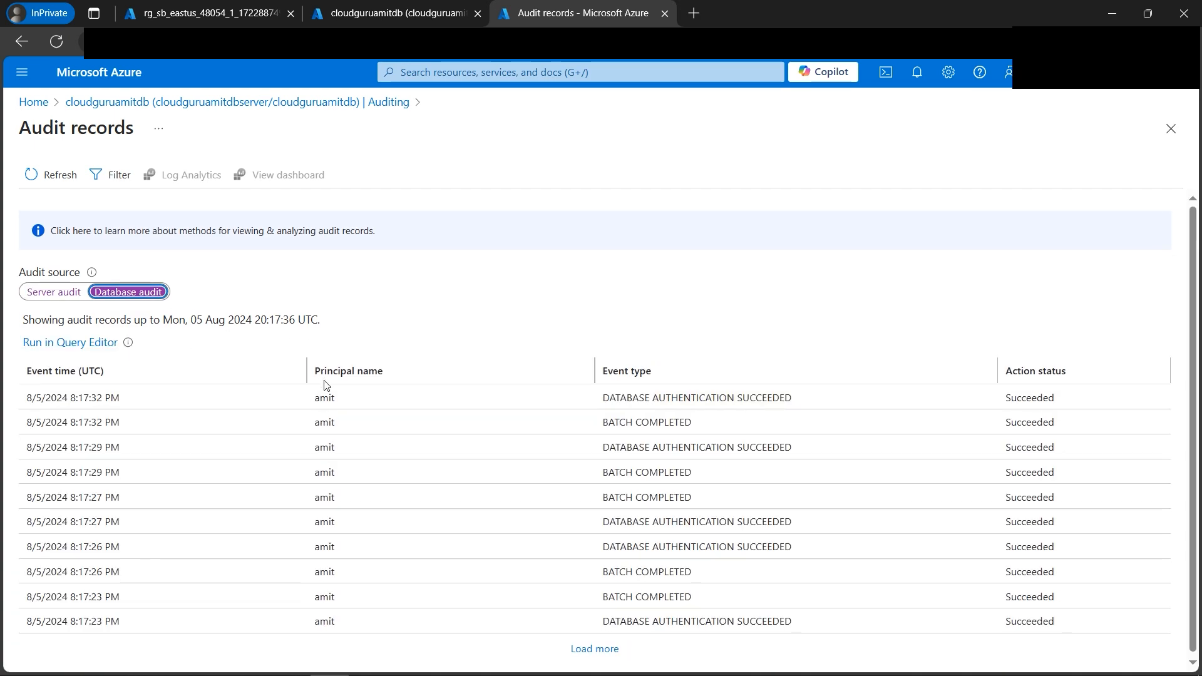
click(599, 646)
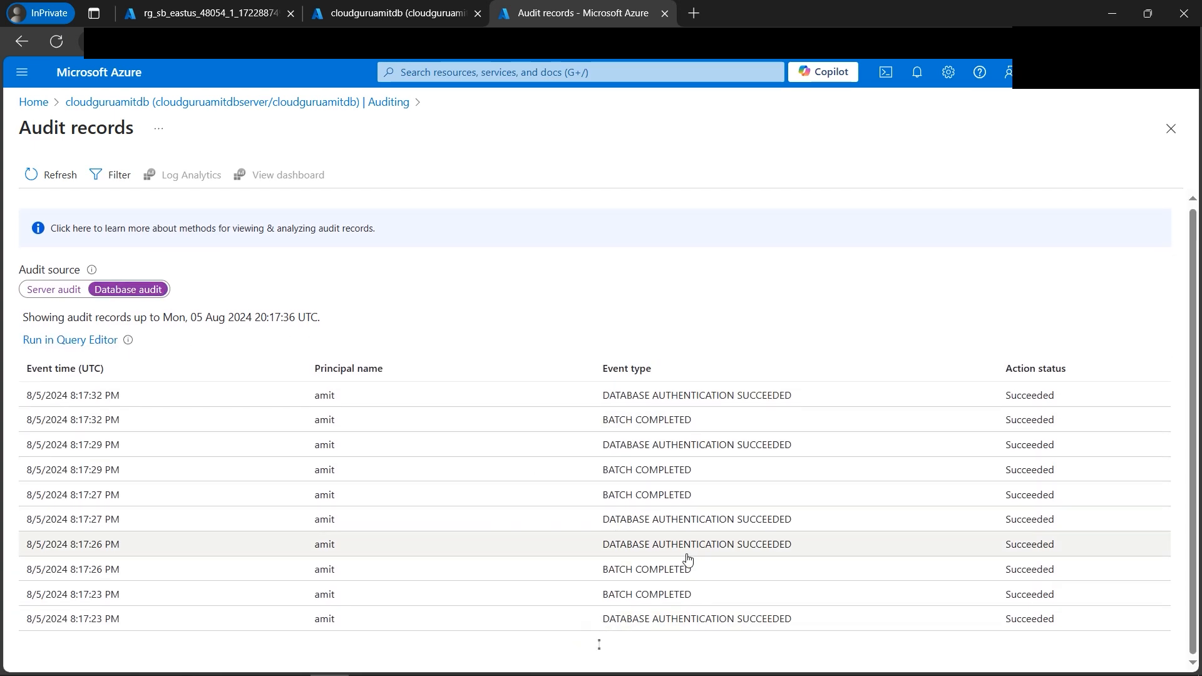
scroll(655, 528, down, 4)
scroll(1062, 447, up, 2)
scroll(1049, 373, up, 3)
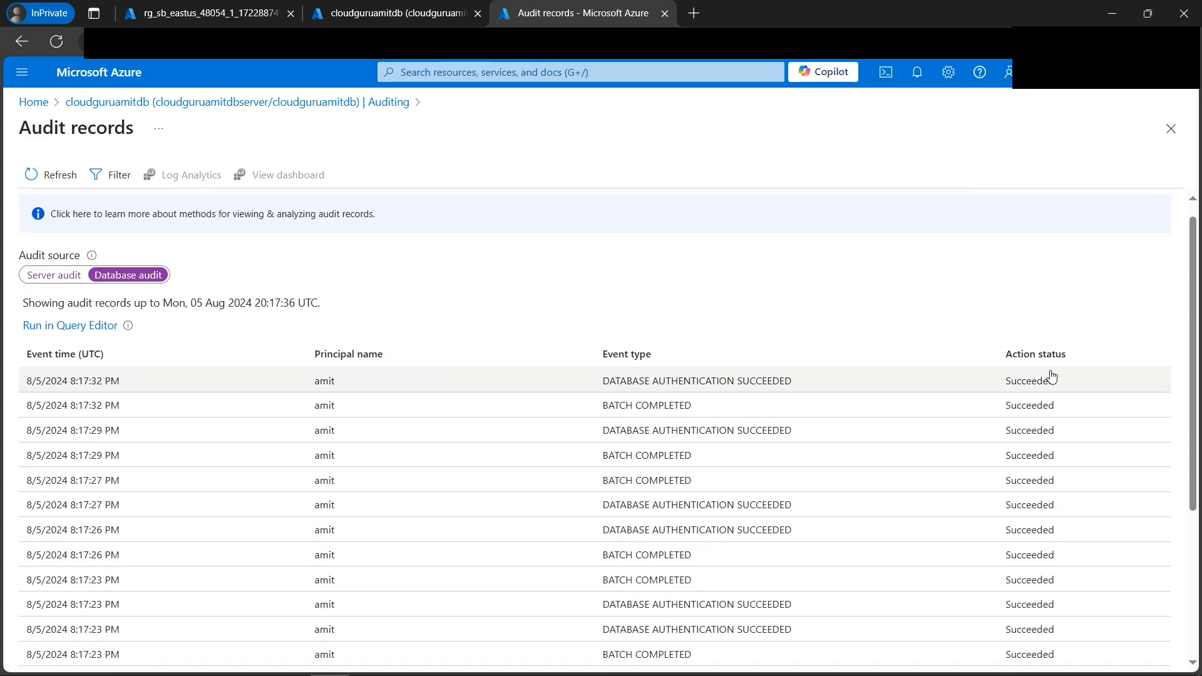
scroll(1049, 464, down, 5)
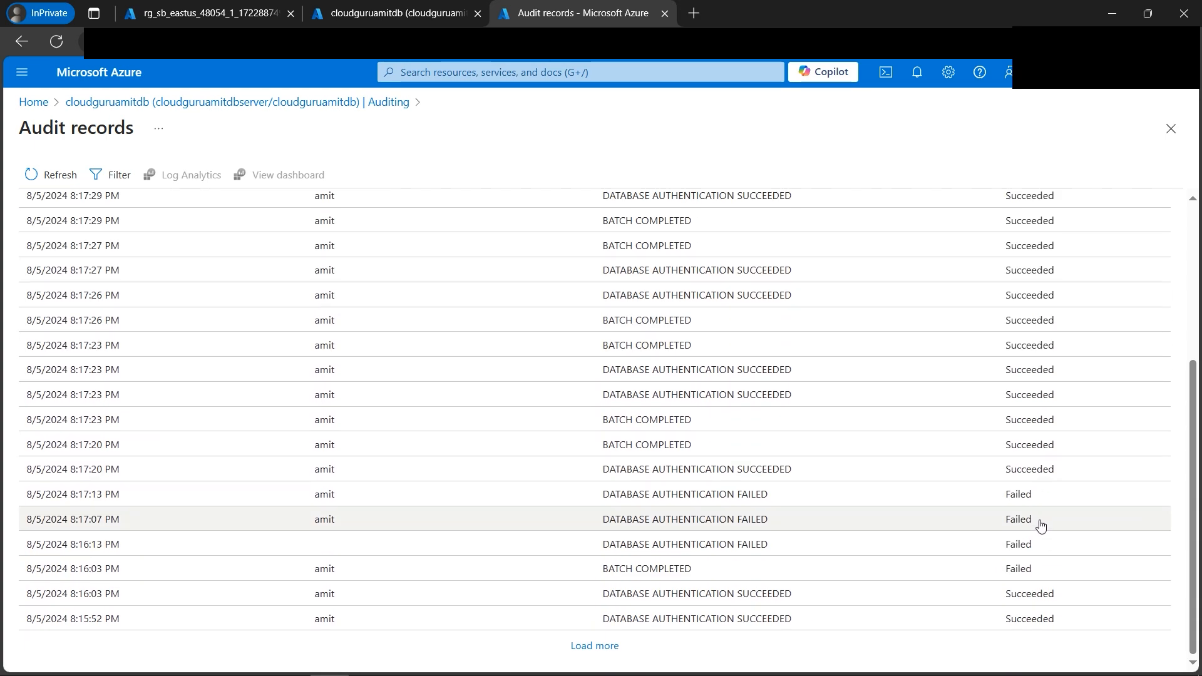
drag(603, 494, 783, 501)
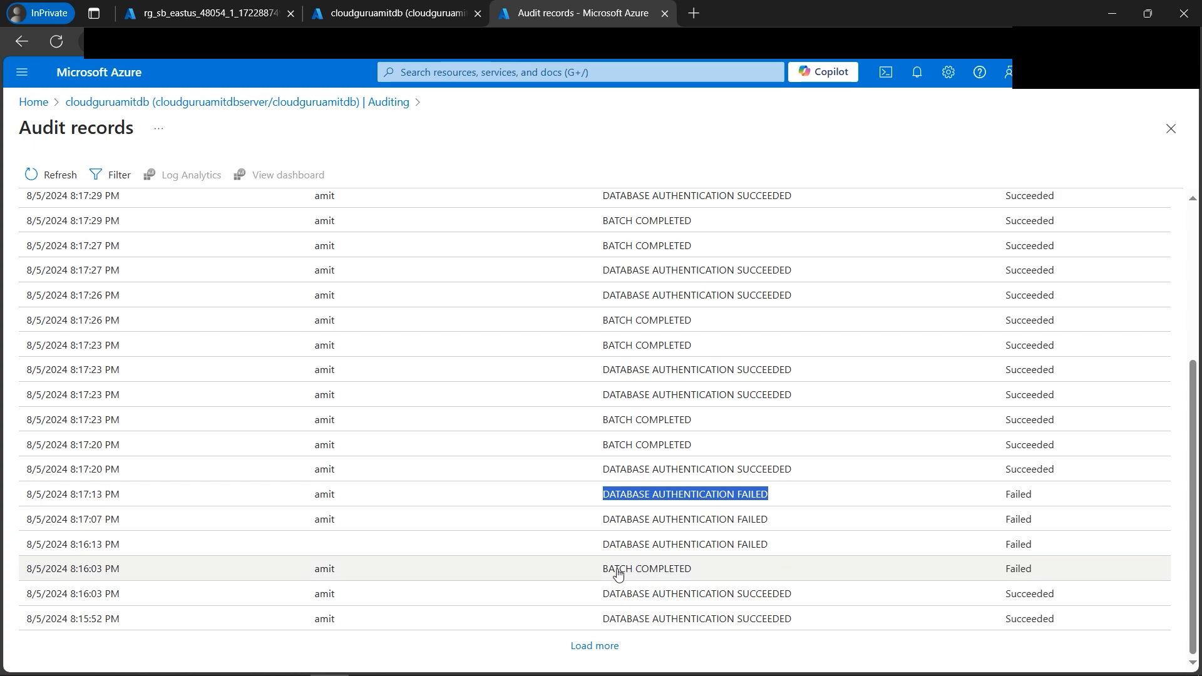
drag(605, 569, 759, 577)
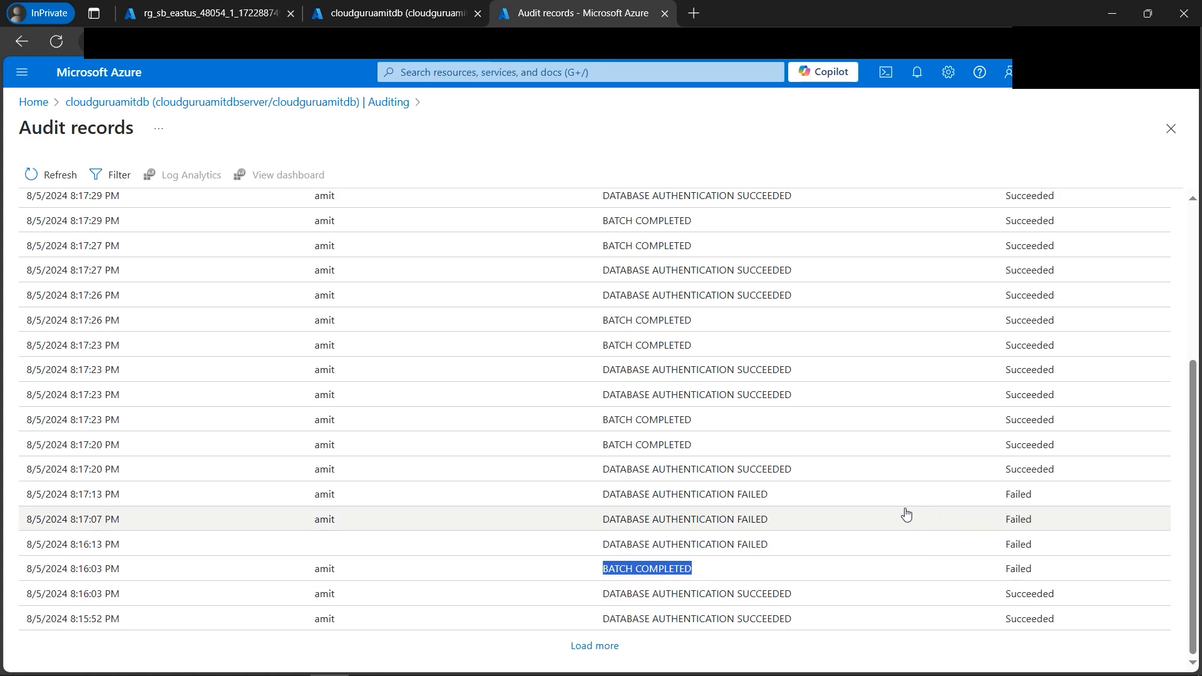
scroll(906, 514, up, 4)
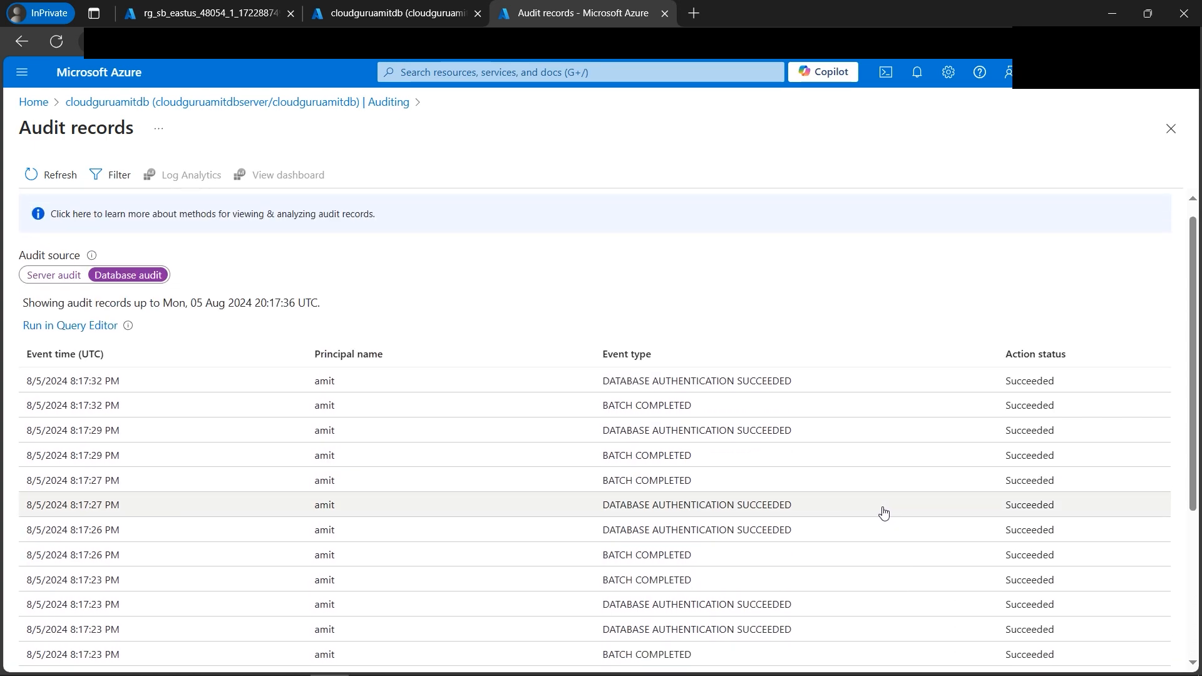
Switch to the image viewer with Architecture Diagram.png to review the SQL security architecture.
click(407, 661)
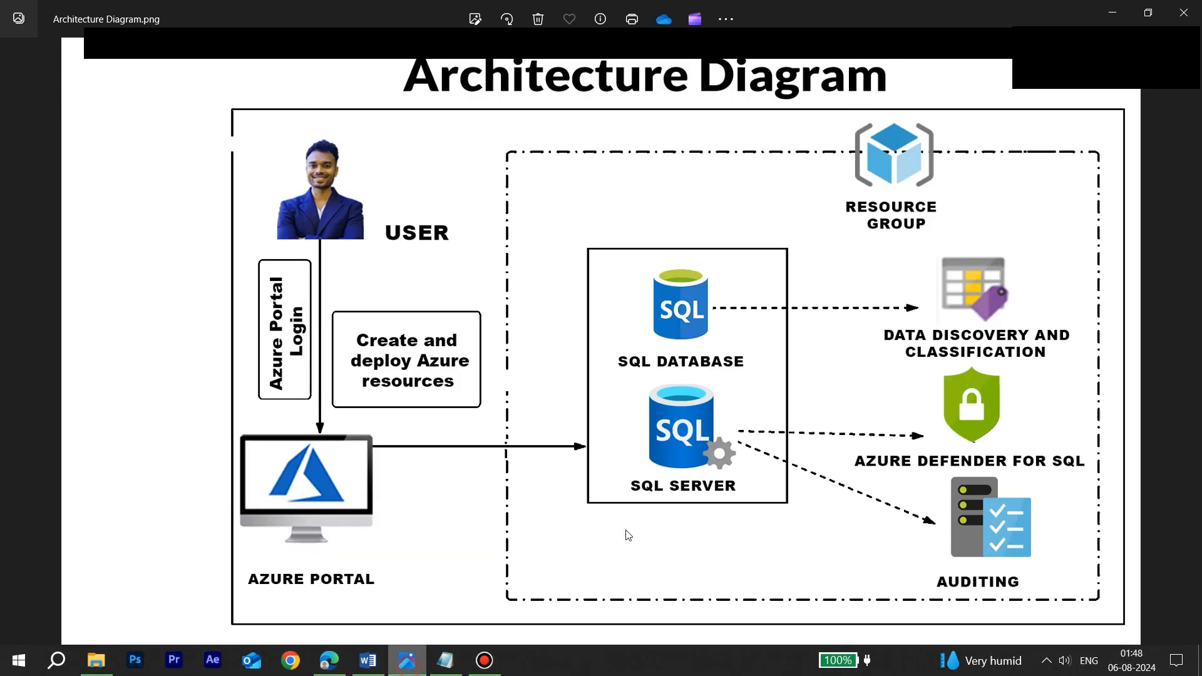